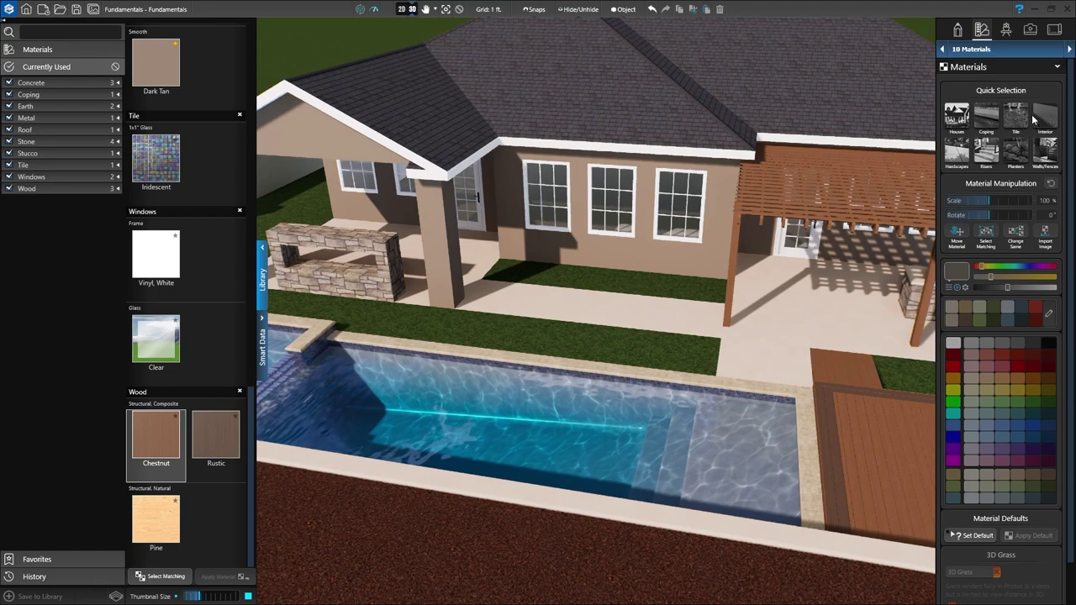
Step: Advance to the Plants & Items stage in the 2D plan view and turn on Auto Elevation
left_click(1068, 50)
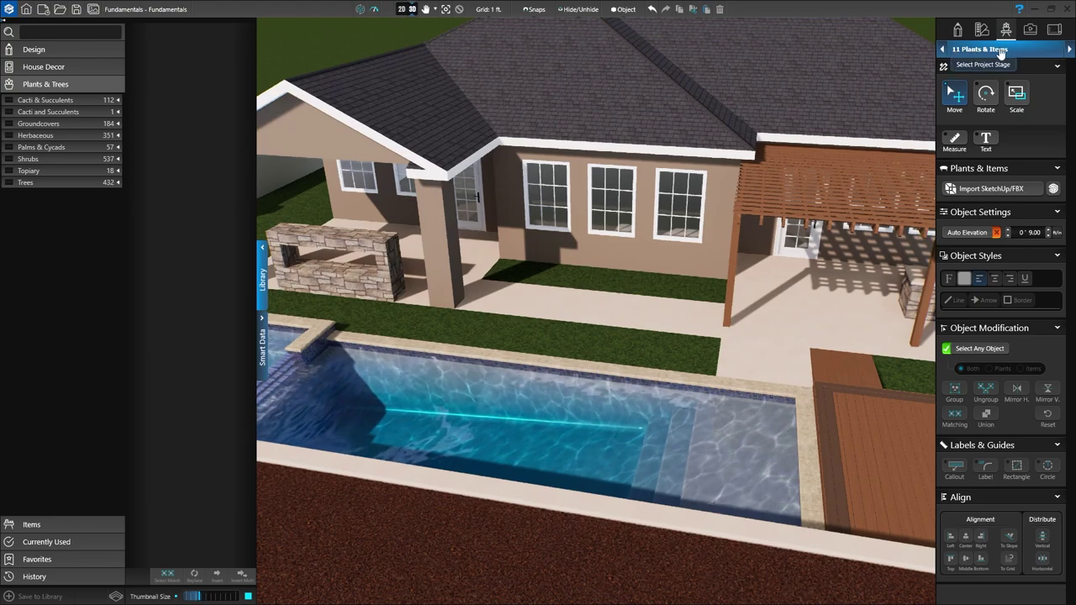
left_click(402, 9)
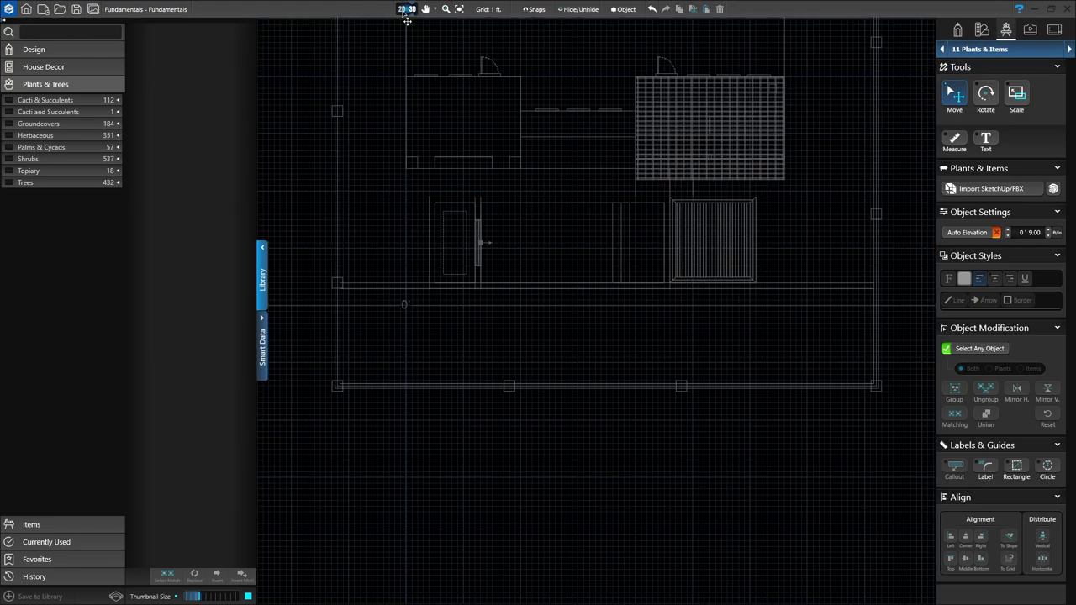
scroll(495, 327, "down", 2)
middle_click_drag(495, 327, 475, 437)
middle_click_drag(538, 238, 534, 275)
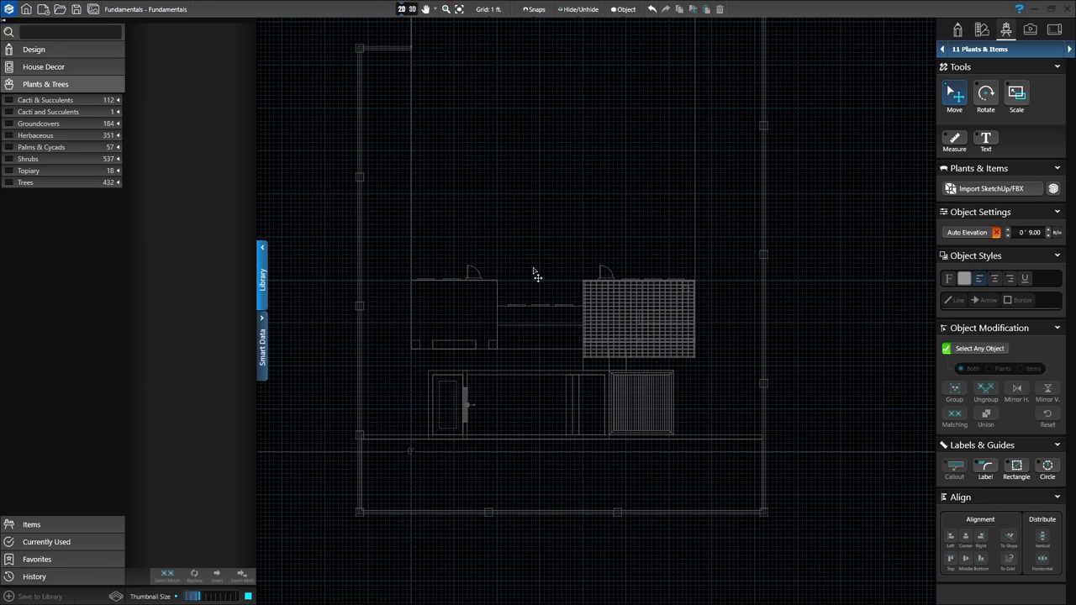
left_click(968, 233)
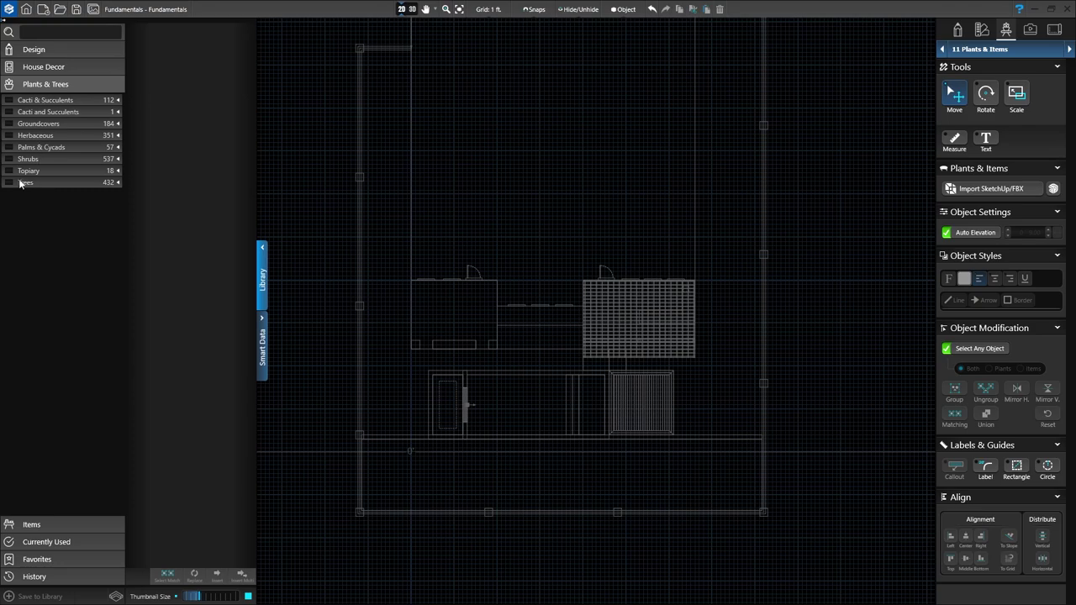
Step: Filter the plant library to evergreen trees and choose Monterey Cypress
left_click(118, 183)
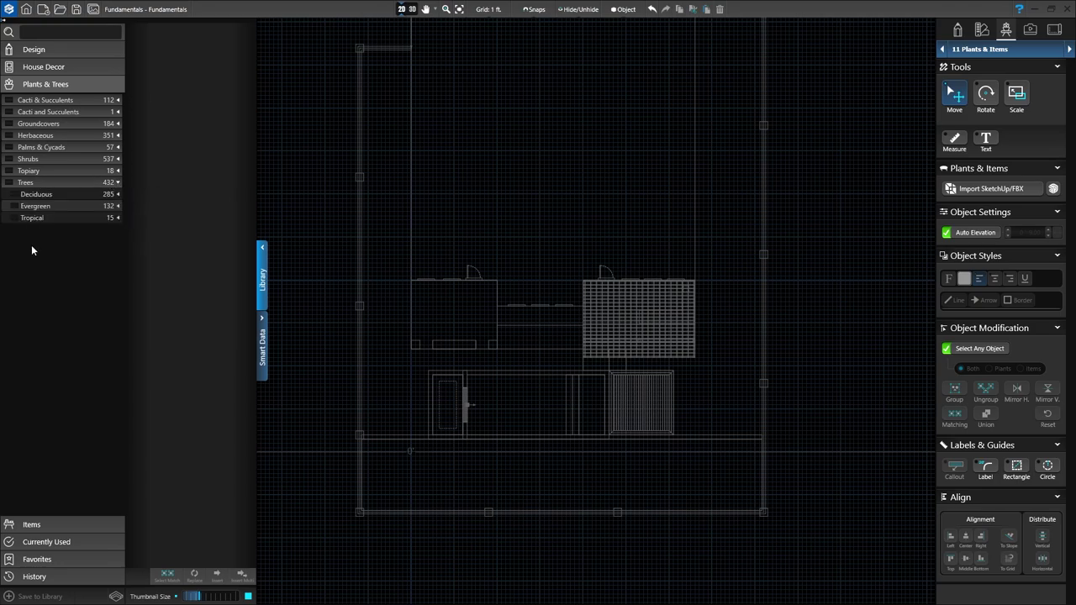
left_click(15, 206)
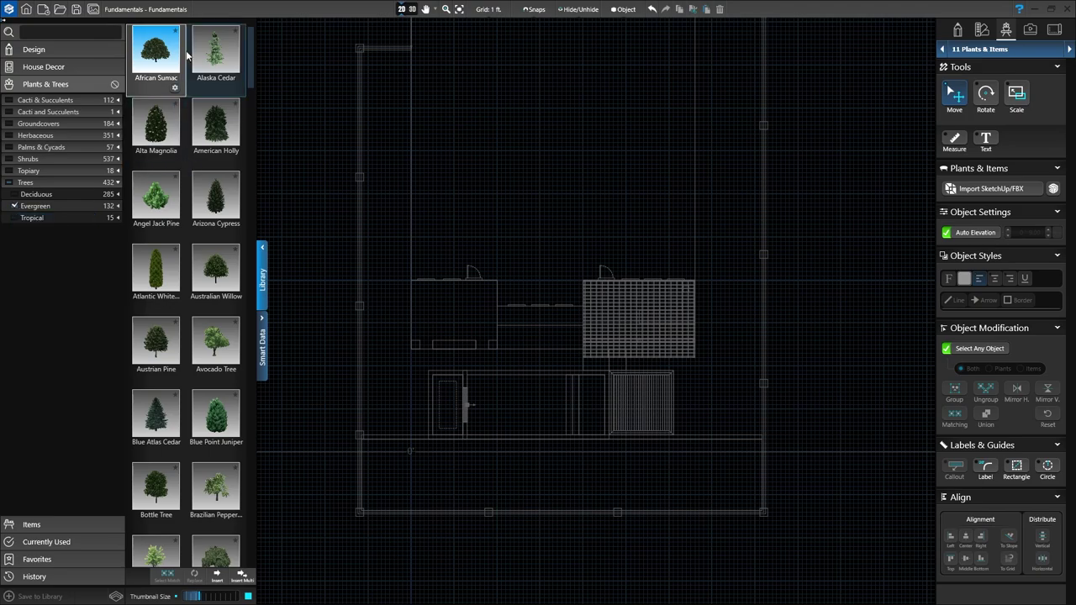
scroll(180, 336, "down", 15)
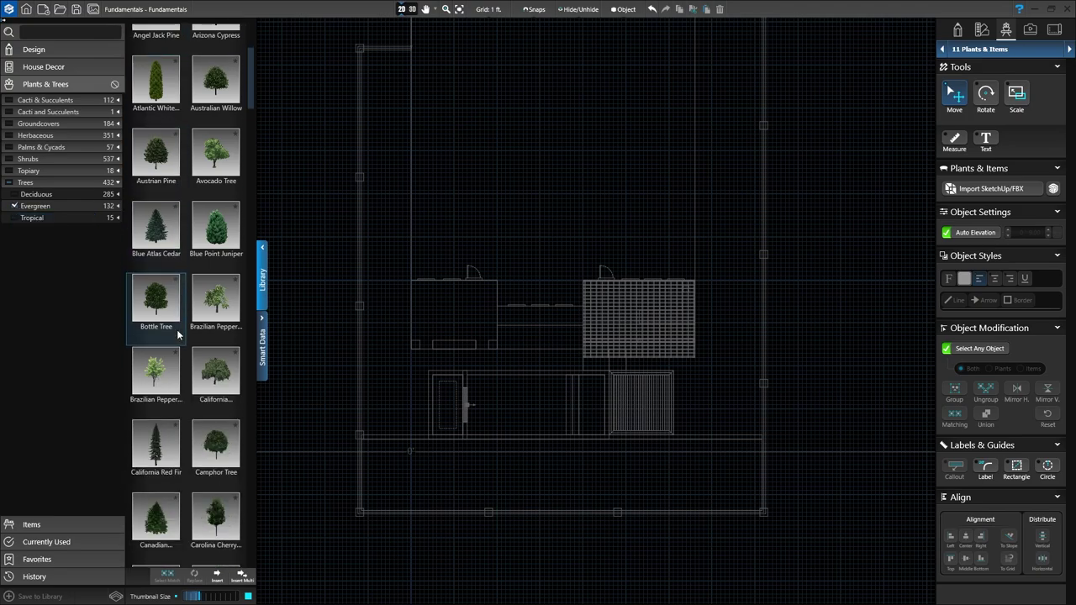
scroll(179, 335, "down", 10)
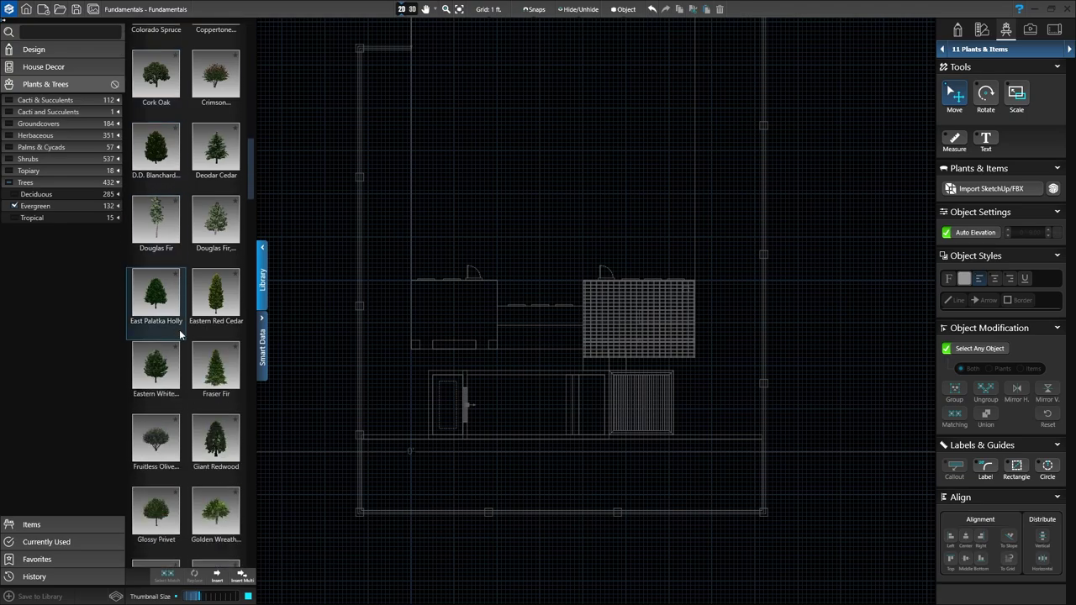
scroll(177, 332, "down", 10)
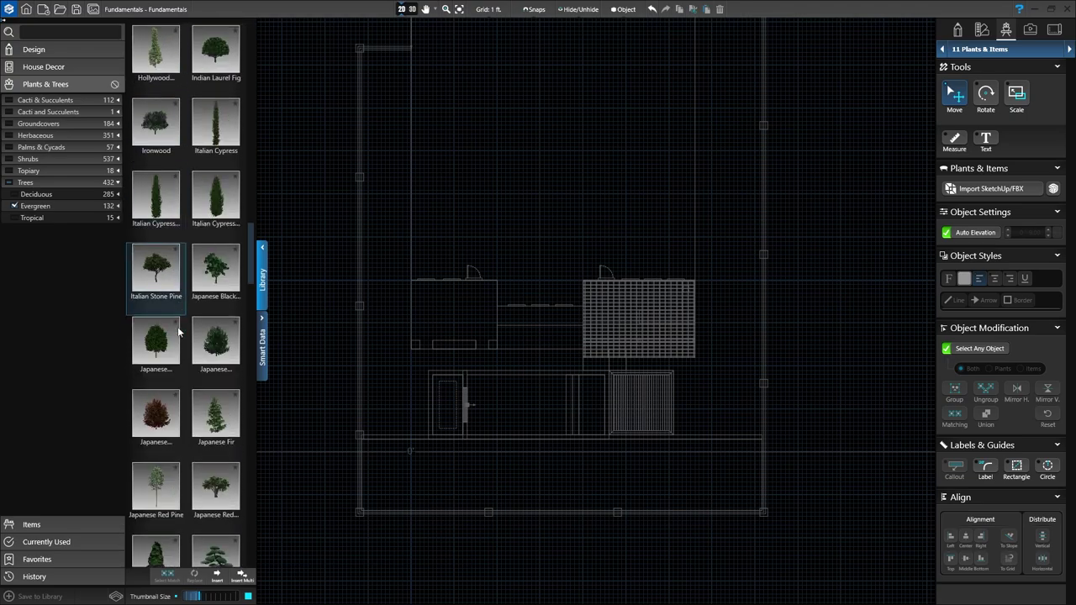
scroll(171, 326, "down", 10)
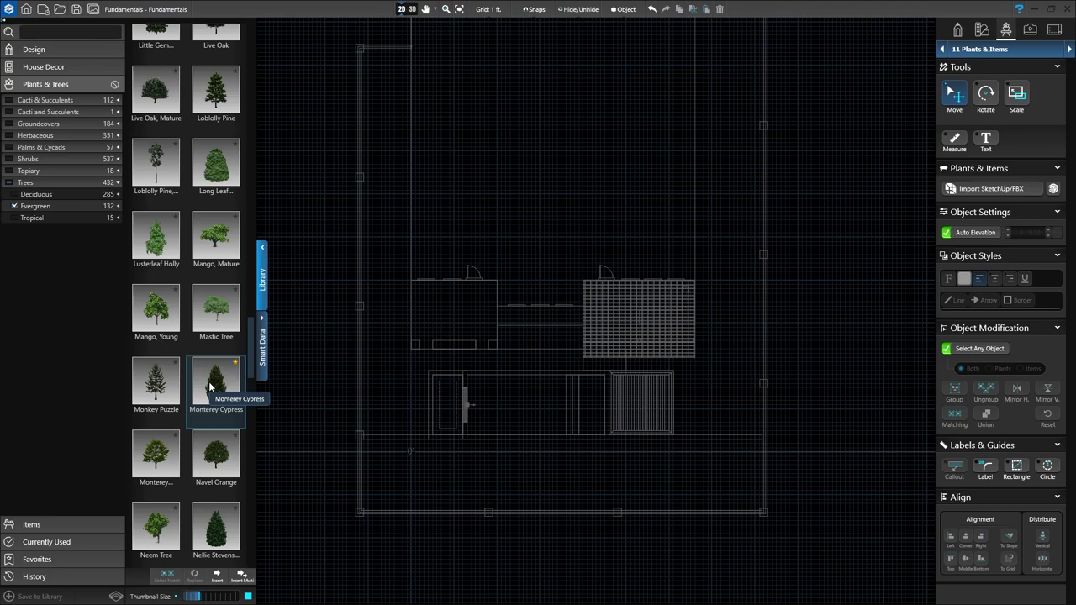
left_click(209, 382)
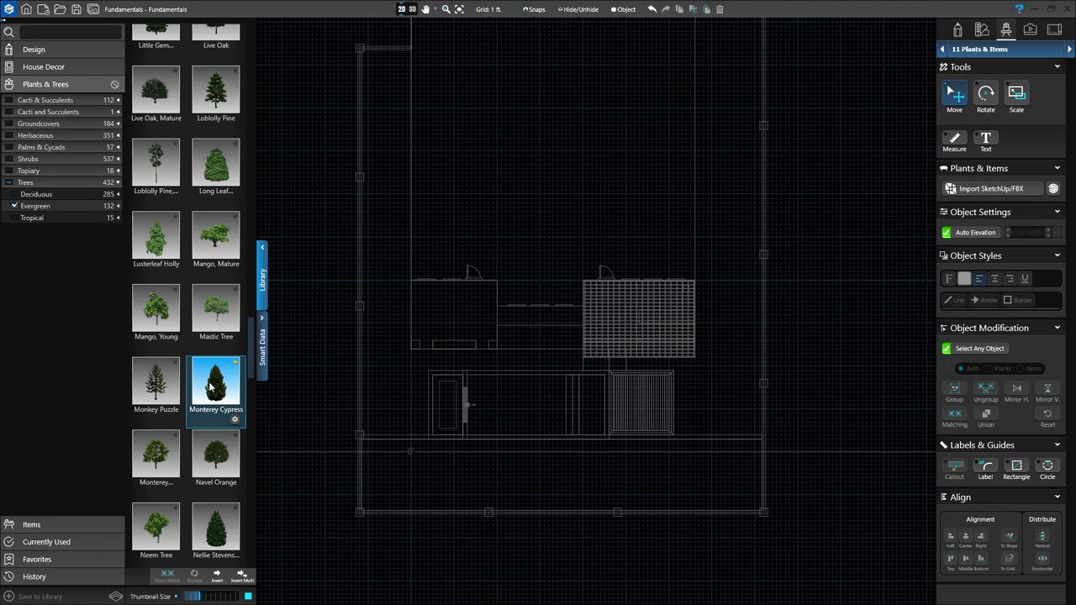
Step: Place eight Monterey Cypress trees in a row along the fence in the planting bed behind the pool
left_click(242, 578)
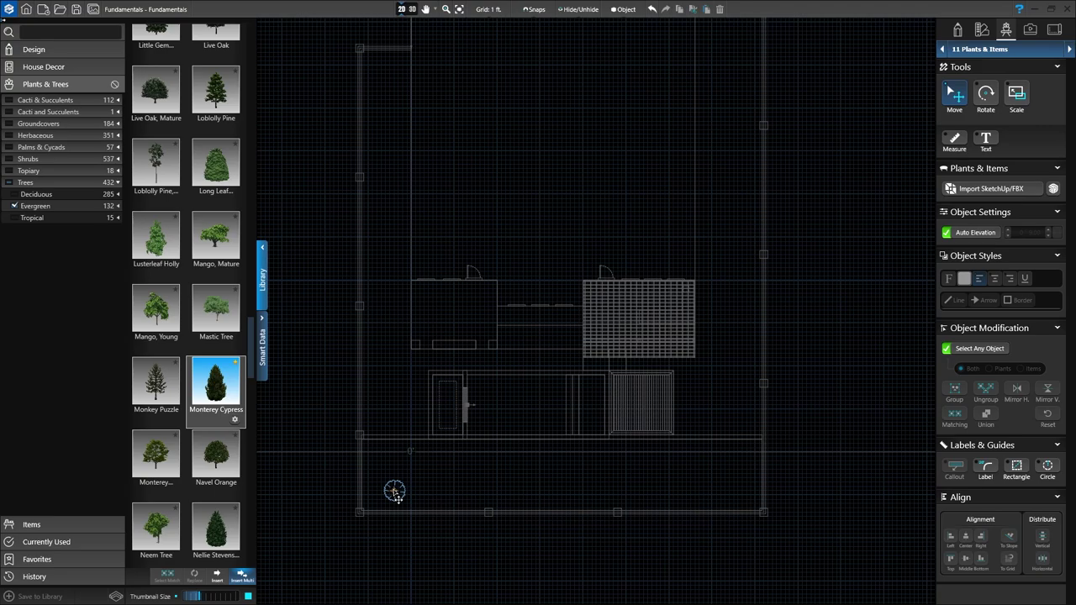
left_click(394, 493)
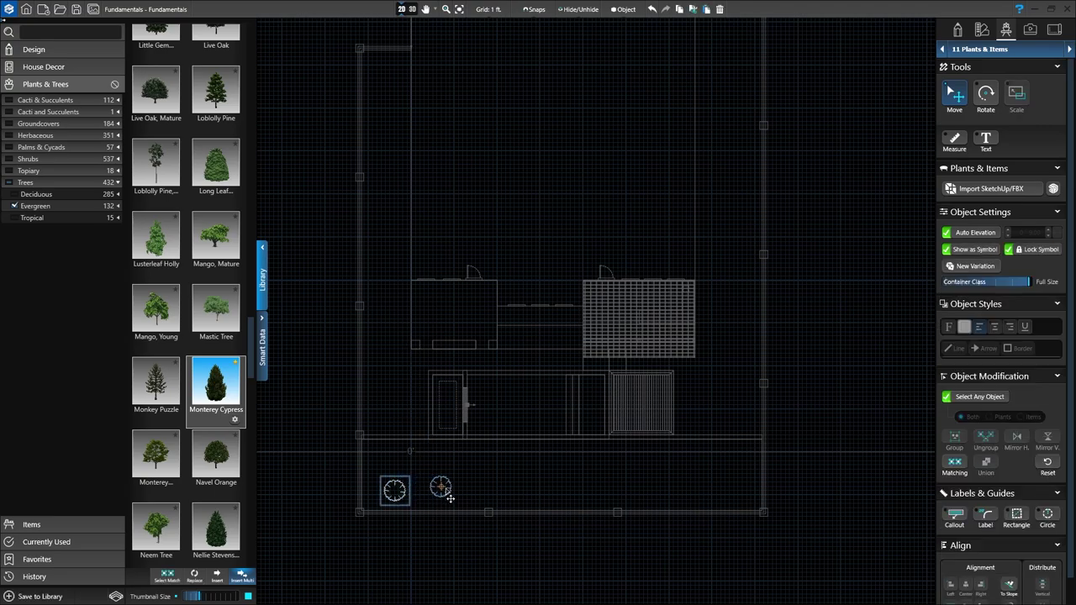
left_click(458, 493)
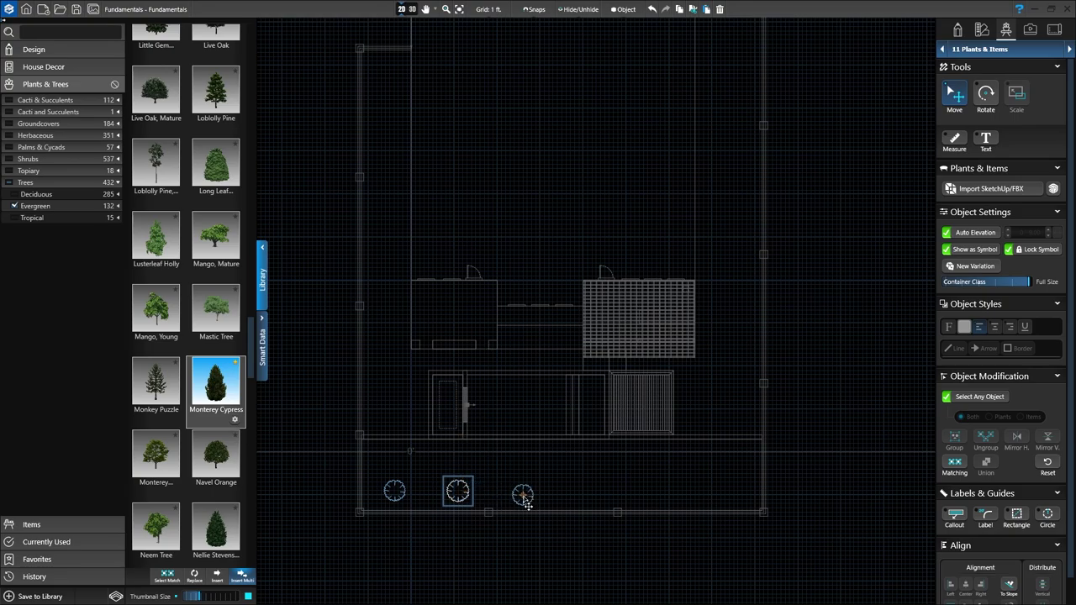
left_click(510, 493)
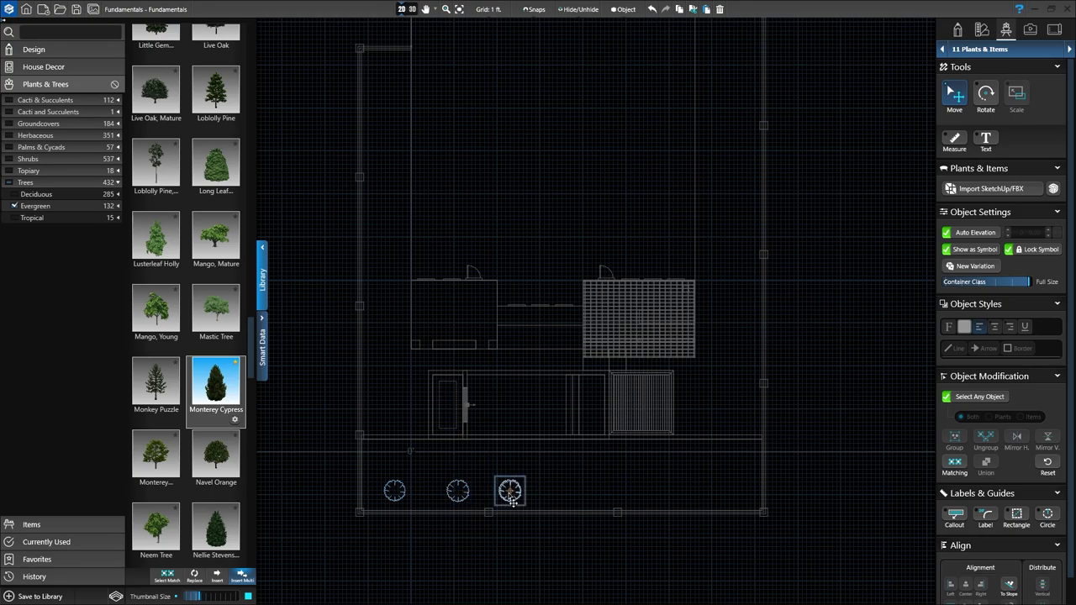
left_click(553, 493)
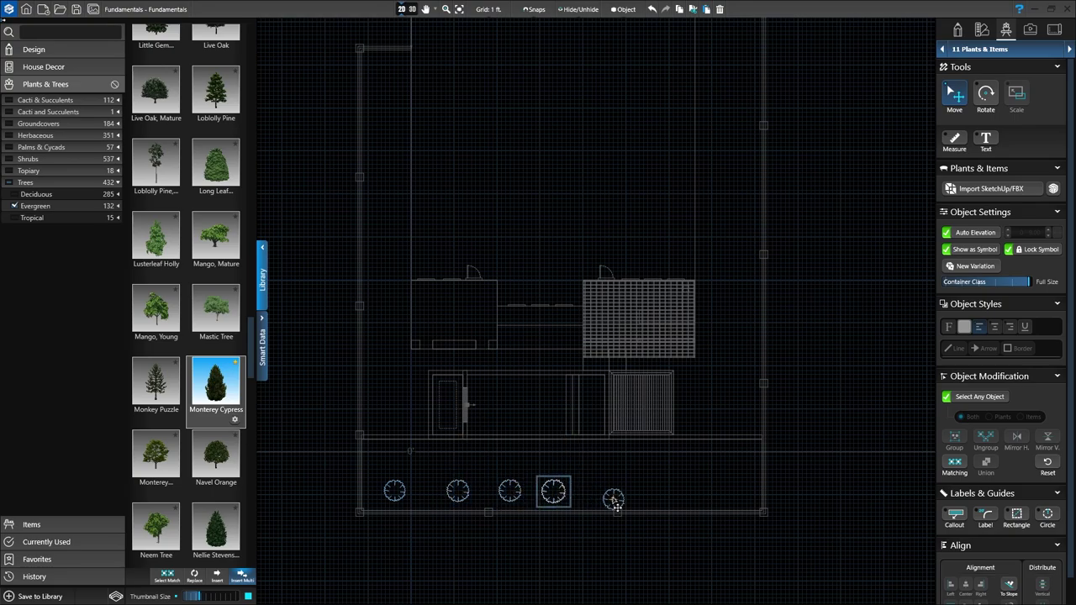
left_click(605, 492)
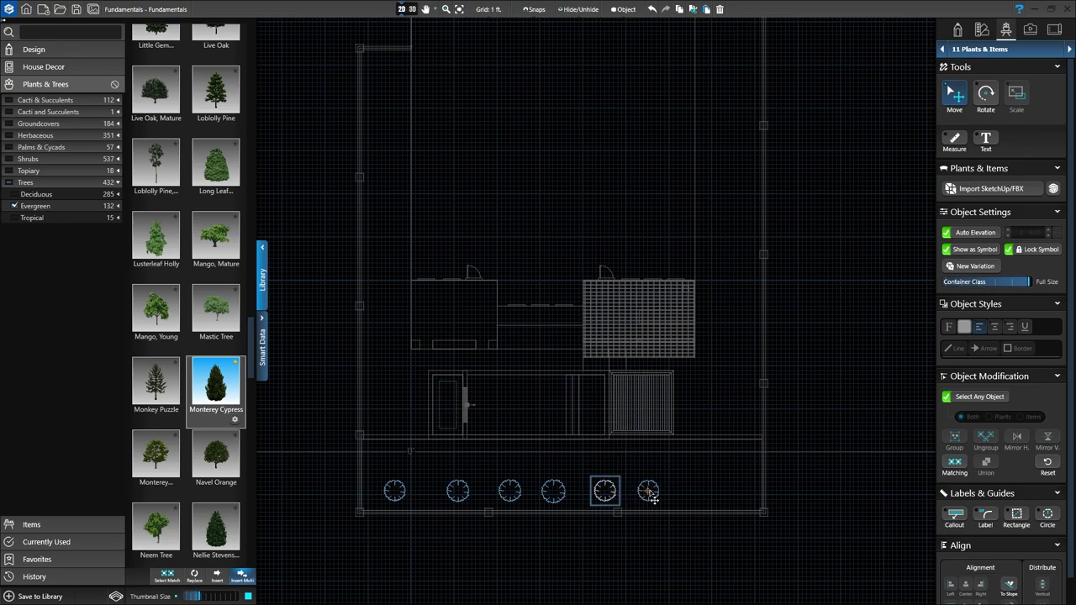
left_click(653, 493)
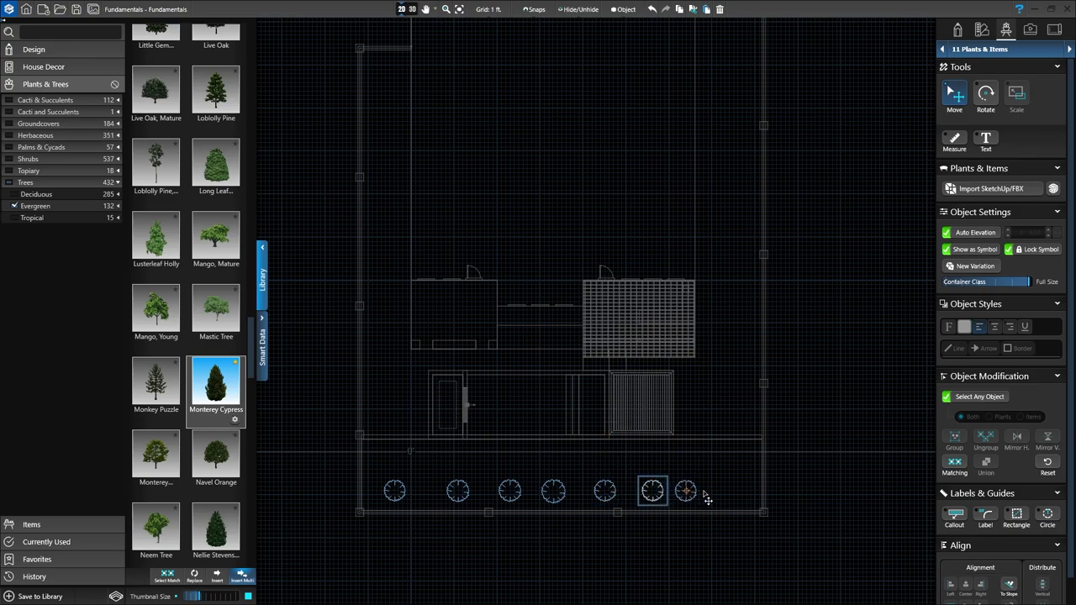
left_click(699, 493)
left_click(737, 500)
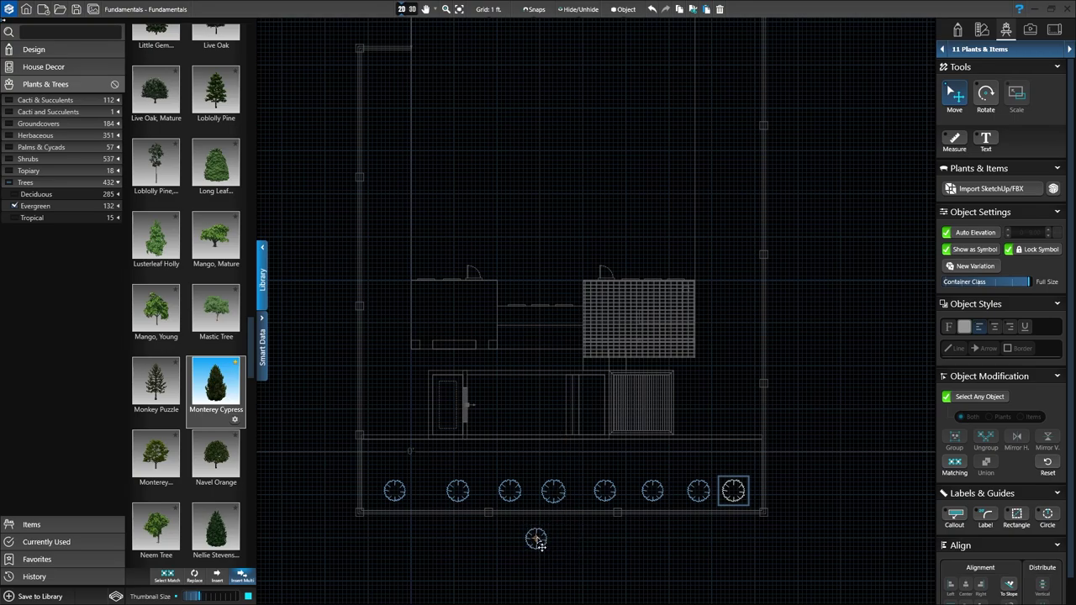
middle_click_drag(577, 557, 555, 465)
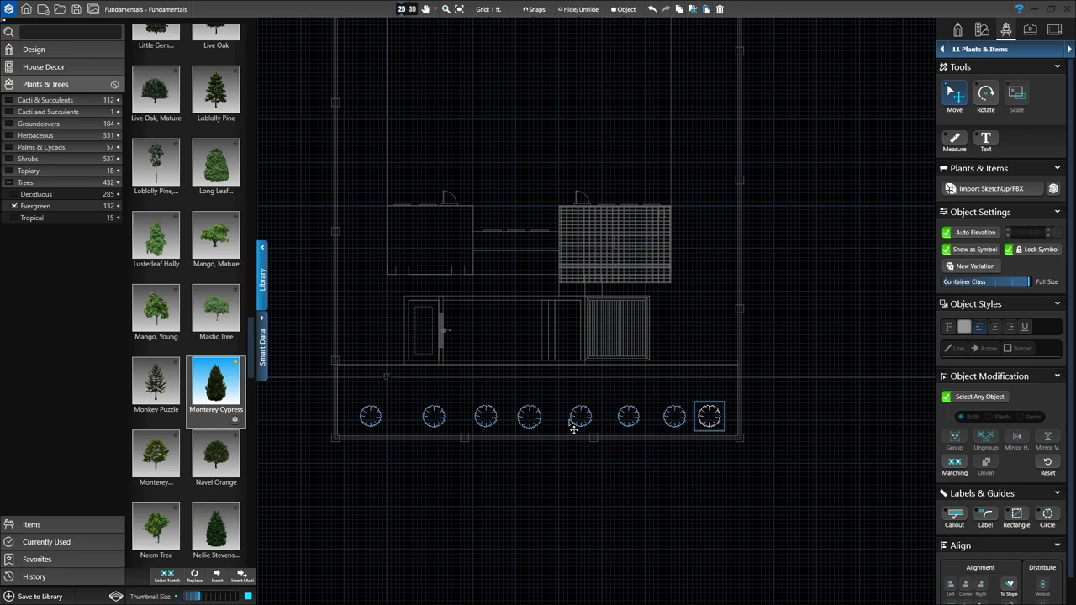
left_click(527, 519)
middle_click_drag(529, 511, 560, 456)
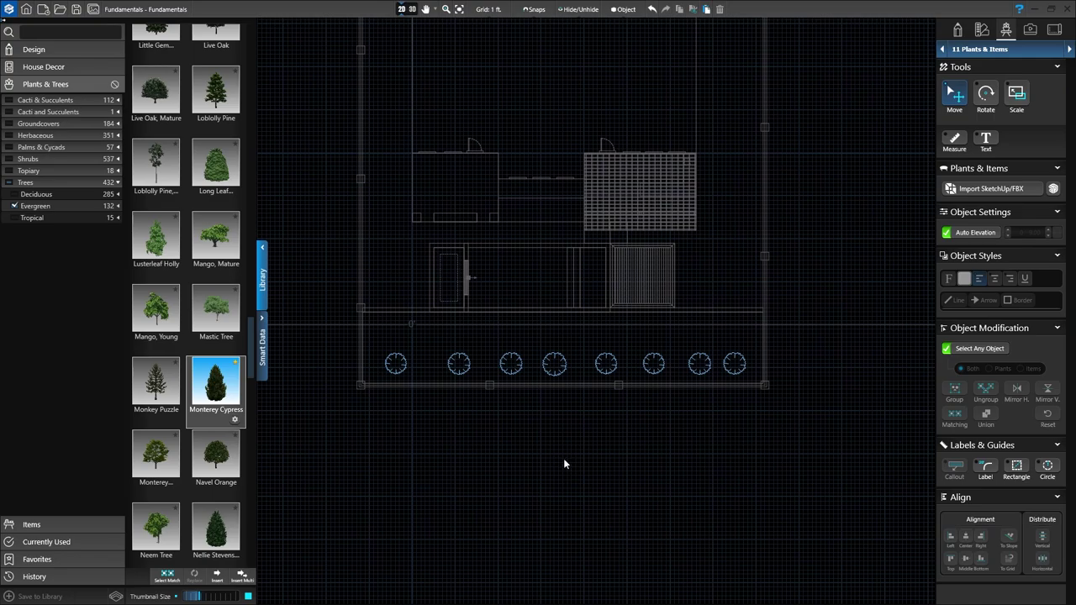
right_click(564, 464)
Step: Align all matching Monterey Cypress trees by their bottom edges and distribute them horizontally, then check the row in 3D
scroll(521, 432, "up", 1)
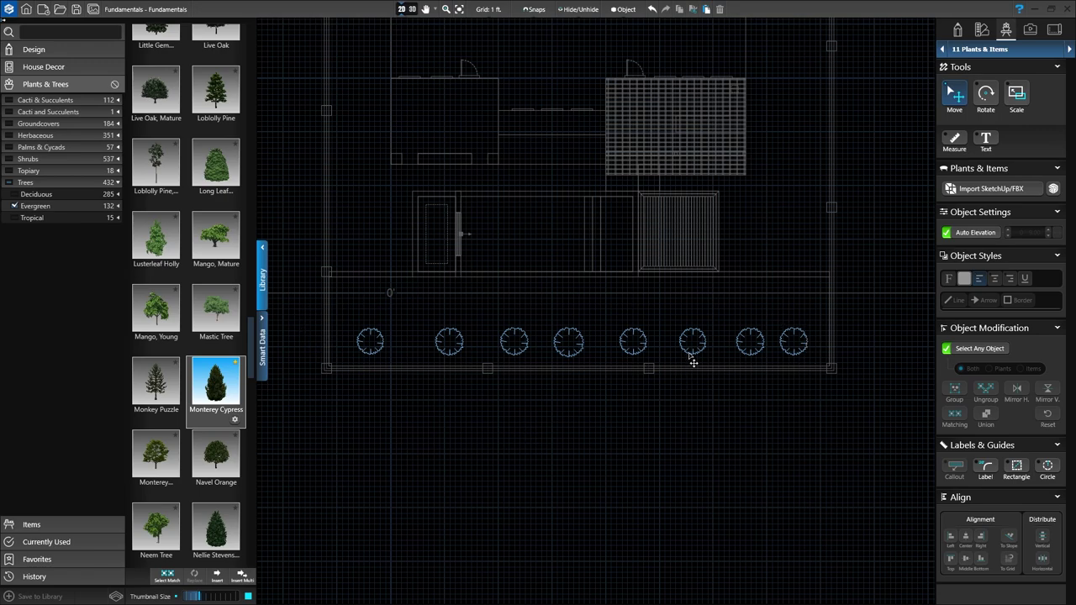
left_click(515, 351)
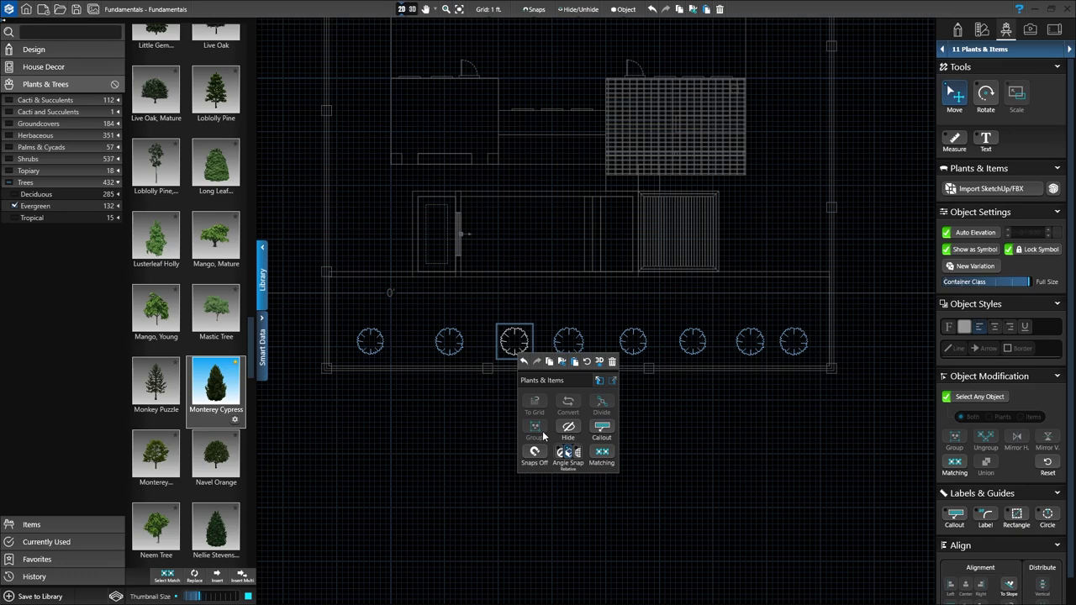
left_click(603, 454)
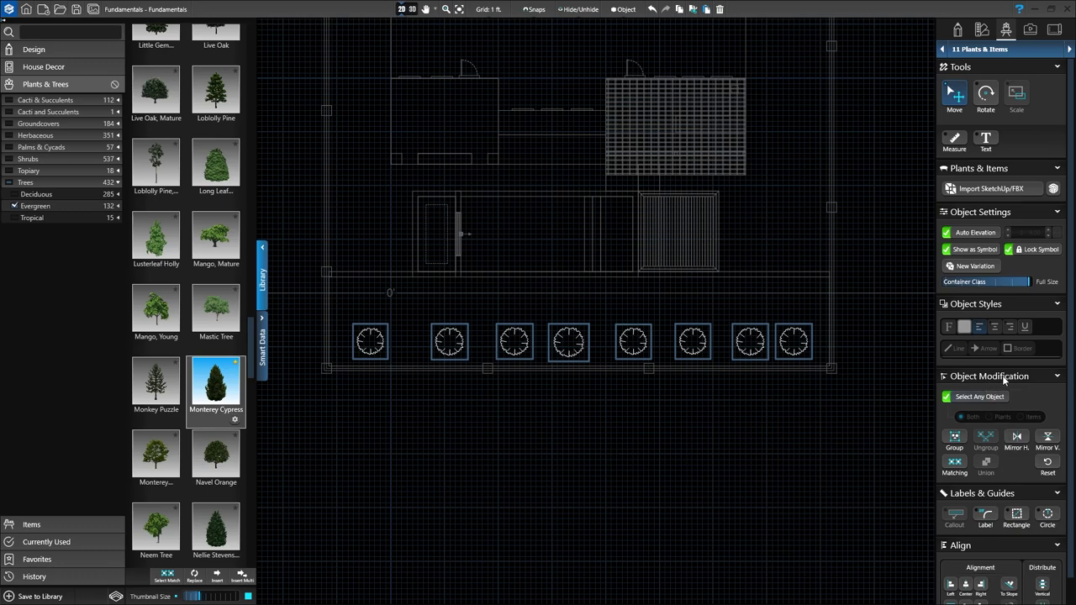
scroll(991, 499, "down", 1)
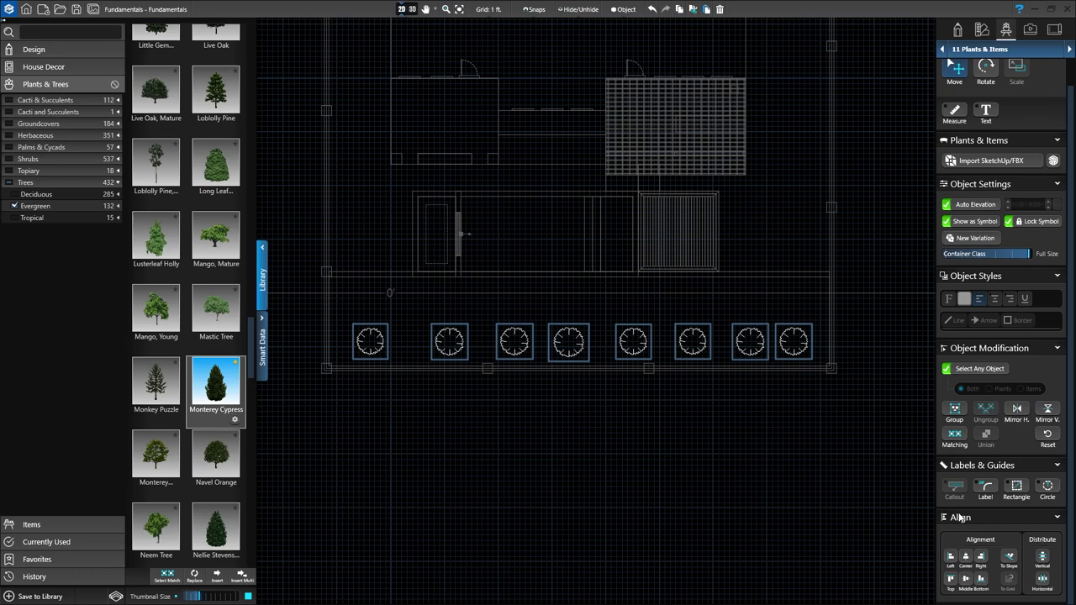
left_click(977, 579)
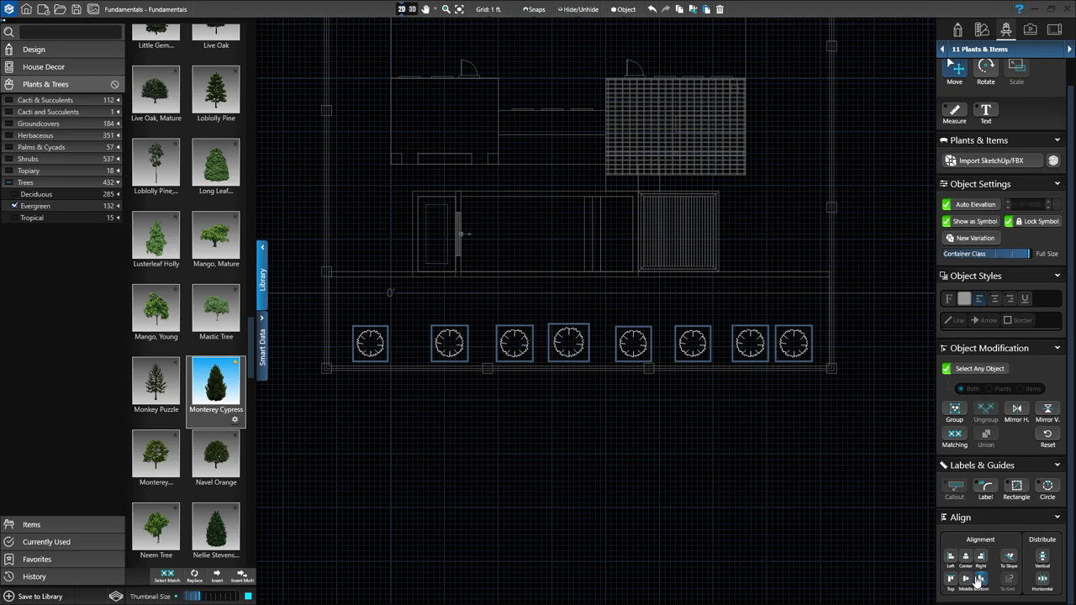
left_click(1042, 579)
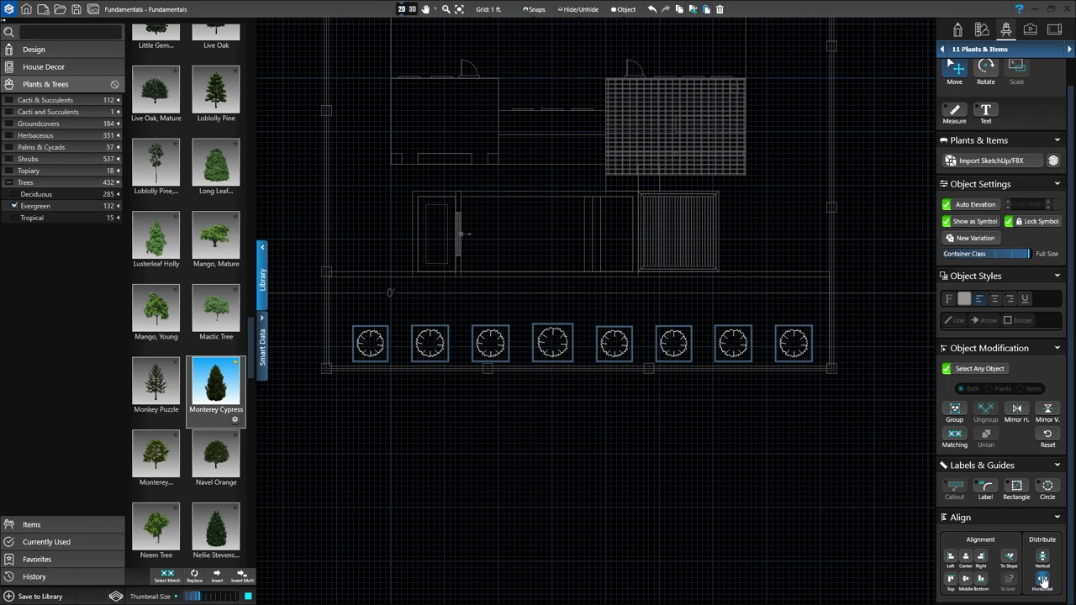
left_click(544, 457)
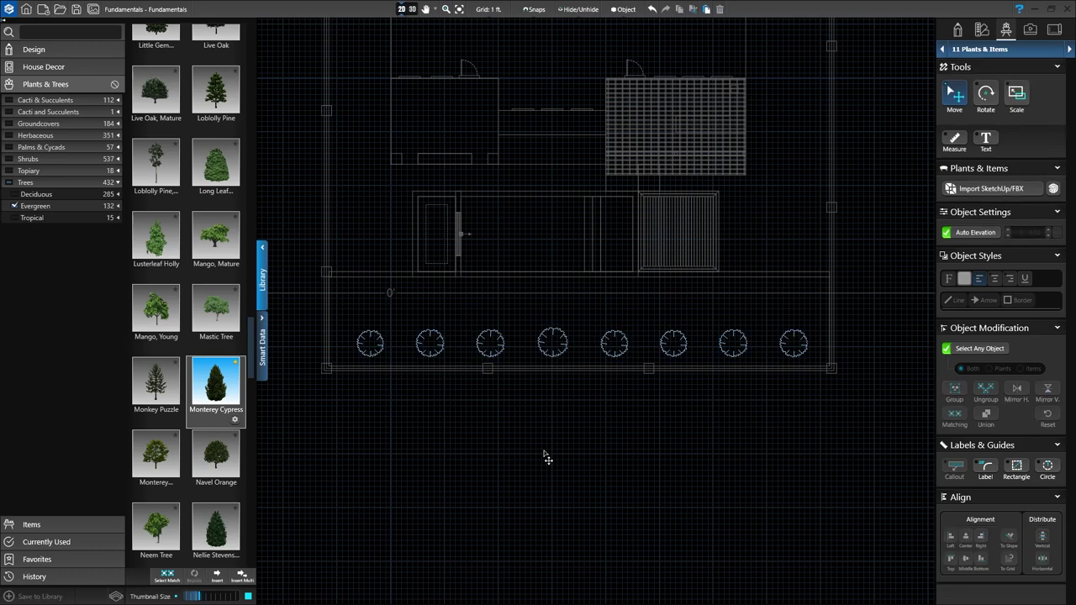
left_click(411, 10)
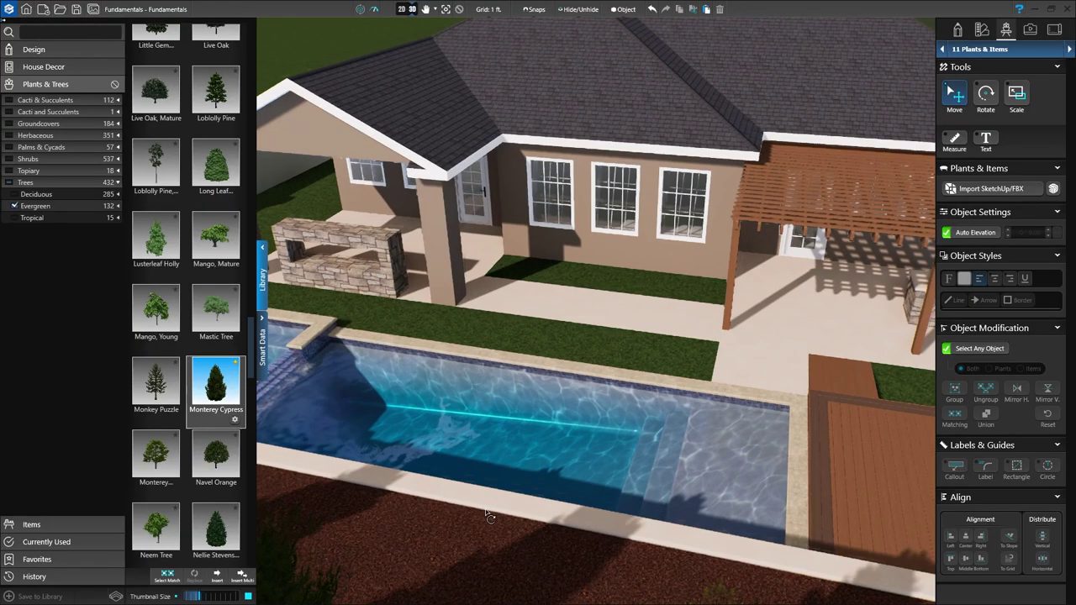
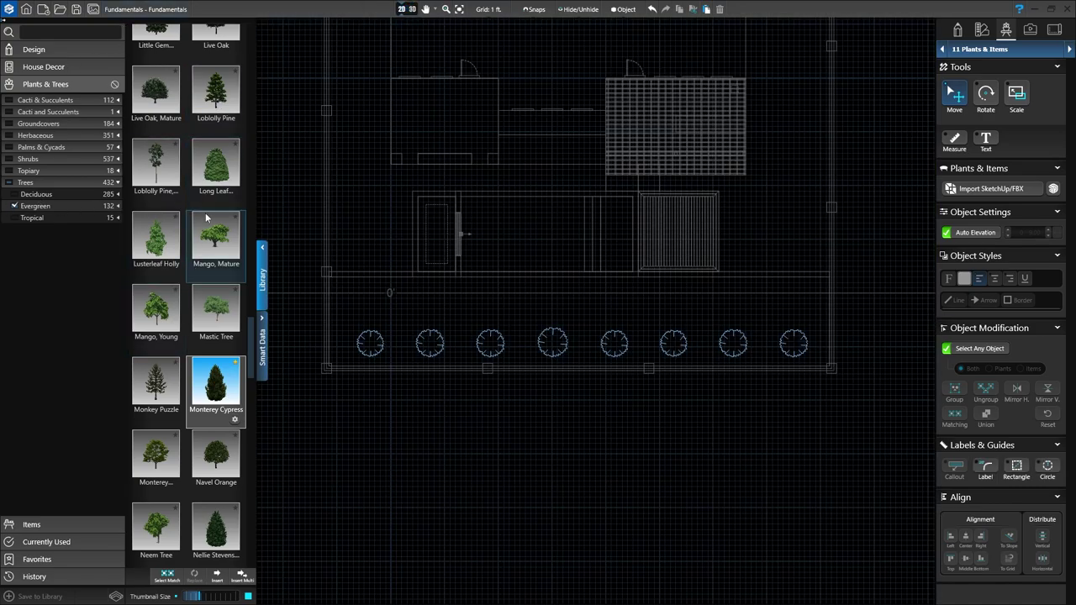
Step: Clear the evergreen tree filter and filter the plant library to ornamental grasses under Groundcovers
left_click(13, 208)
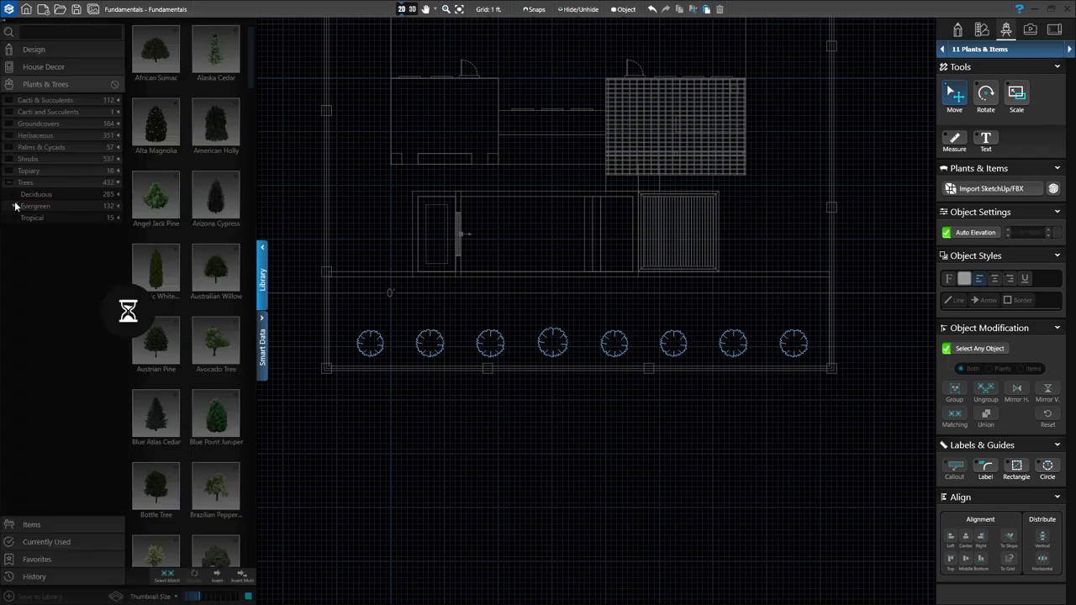
left_click(118, 183)
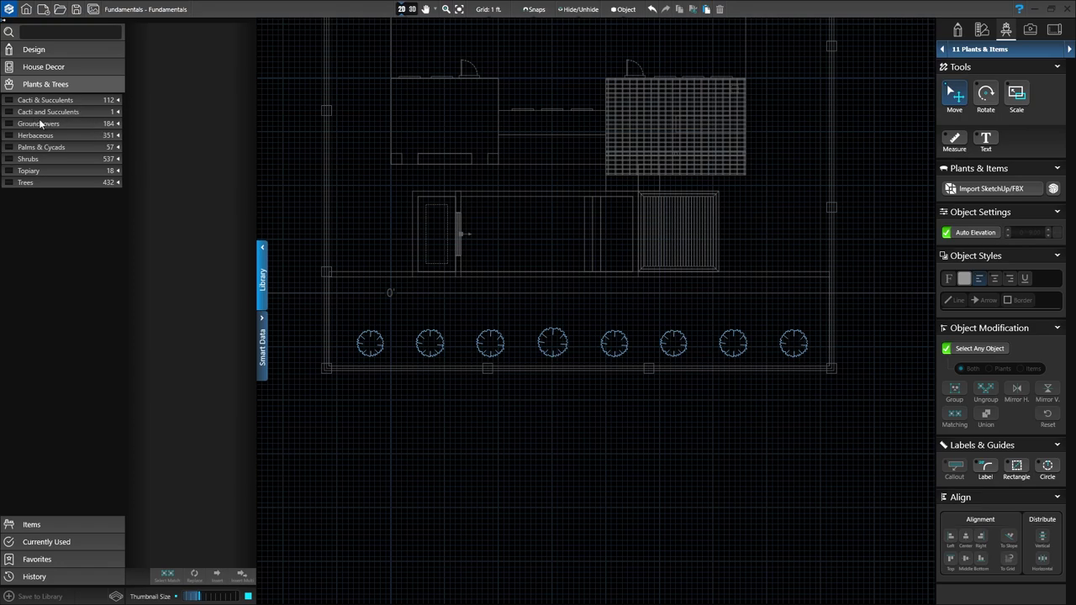
left_click(118, 124)
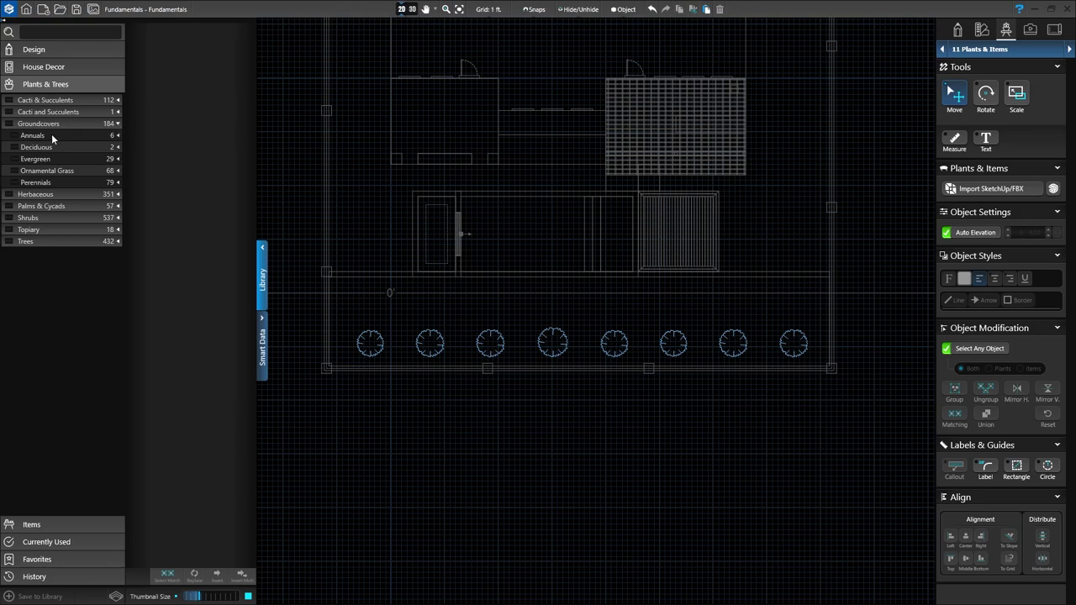
left_click(16, 172)
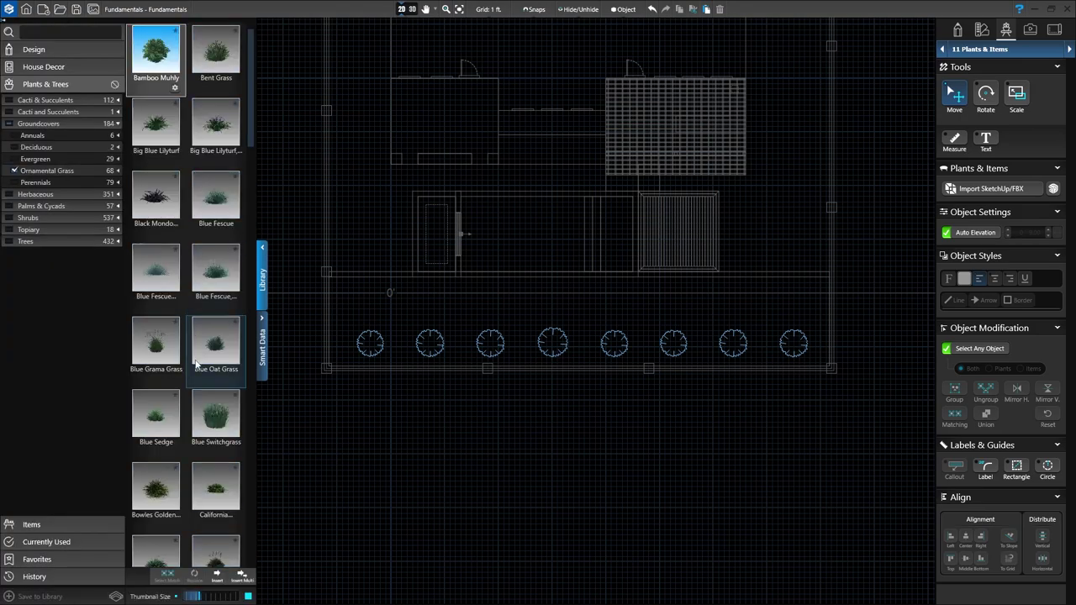
Step: Browse the ornamental grasses and choose Blue Fescue
scroll(191, 363, "down", 1)
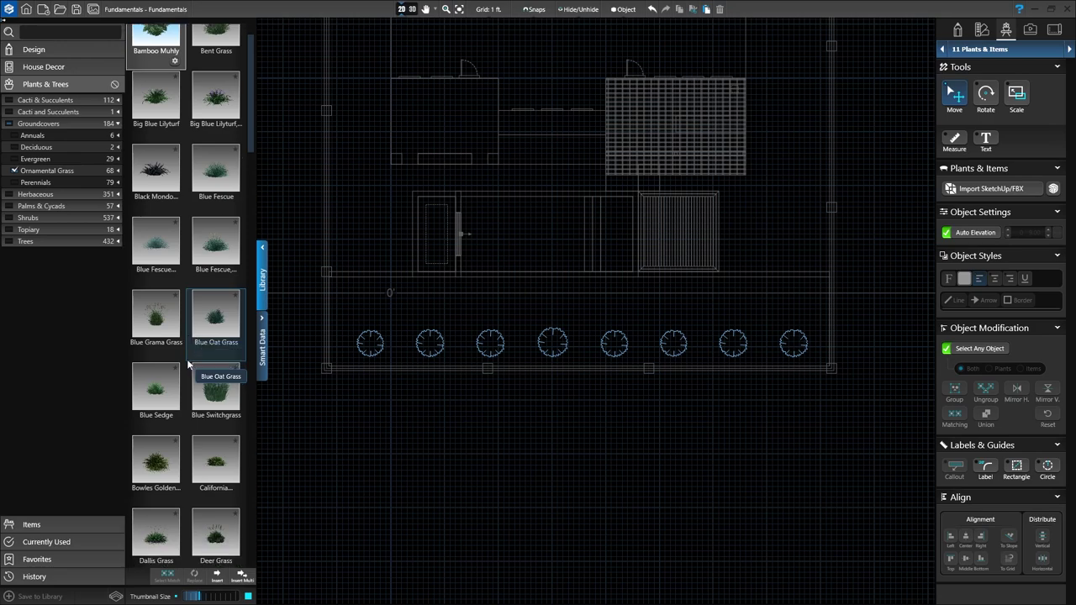
scroll(188, 363, "down", 5)
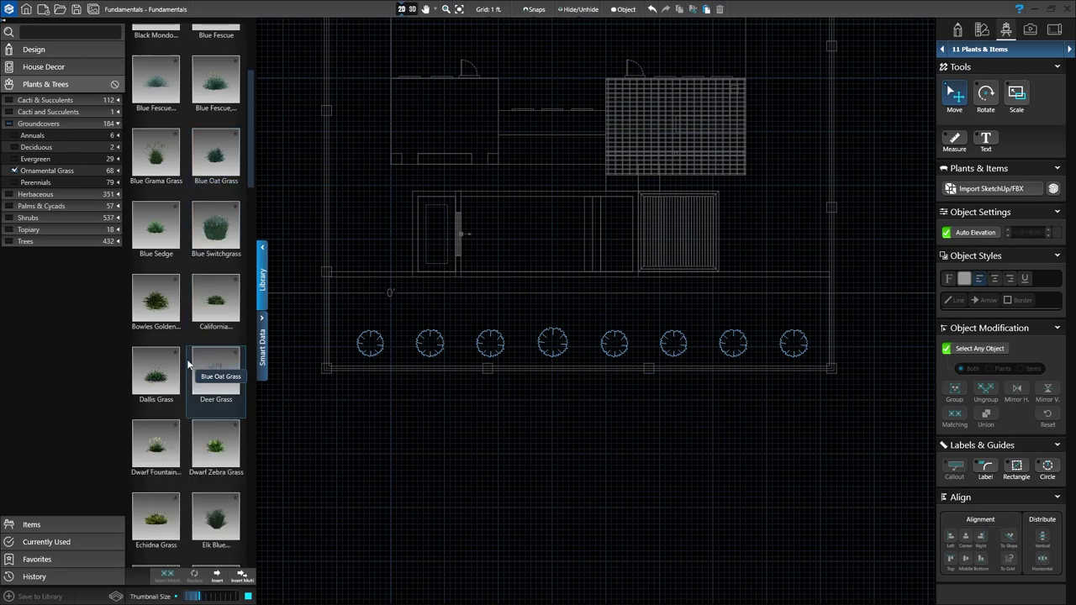
scroll(185, 364, "down", 1)
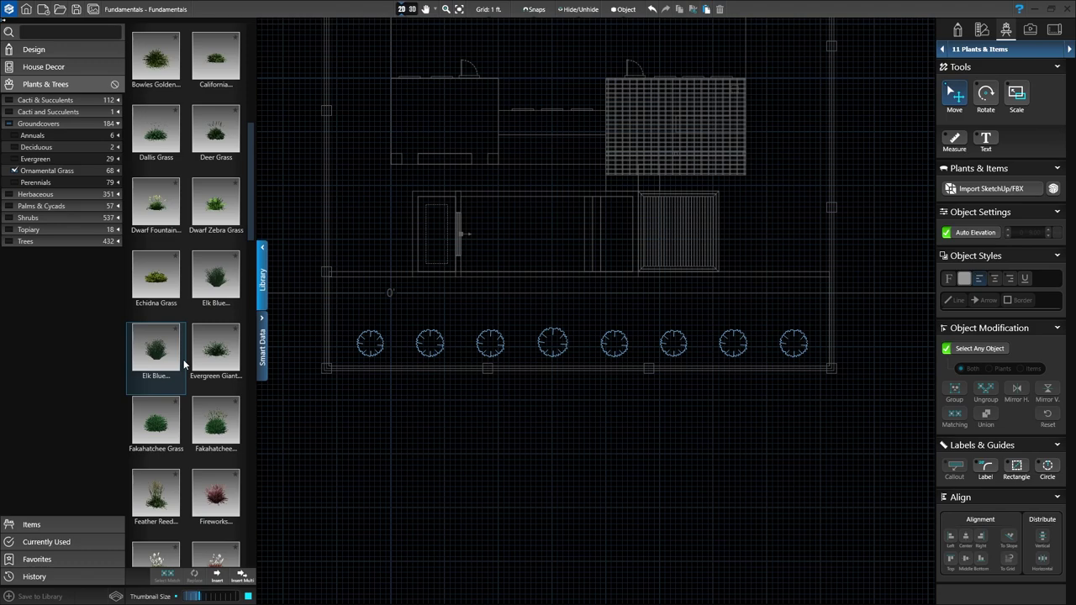
scroll(184, 363, "down", 3)
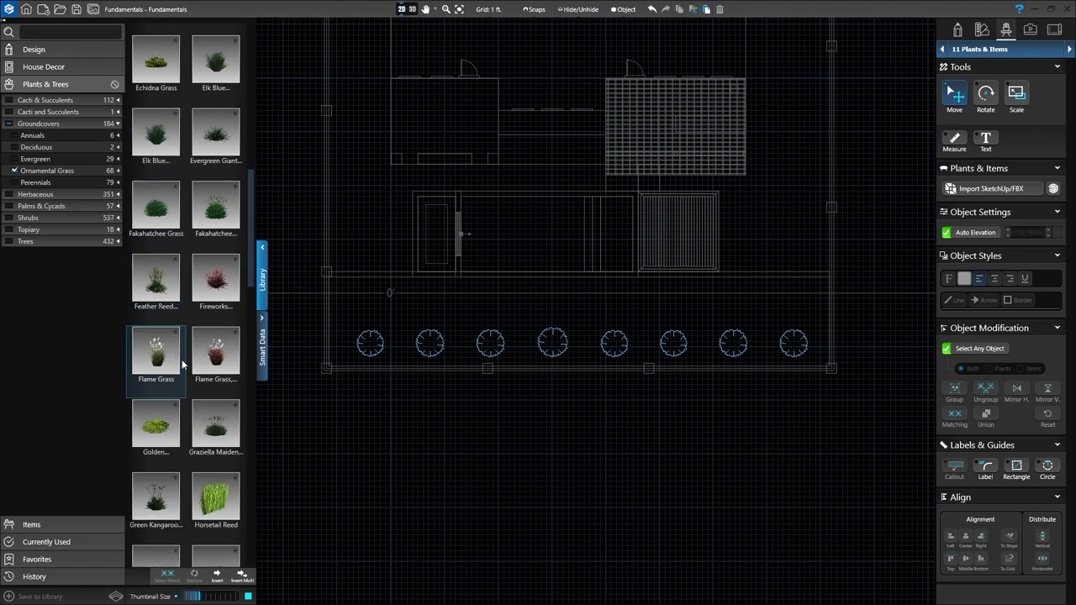
scroll(182, 359, "up", 1)
scroll(181, 362, "up", 1)
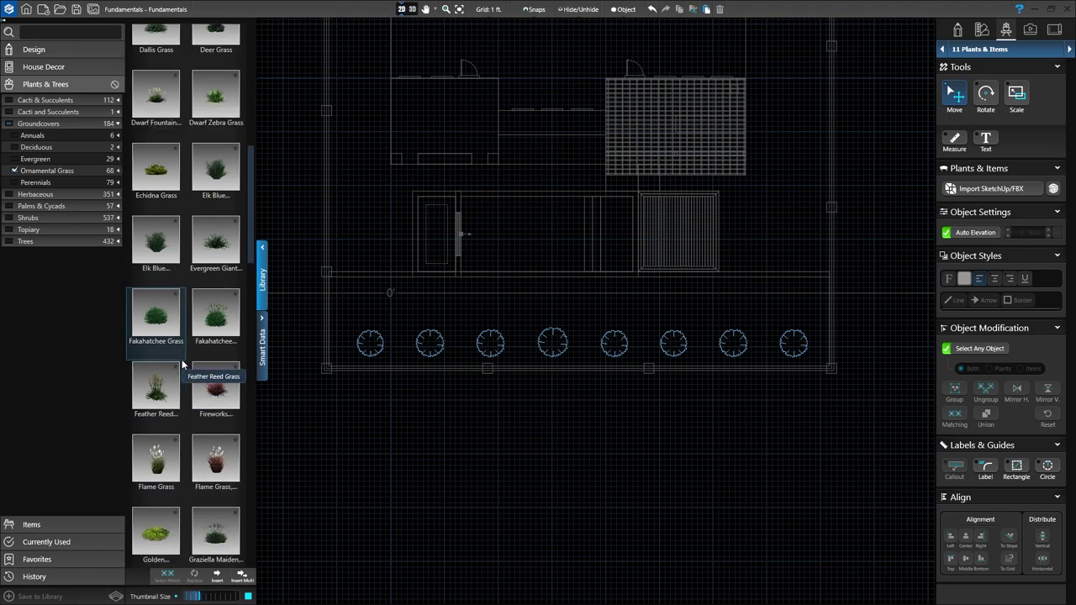
scroll(181, 358, "up", 4)
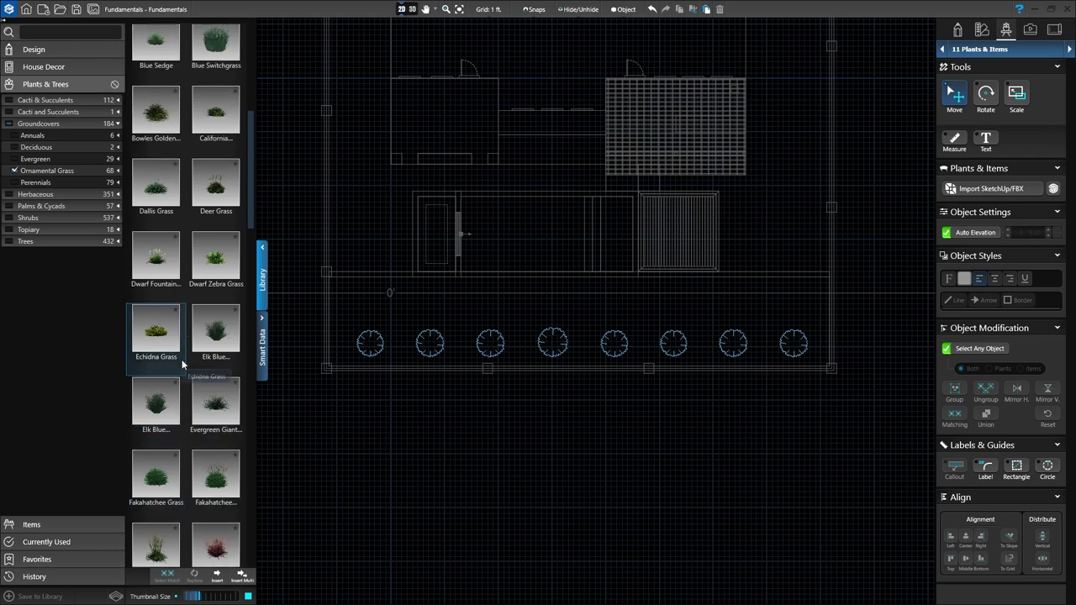
scroll(181, 359, "up", 4)
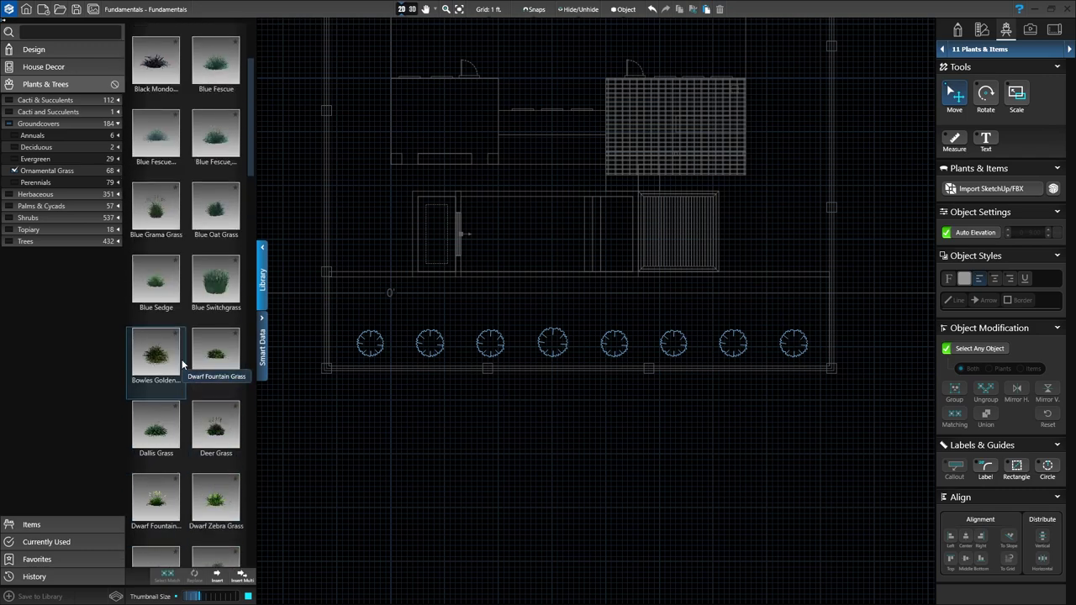
scroll(181, 359, "up", 2)
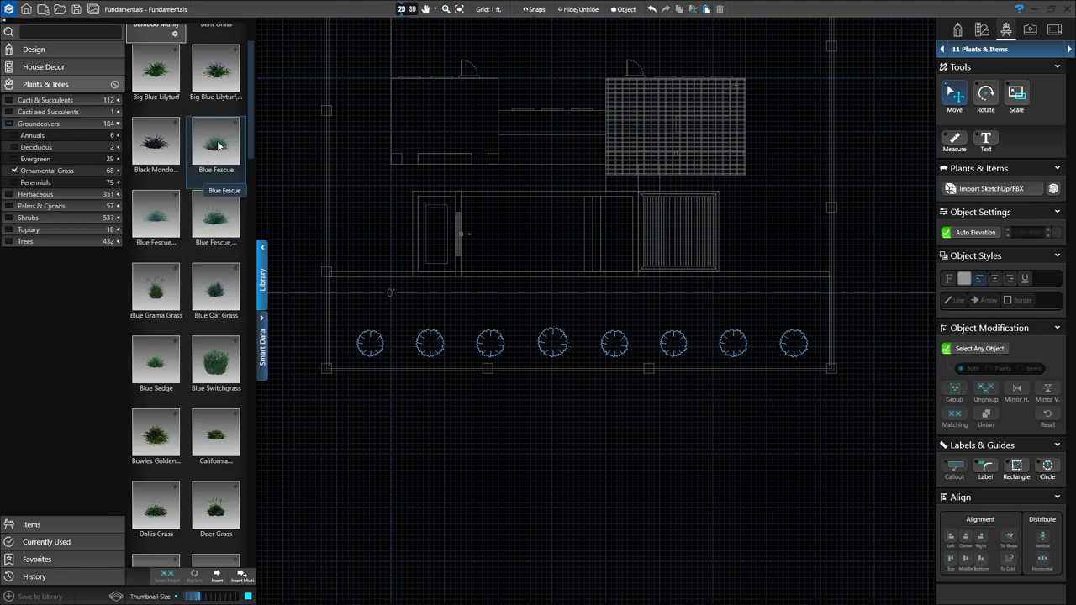
left_click(216, 143)
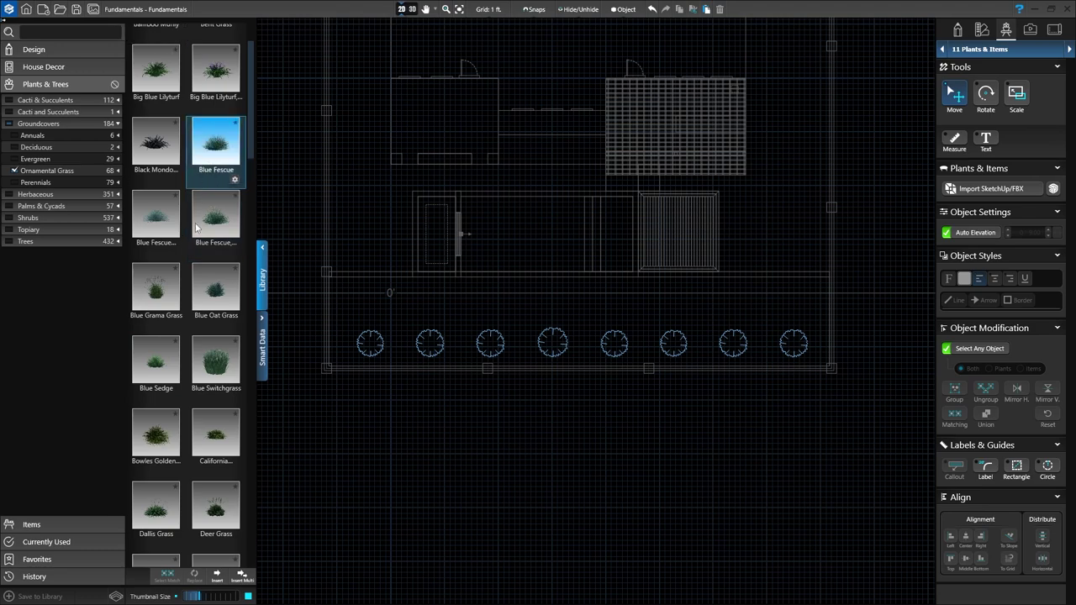
Step: Place ten Blue Fescue plants in a row across the planting bed, on the pool side of the cypress trees
left_click(241, 576)
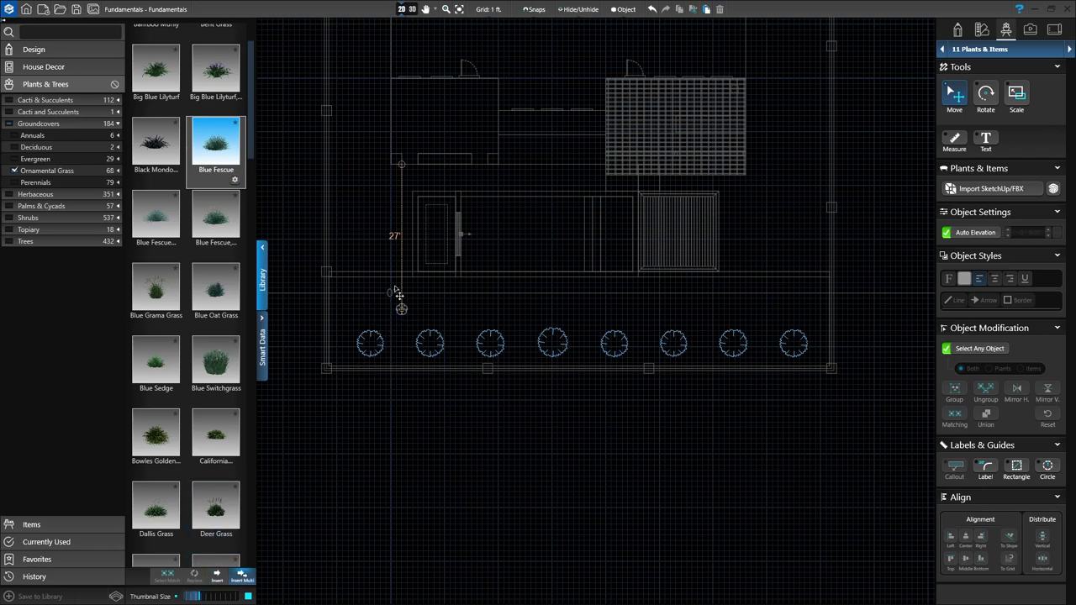
left_click(353, 310)
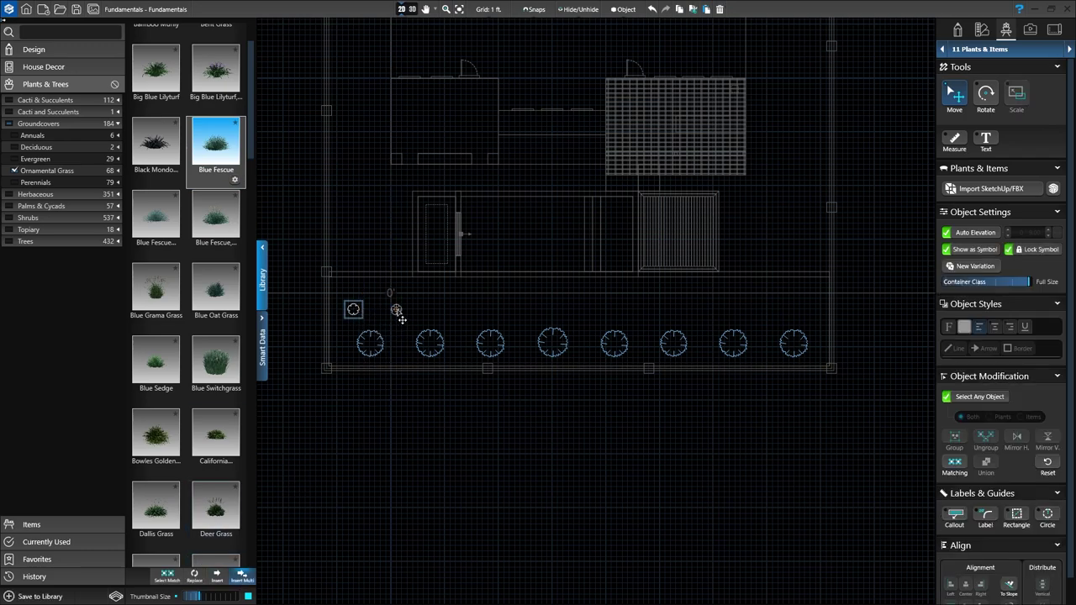
left_click(396, 310)
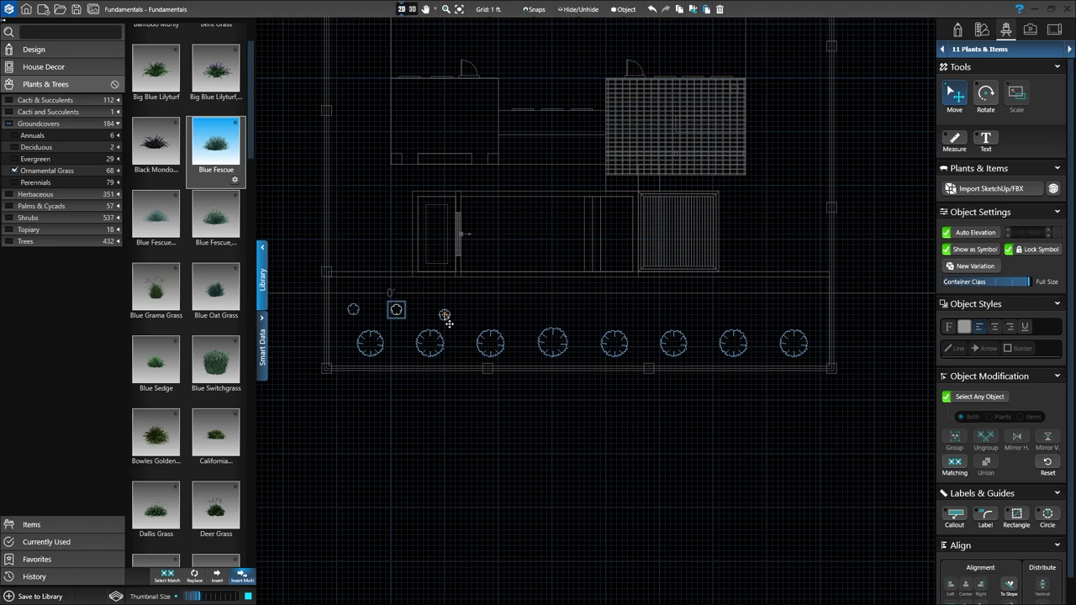
left_click(444, 314)
left_click(488, 314)
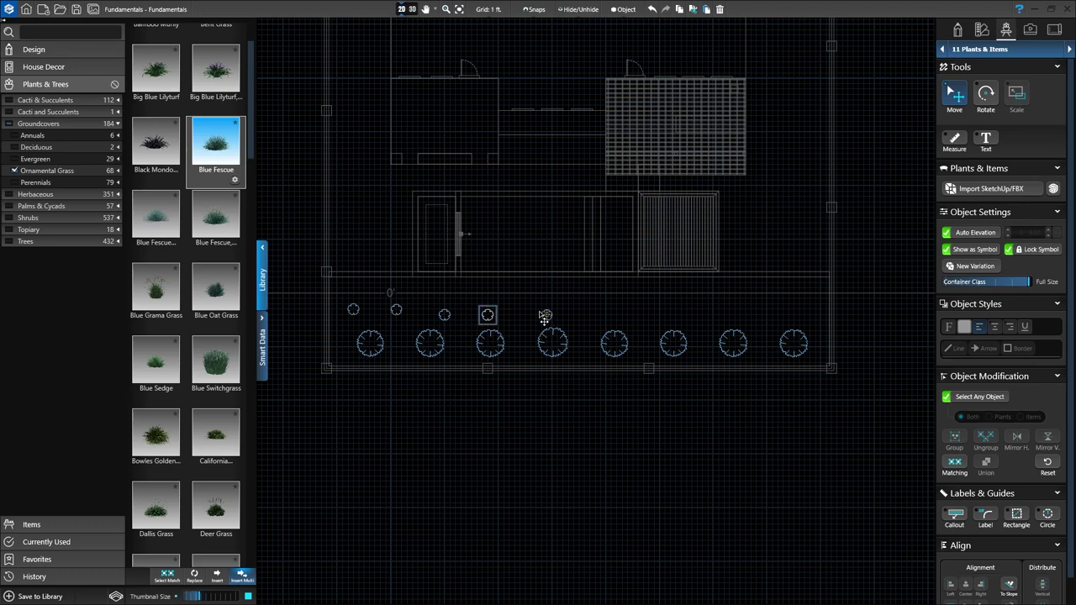
left_click(530, 311)
left_click(579, 314)
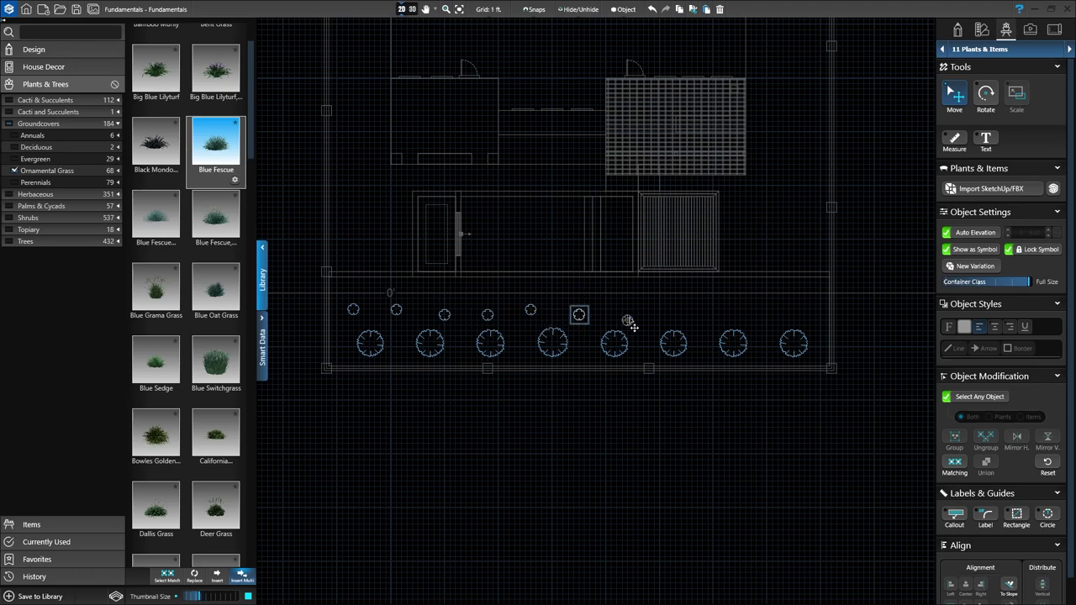
left_click(628, 320)
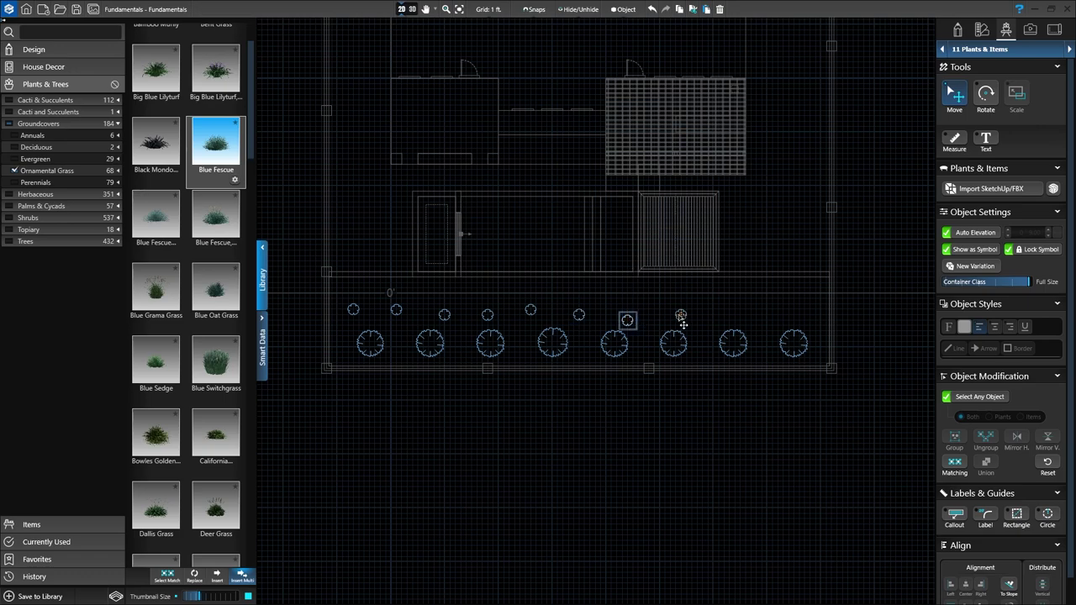
left_click(681, 316)
left_click(729, 315)
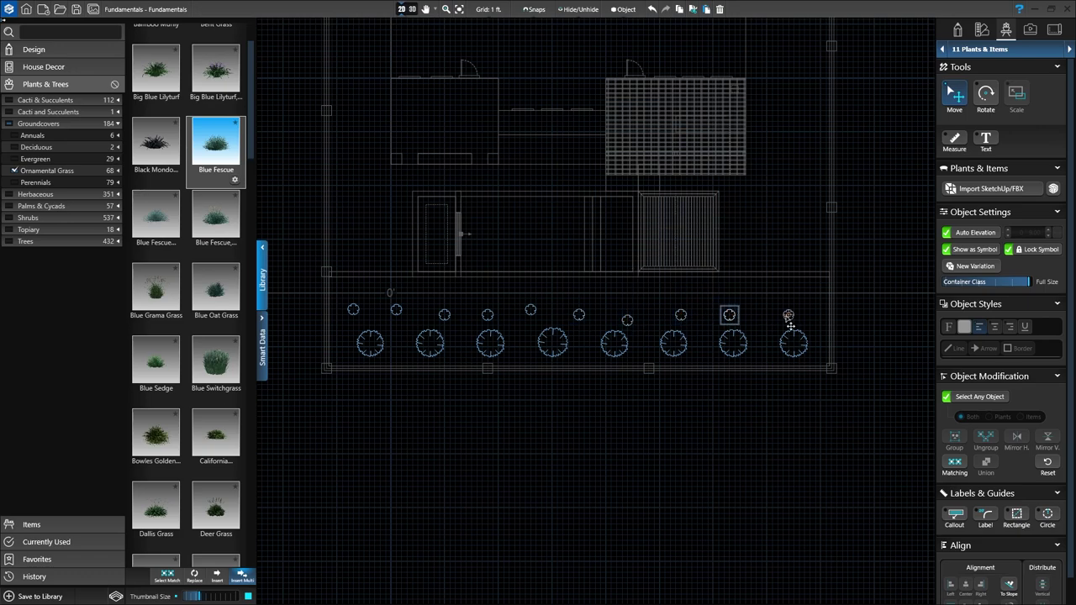
left_click(777, 315)
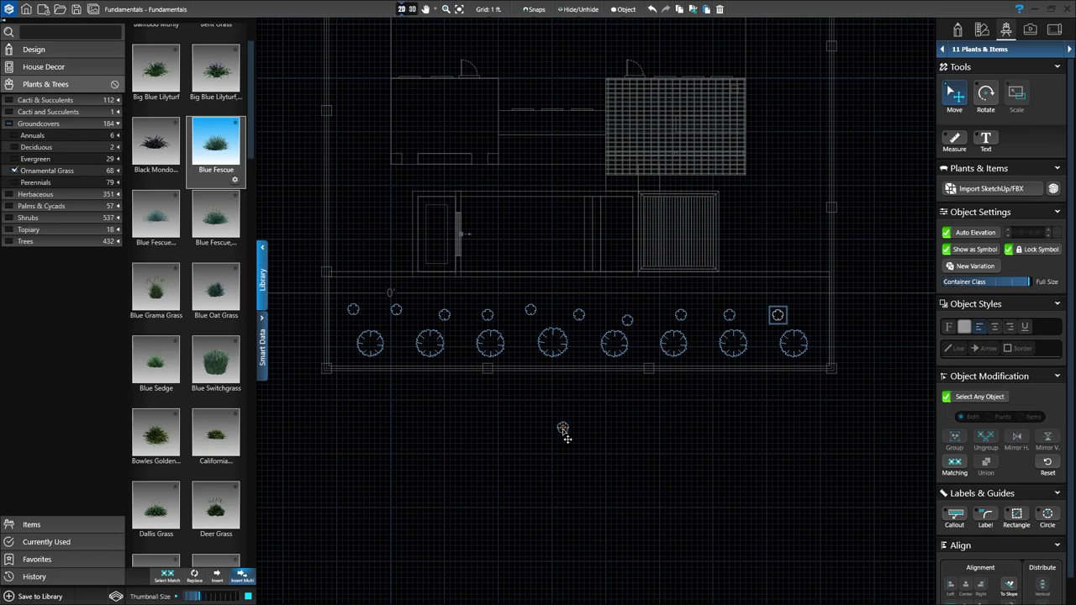
key("Escape")
left_click(565, 437)
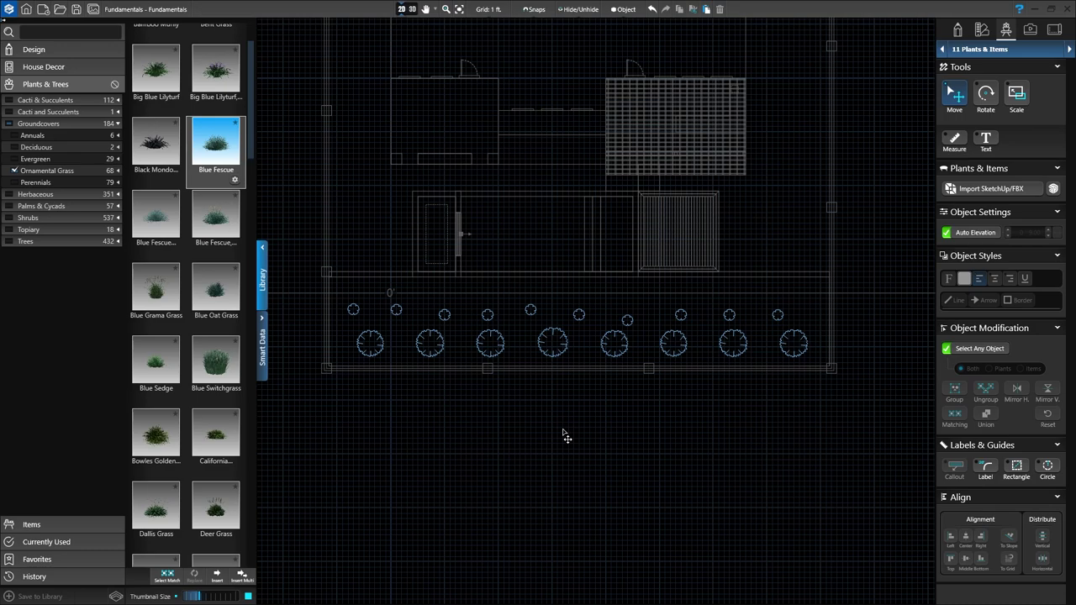
Step: Align all matching Blue Fescue plants by their bottom edges and distribute them horizontally
right_click(529, 311)
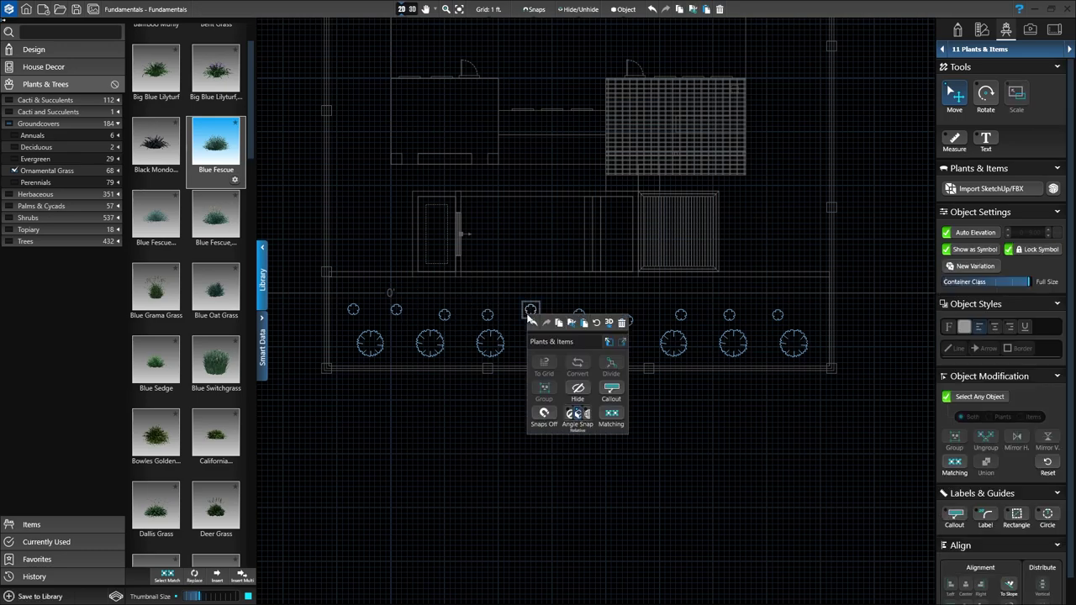
left_click(612, 413)
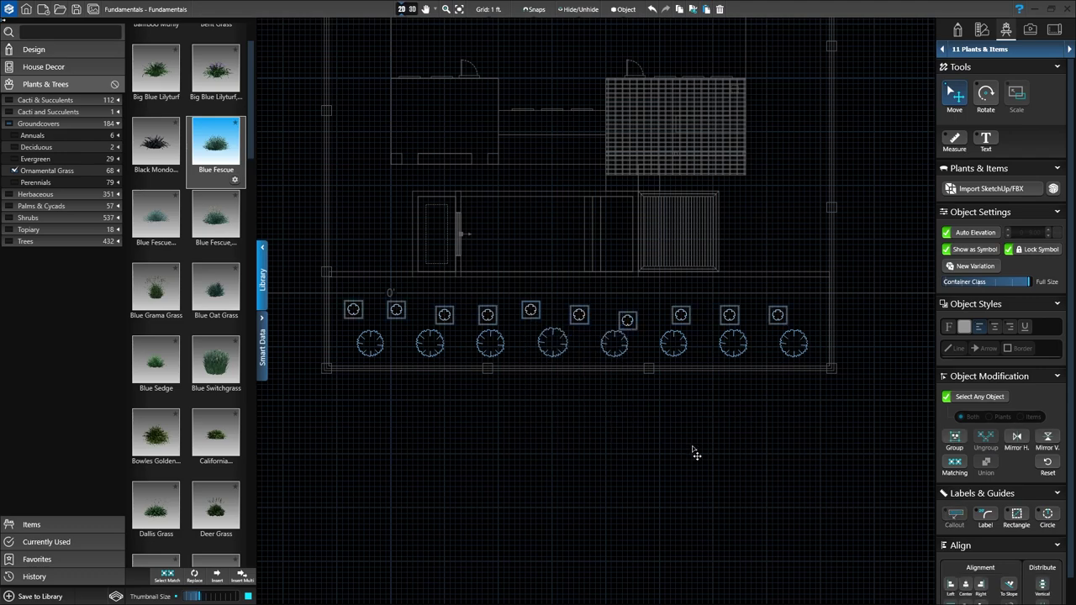
scroll(981, 577, "down", 1)
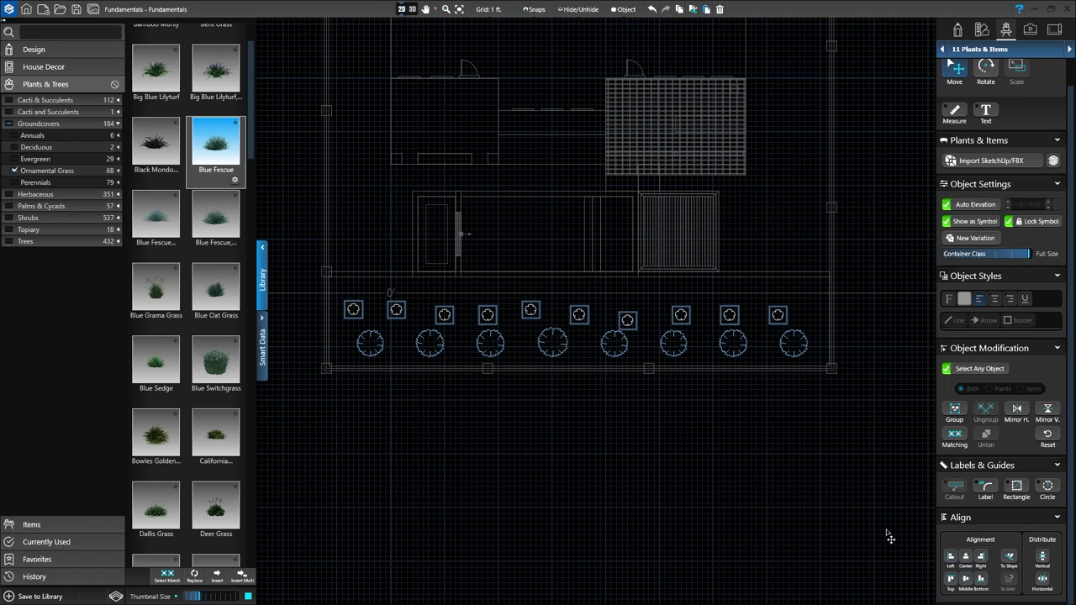
left_click(980, 579)
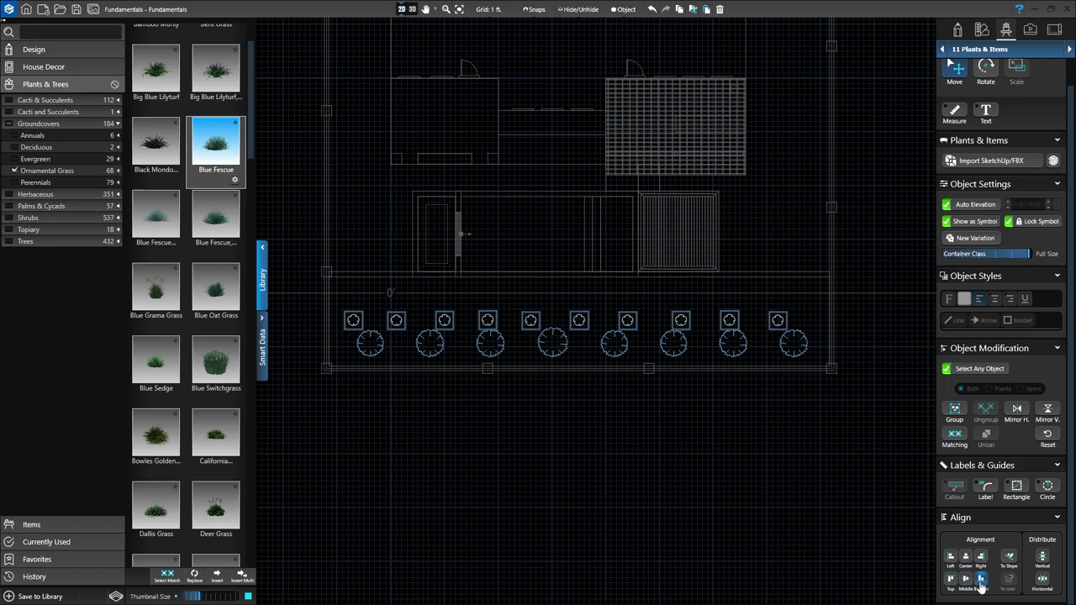
left_click(1041, 580)
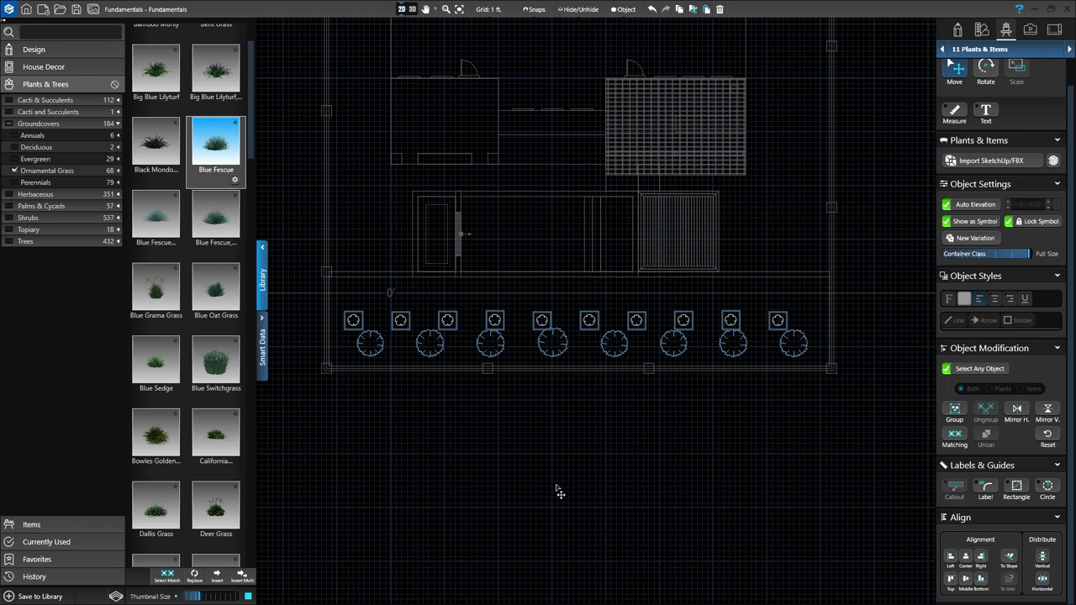
Step: Align the selected Blue Fescue plants to the bed's slope in 3D, deselect them and view the whole planting bed
left_click(412, 10)
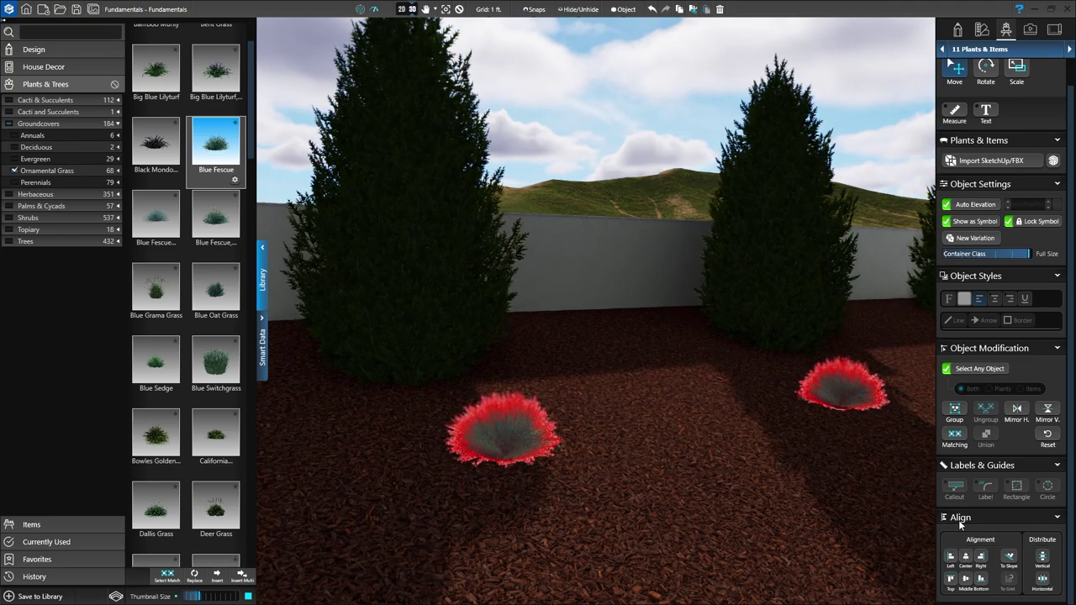
left_click(1009, 561)
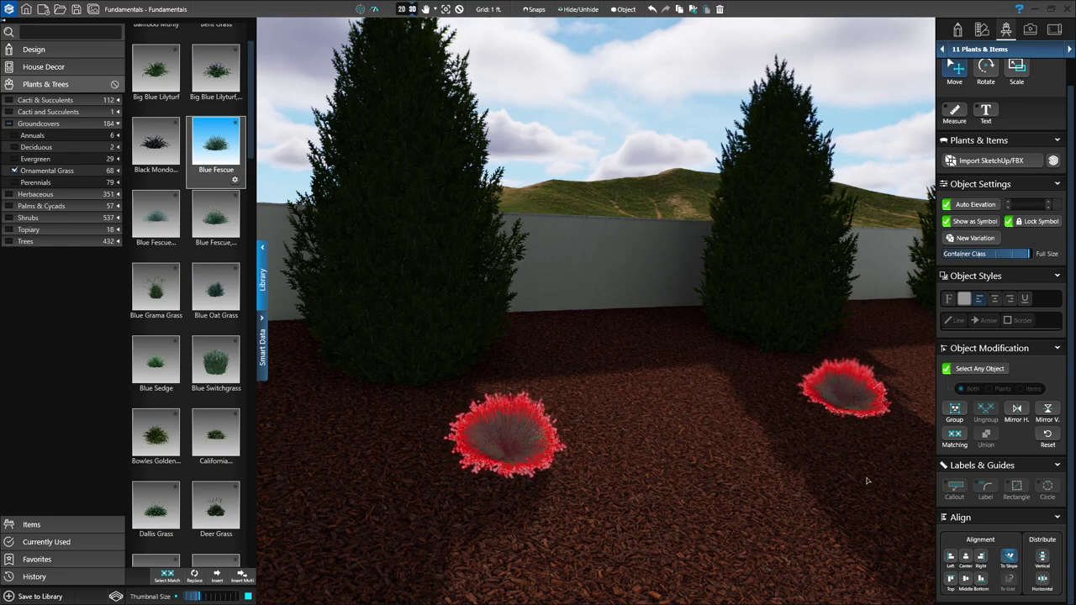
left_click(460, 10)
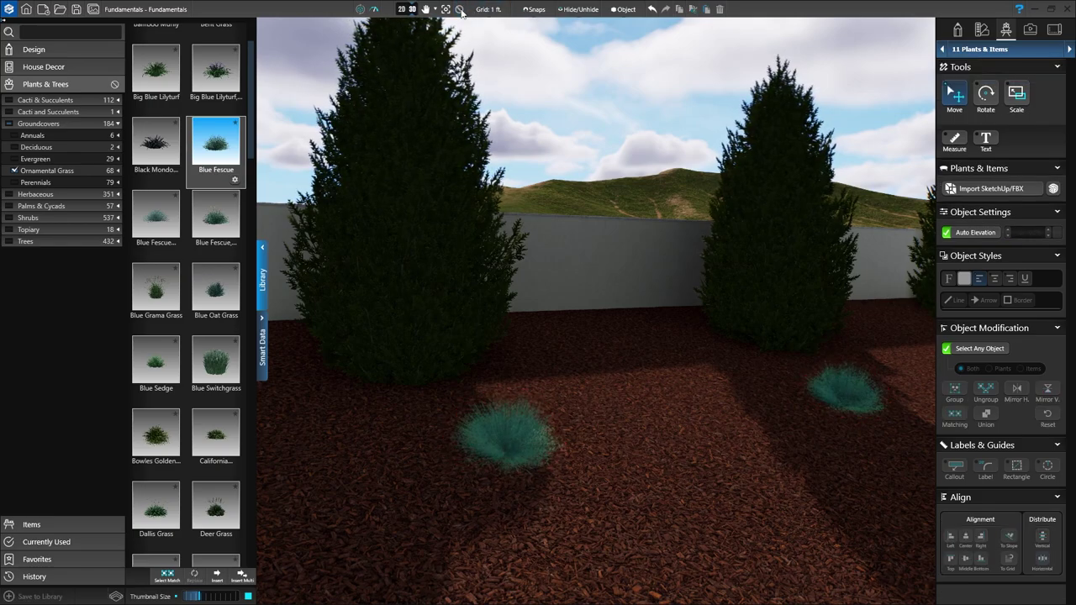
left_click_drag(563, 281, 603, 533)
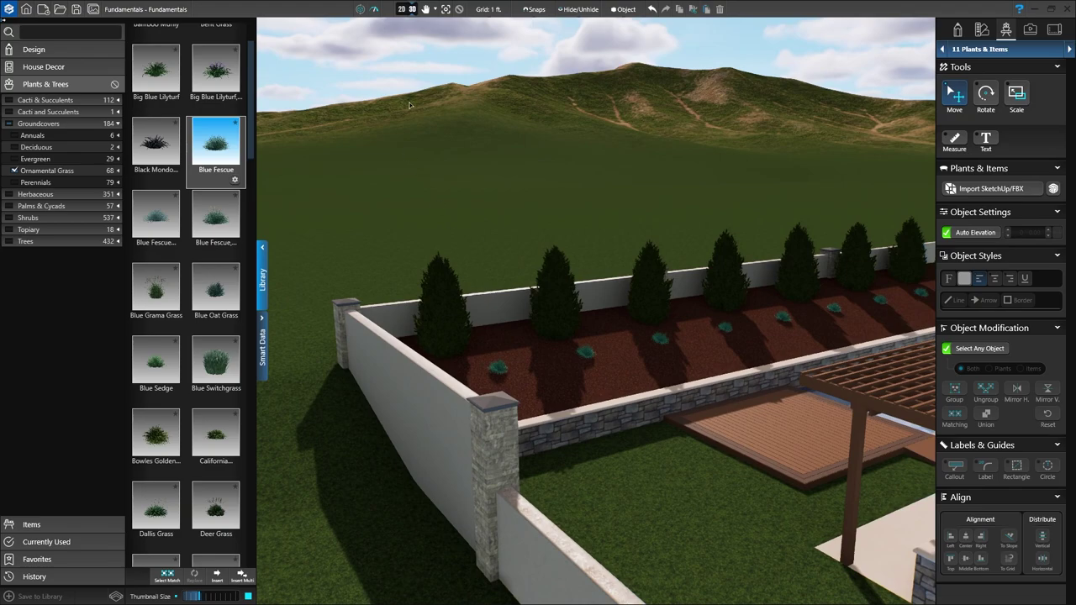
Step: Return to the 2D plan, clear the ornamental grass filter and show the library's Items categories
left_click(403, 10)
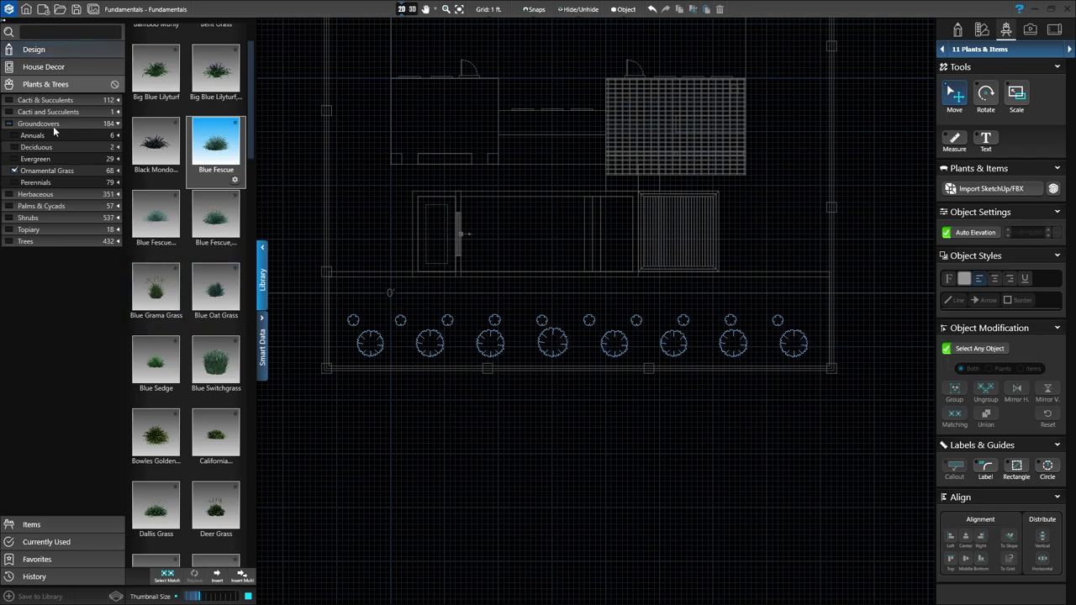
left_click(15, 172)
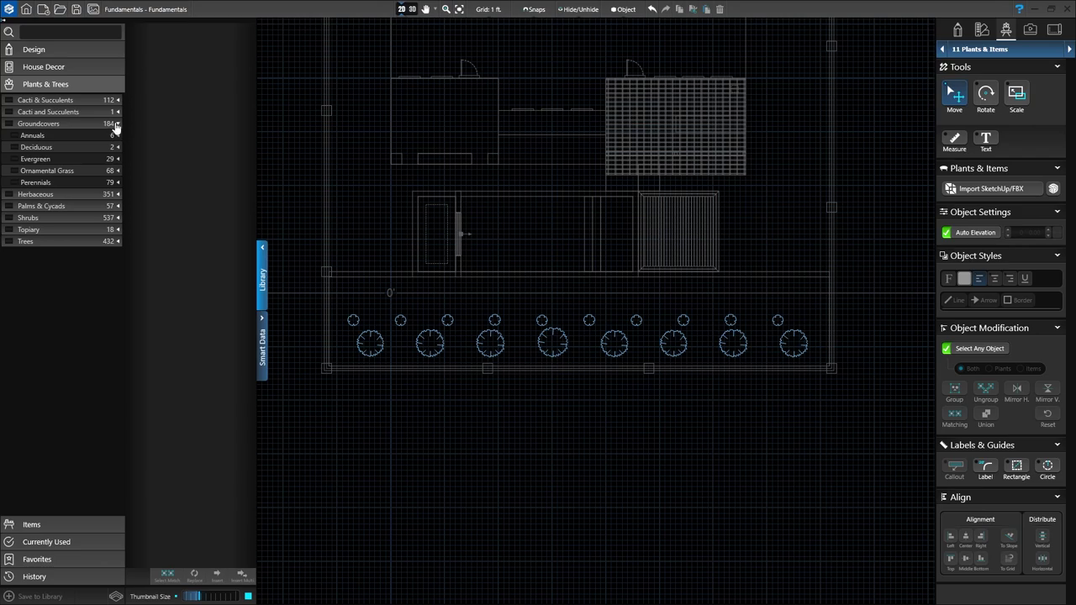
left_click(116, 124)
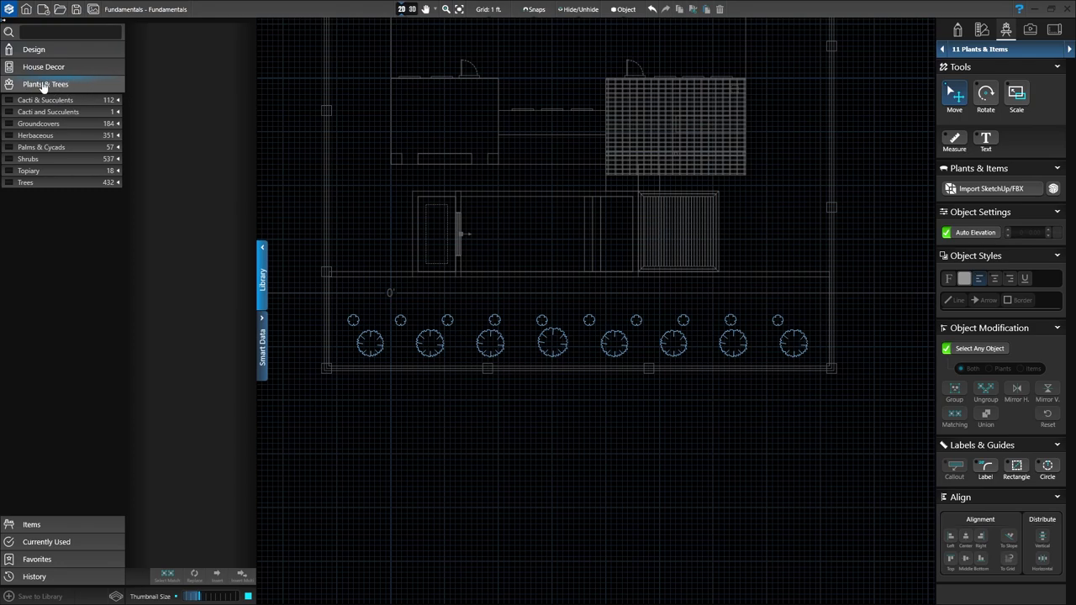
left_click(31, 530)
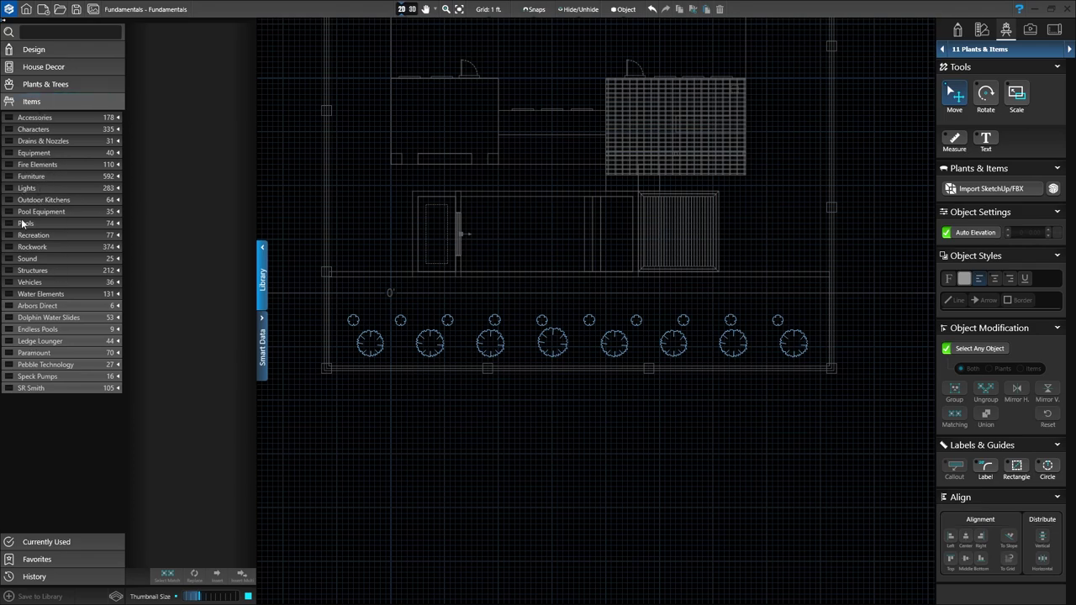
Step: Expand the Furniture category and filter the library to the Modern Woven Set
left_click(118, 179)
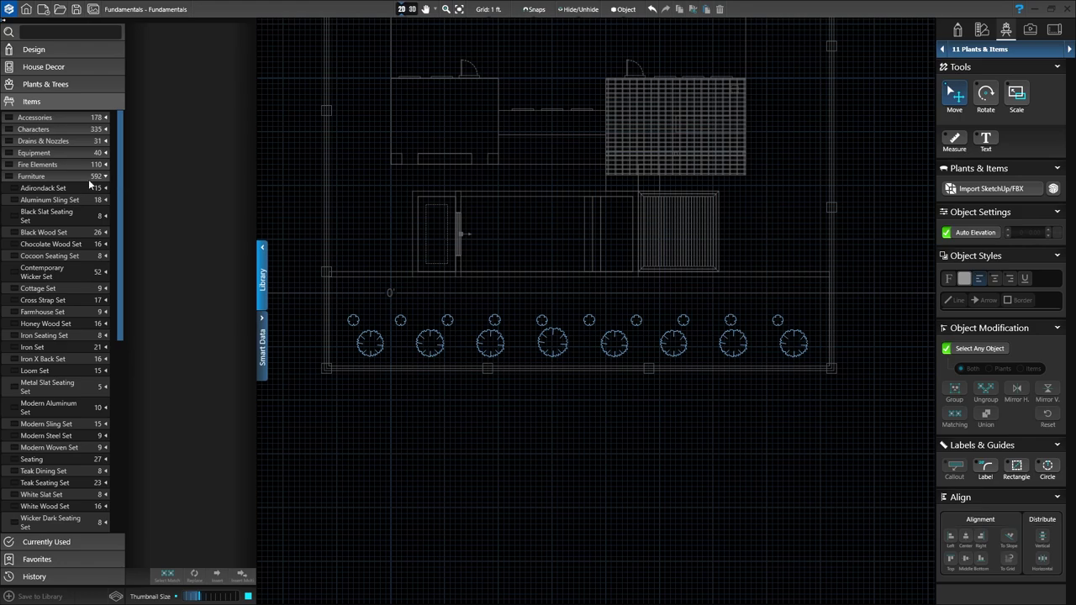
scroll(41, 282, "down", 3)
scroll(41, 281, "down", 1)
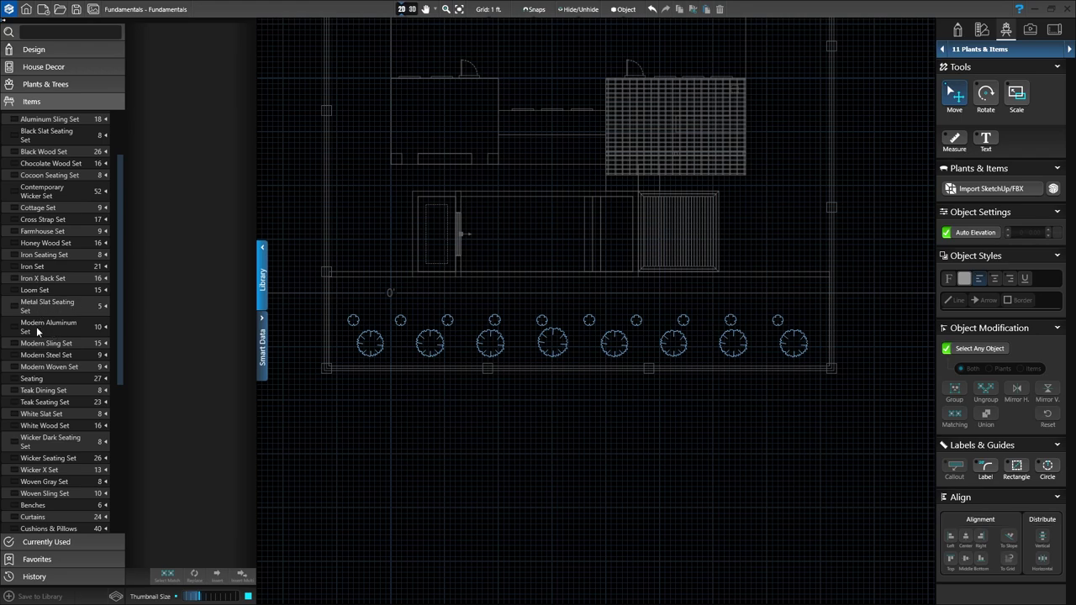
left_click(17, 368)
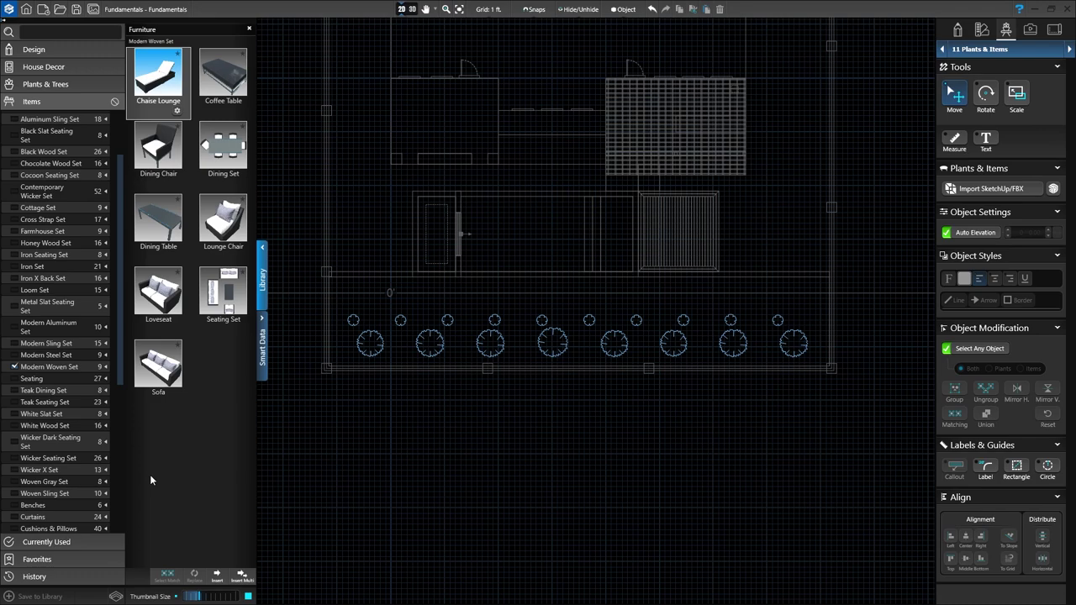
Step: Insert the Modern Woven Seating Set on the covered patio behind the stone fireplace
scroll(454, 116, "up", 3)
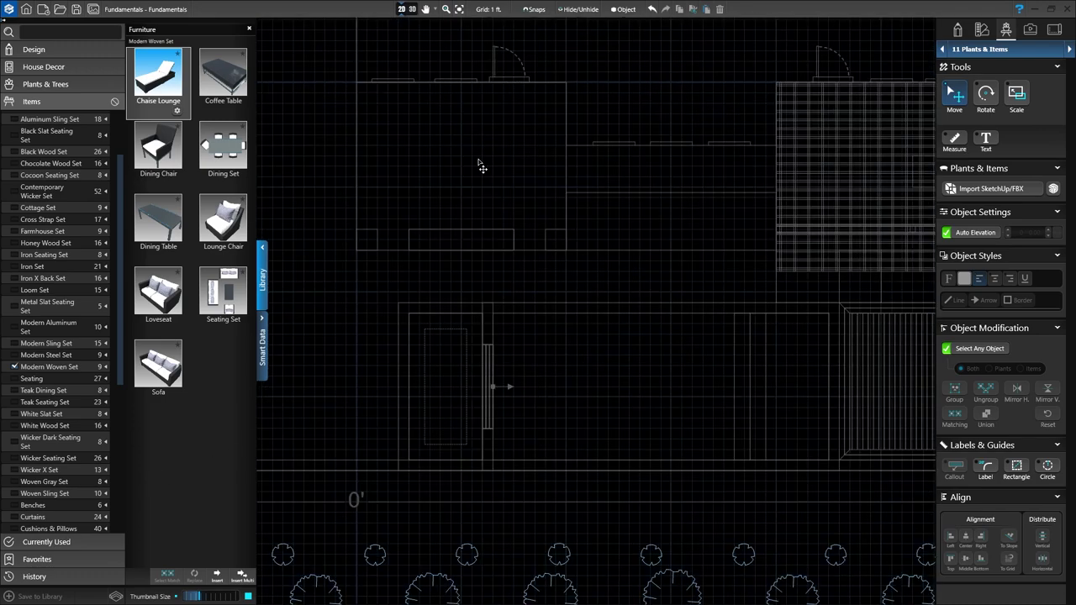
middle_click_drag(523, 216, 562, 281)
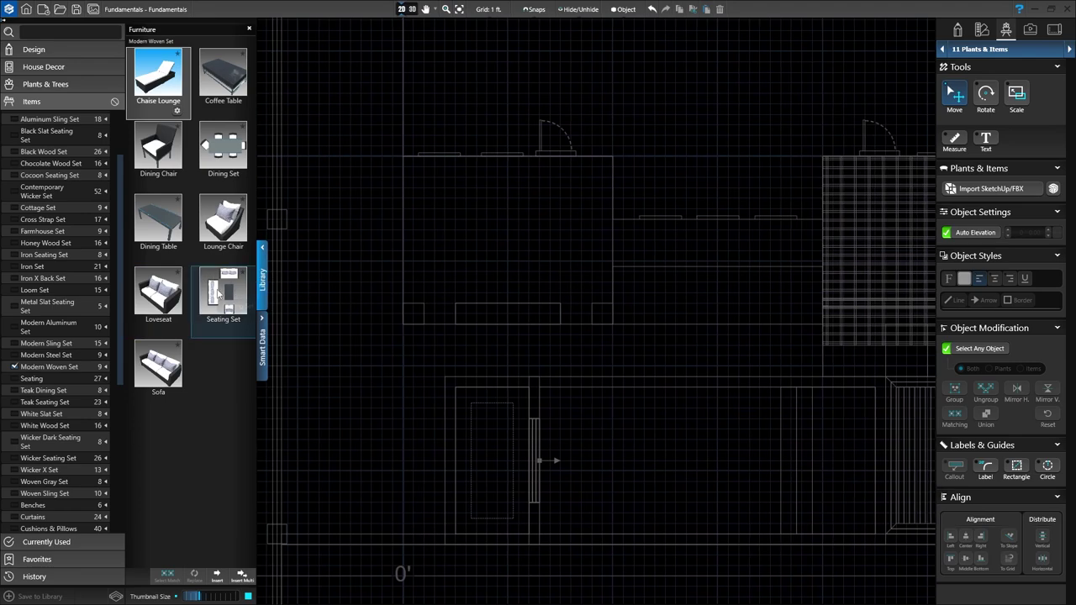
left_click(219, 293)
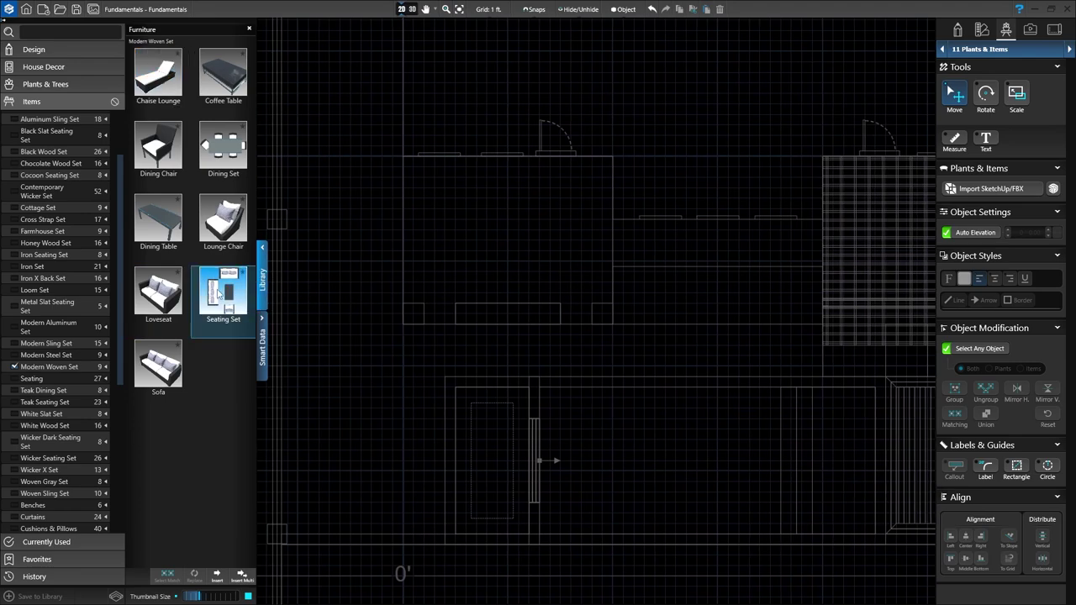
left_click(216, 575)
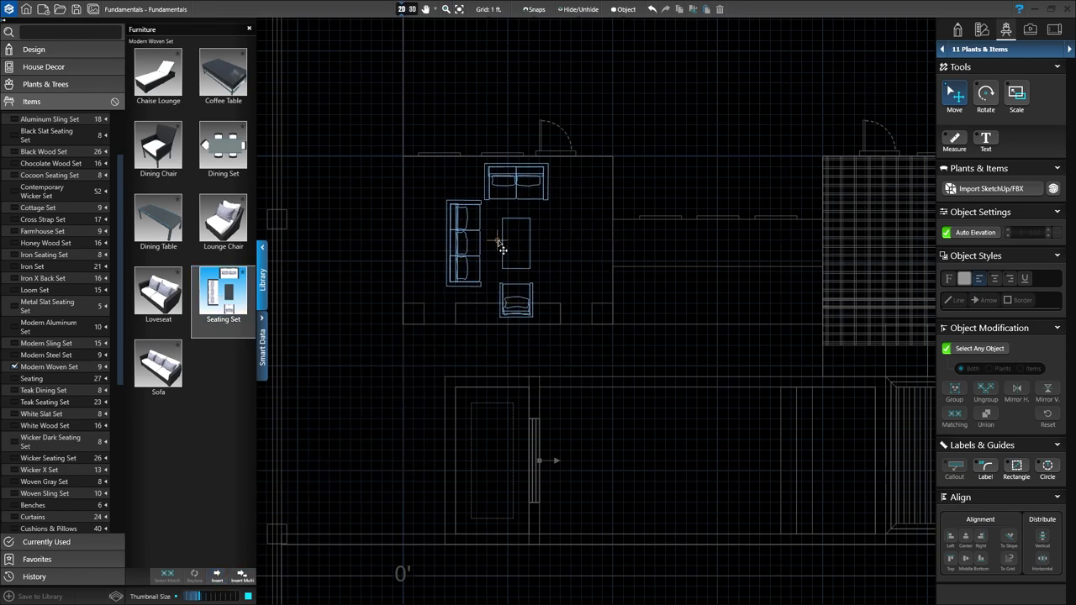
left_click(495, 248)
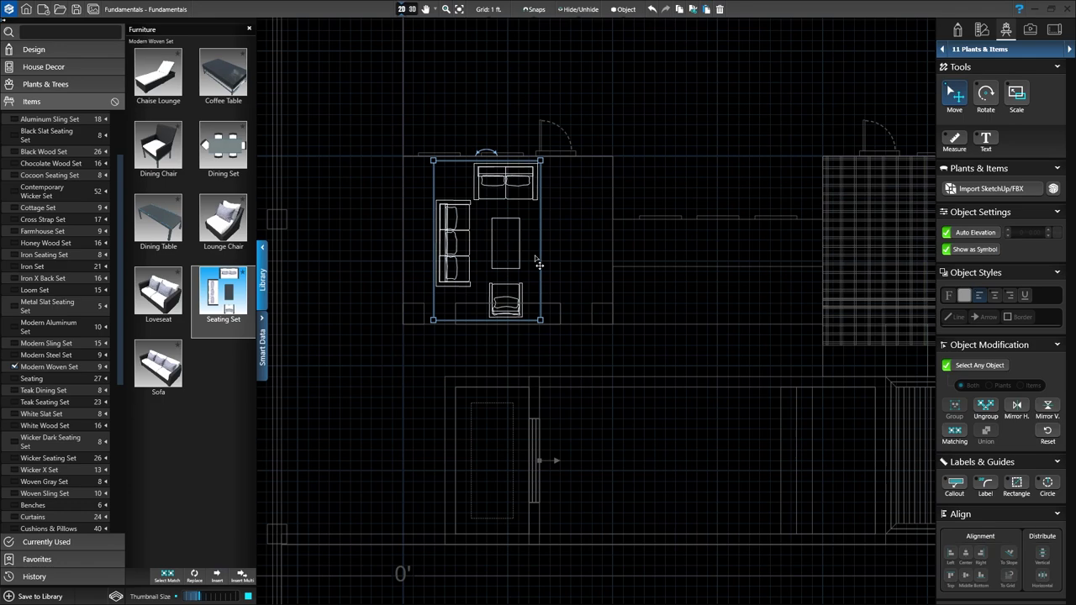
Step: Rotate the seating set 90 degrees clockwise and centre it on the patio so the sofa backs onto the house wall
scroll(538, 263, "up", 3)
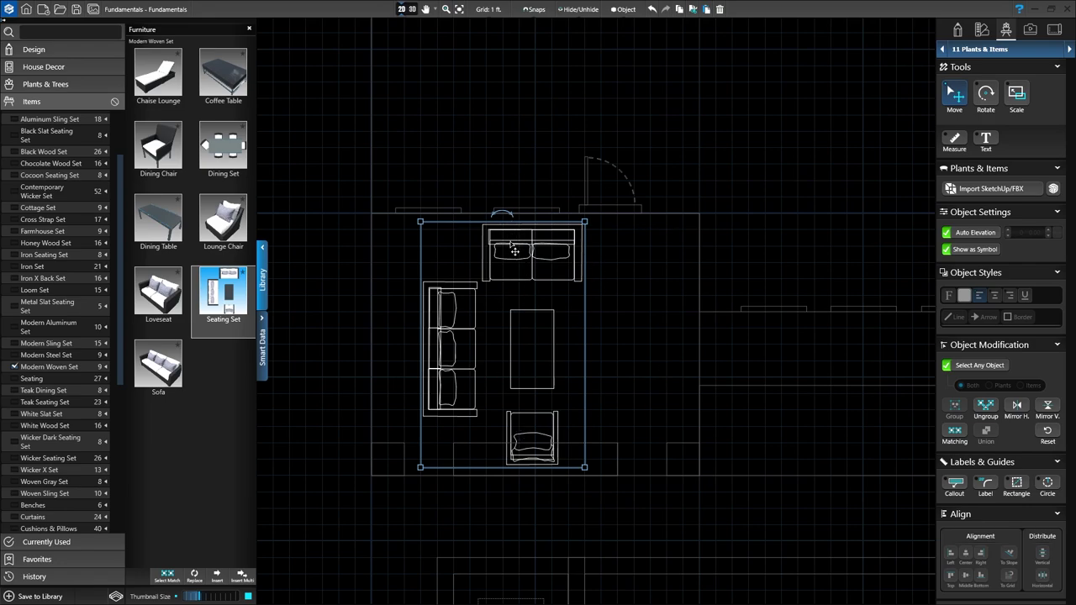
left_click_drag(509, 250, 509, 284)
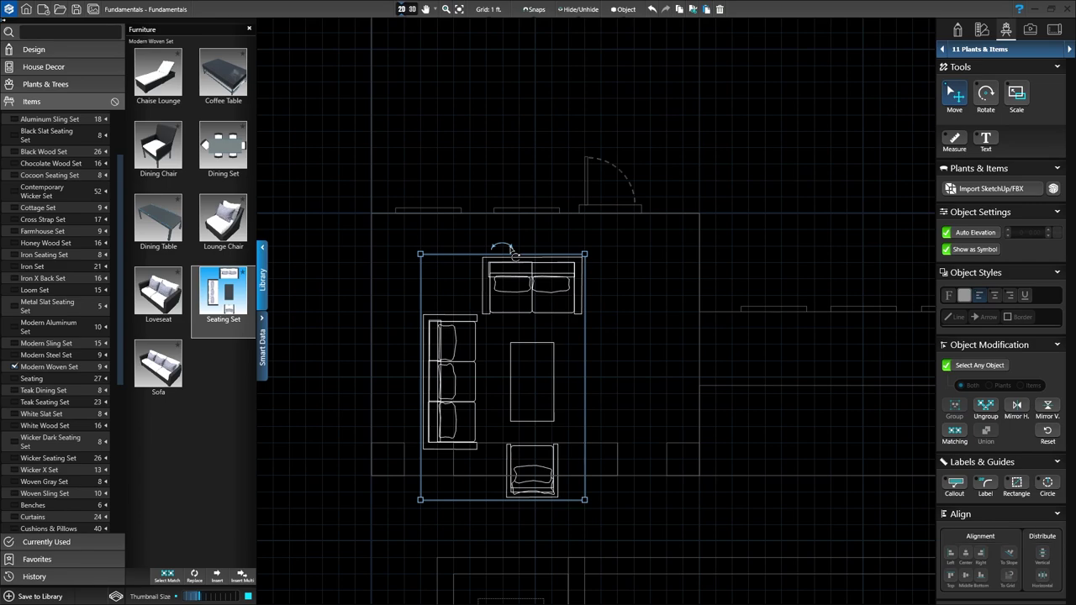
left_click(511, 250)
left_click_drag(511, 251, 603, 468)
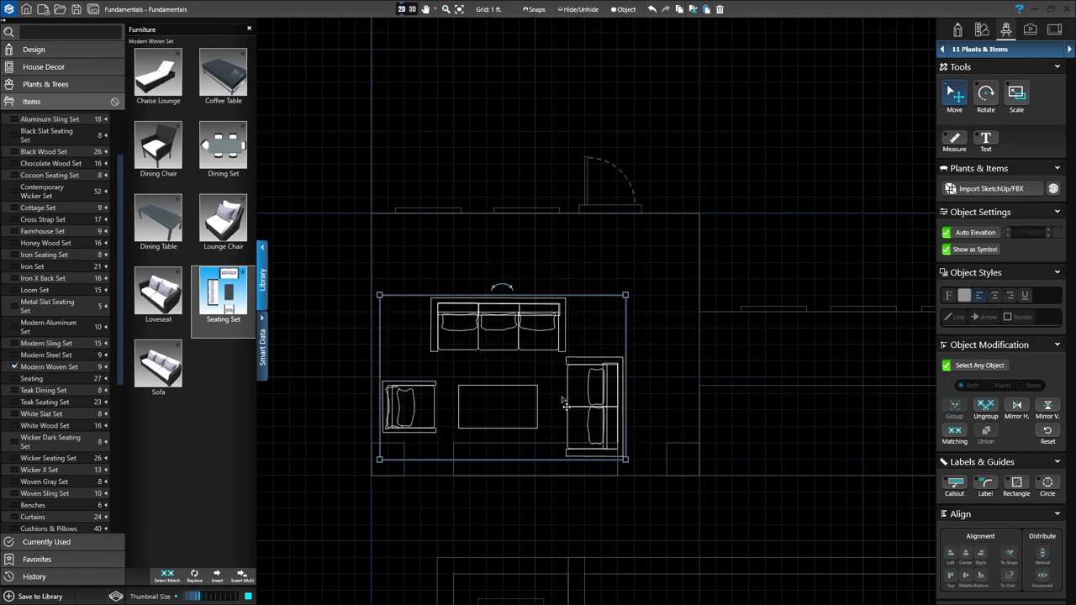
left_click_drag(513, 320, 526, 267)
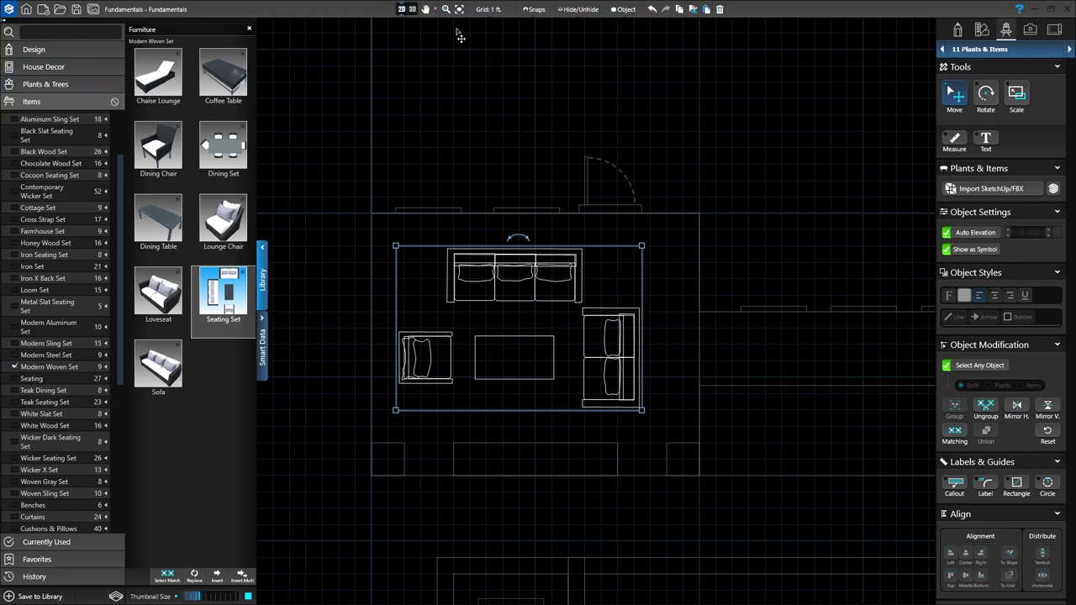
Step: Show the seating set in 3D, deselect it and view the covered patio from the pool side
left_click(412, 9)
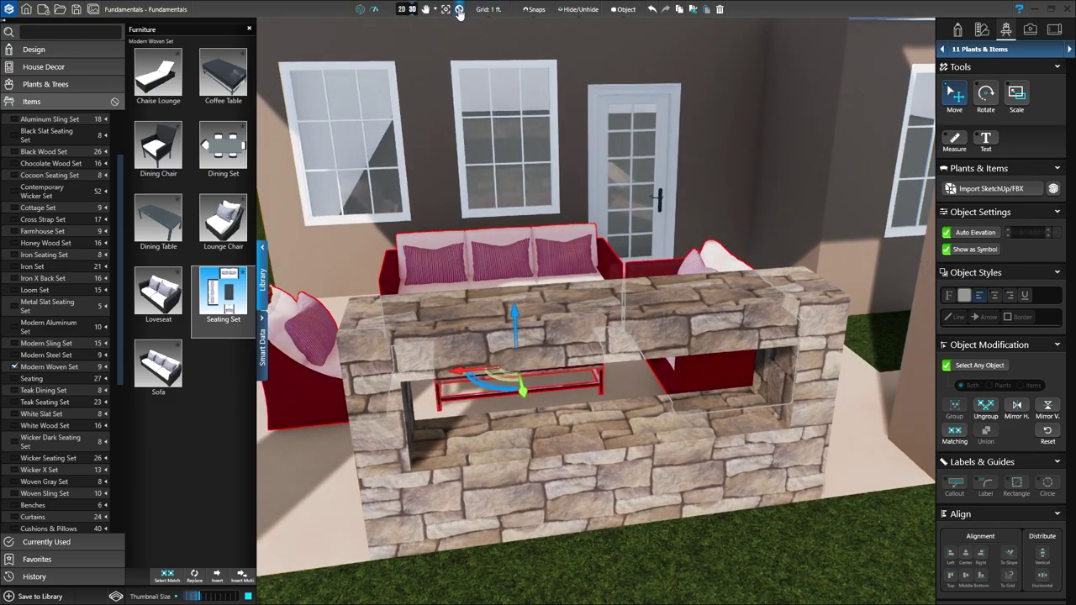
left_click(459, 9)
scroll(514, 151, "down", 5)
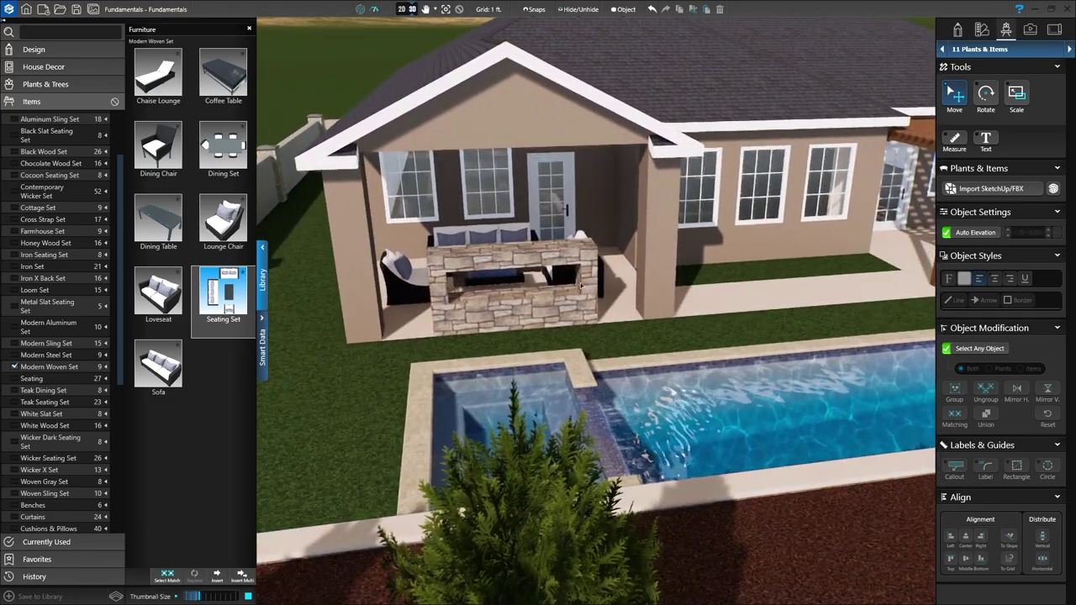
left_click_drag(562, 247, 582, 358)
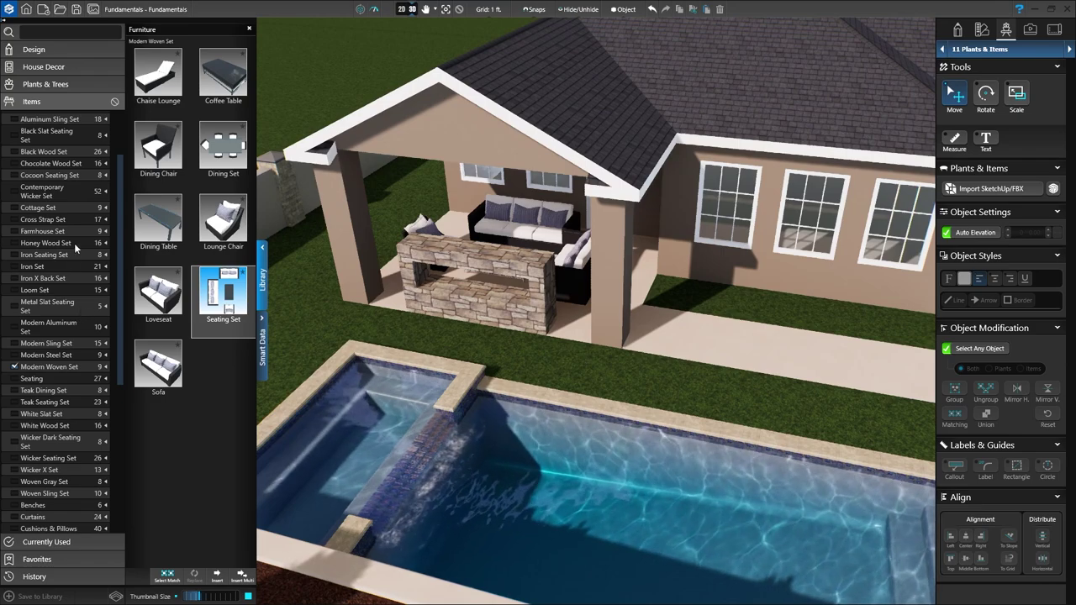
Step: Clear the Modern Woven Set filter and collapse the Furniture category
left_click(16, 369)
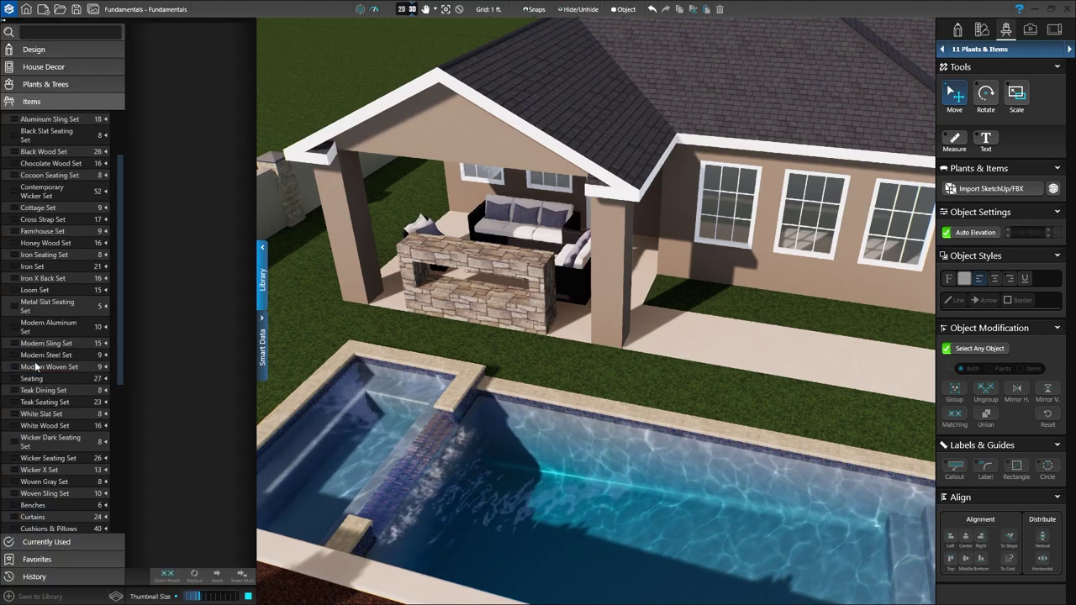
scroll(33, 365, "up", 2)
scroll(35, 364, "up", 1)
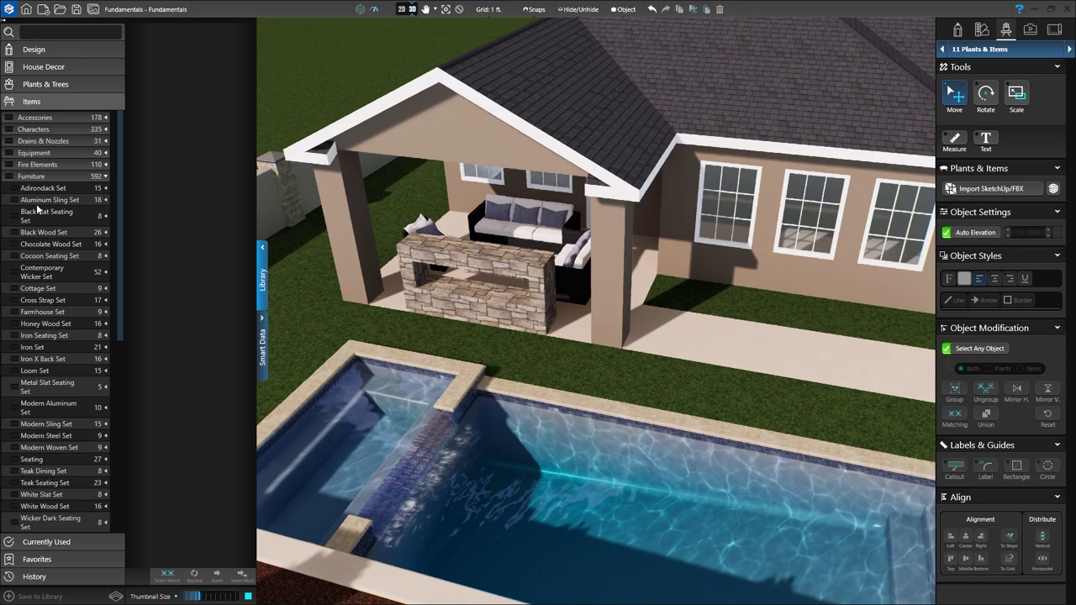
left_click(106, 176)
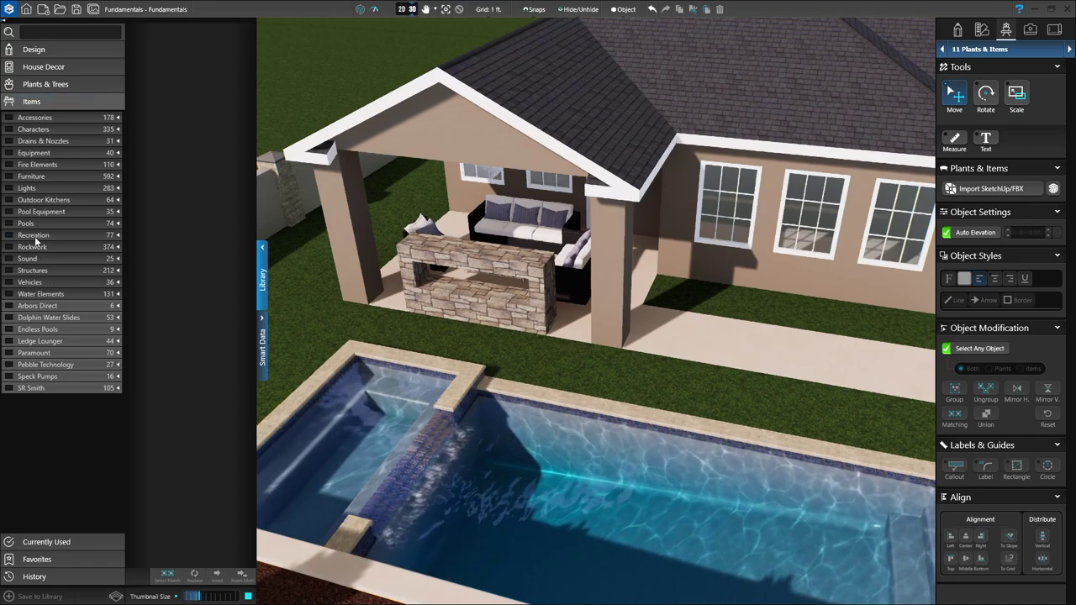
Step: Expand the Lights category and filter the library to Landscape lights
left_click(119, 188)
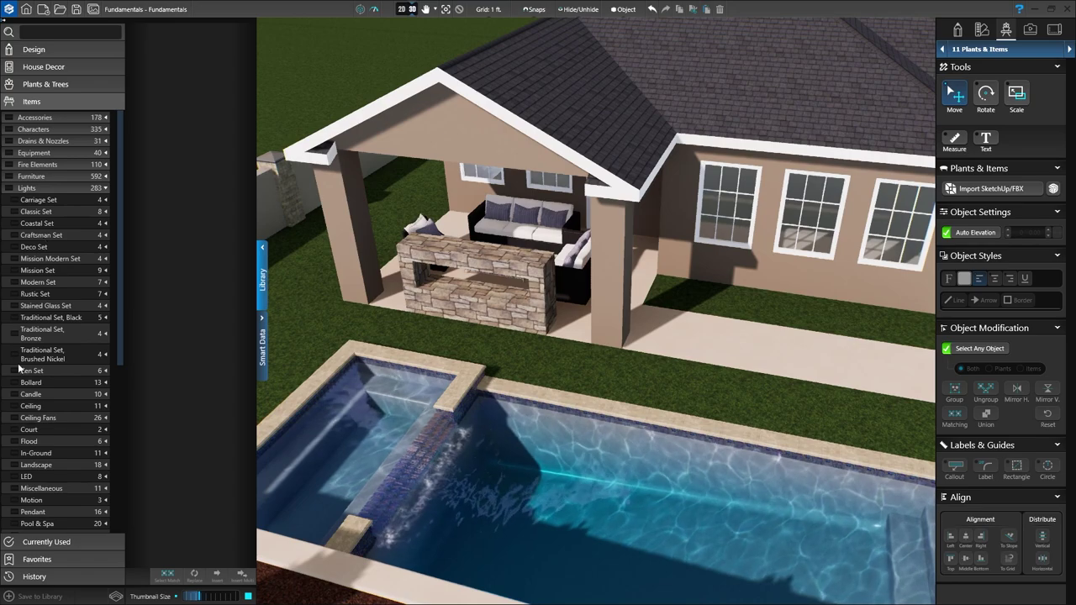
scroll(29, 413, "down", 2)
scroll(28, 414, "down", 4)
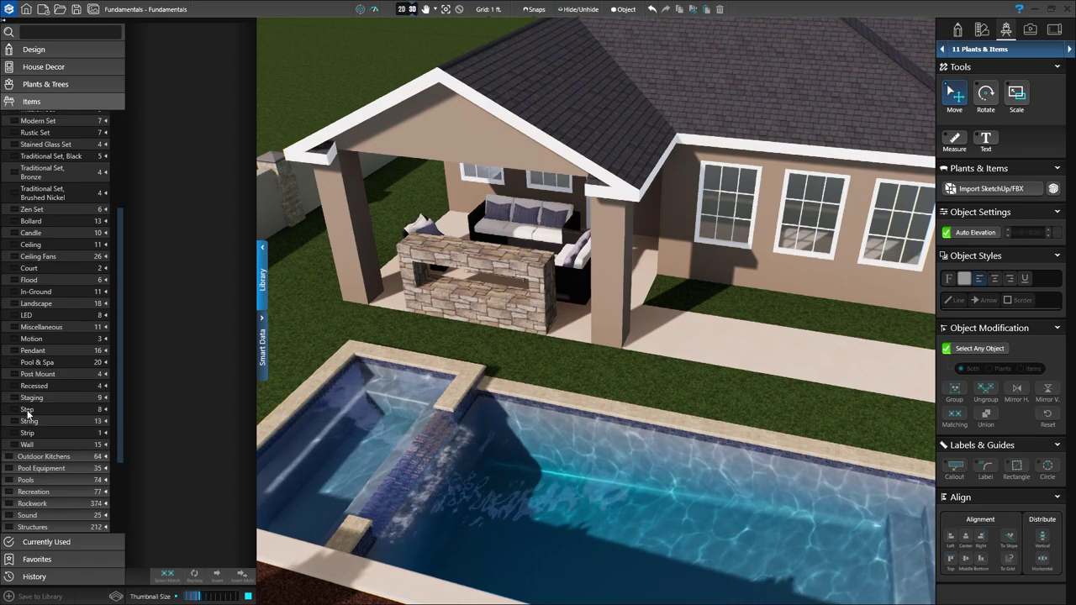
left_click(15, 304)
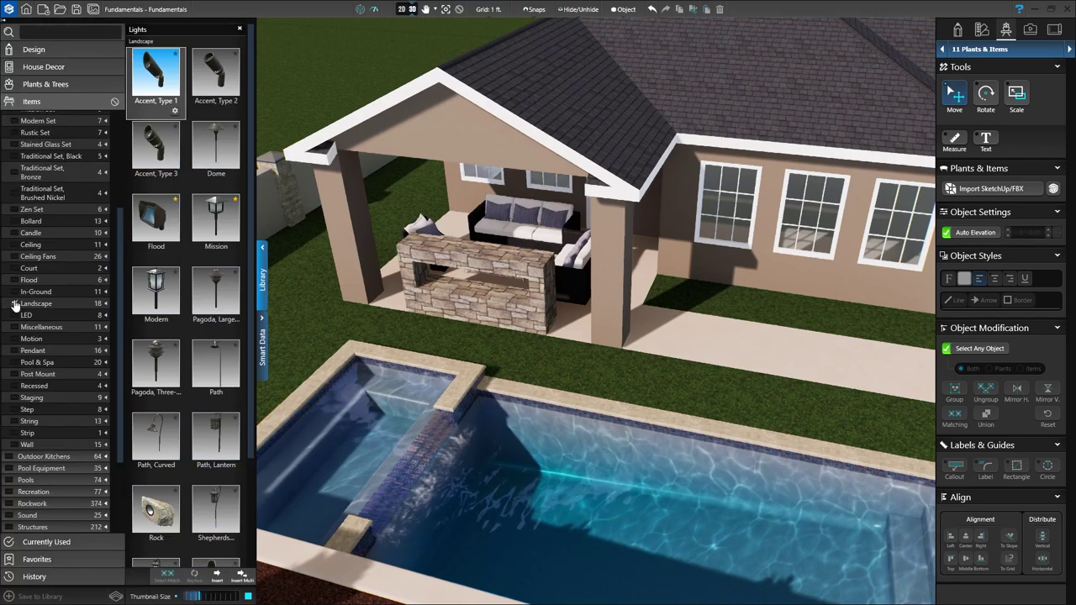
Step: In the 2D plan, place nine Mission landscape lights in a row, one in each gap between the Blue Fescue plants
left_click(402, 9)
scroll(509, 336, "down", 3)
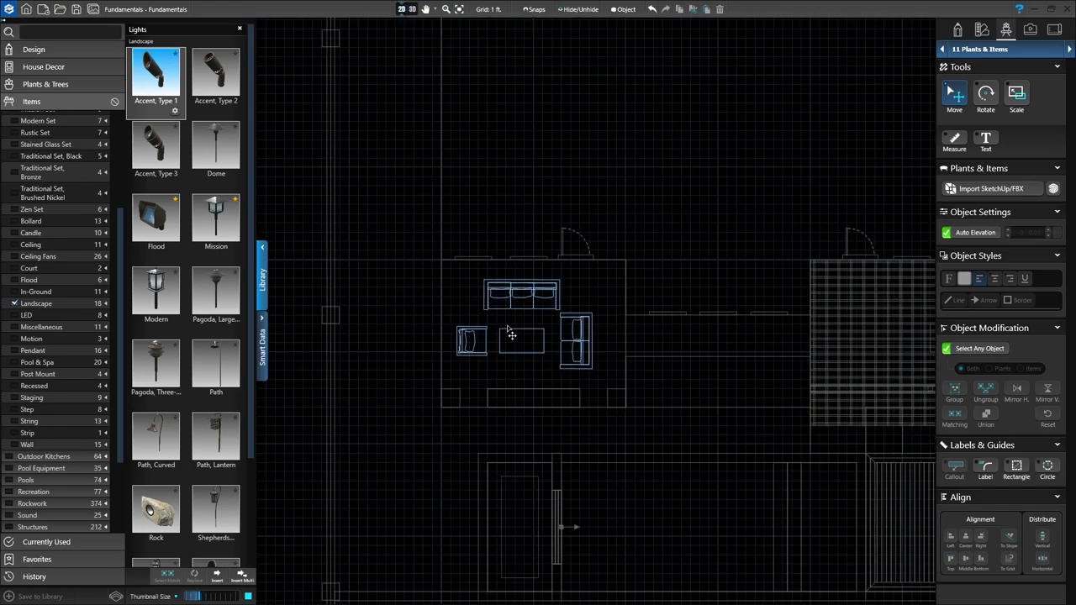
middle_click_drag(631, 446, 519, 225)
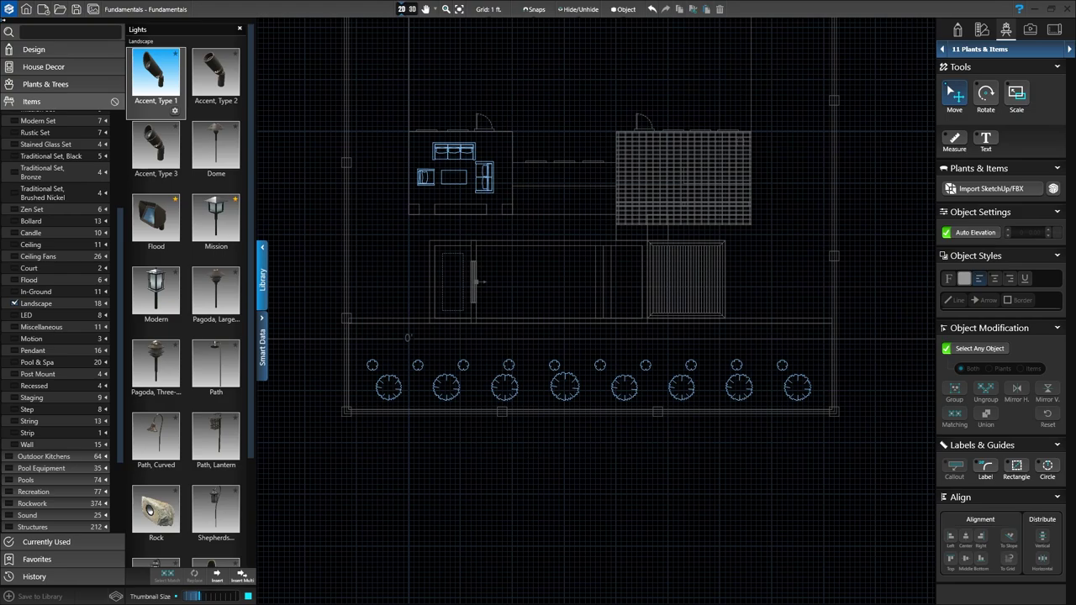
scroll(583, 432, "up", 1)
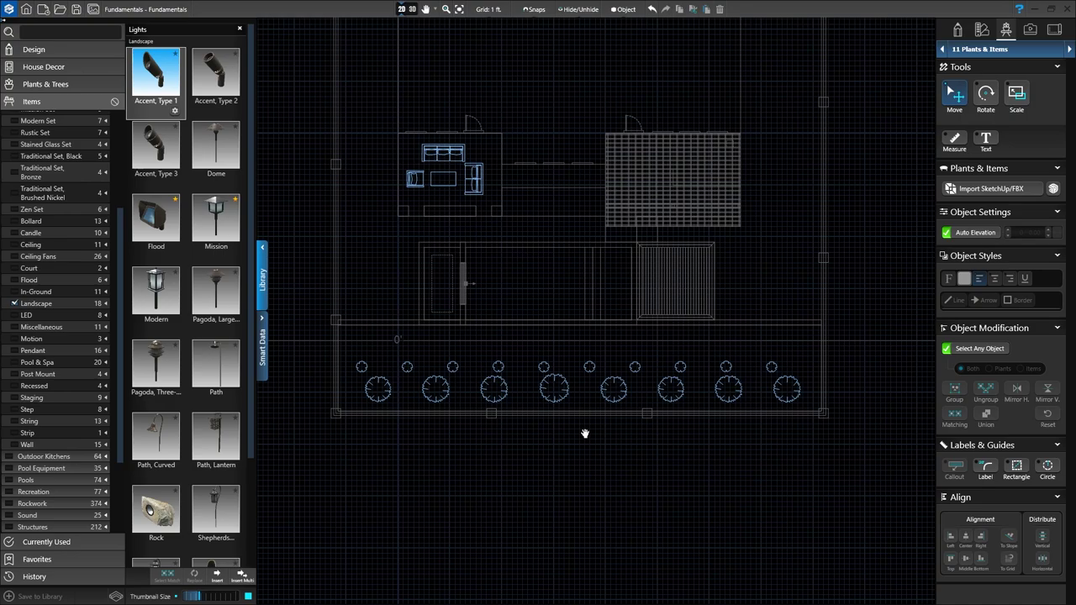
scroll(556, 388, "up", 1)
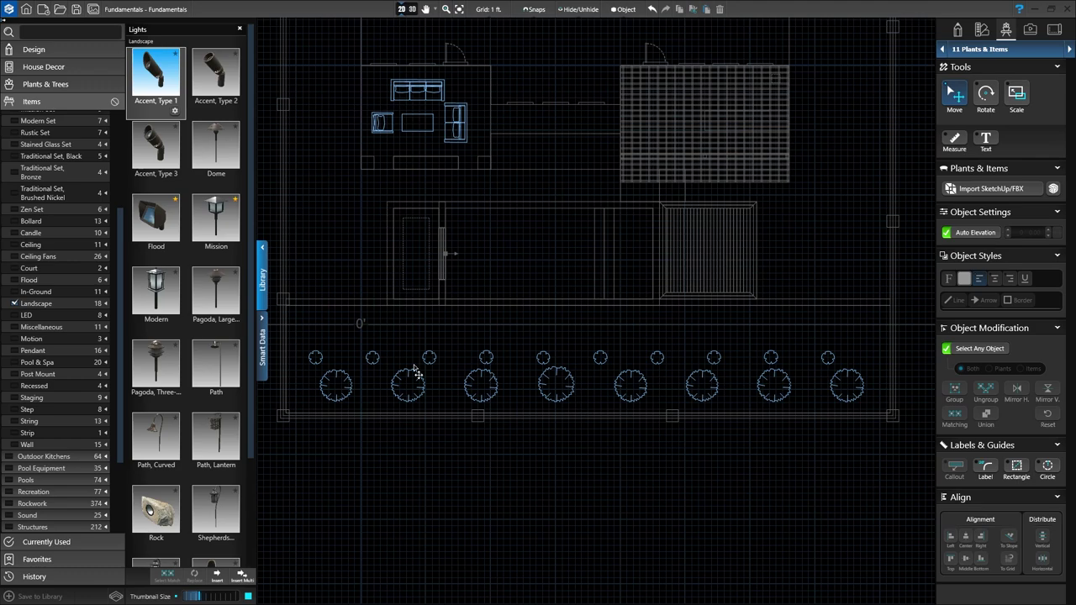
left_click(206, 223)
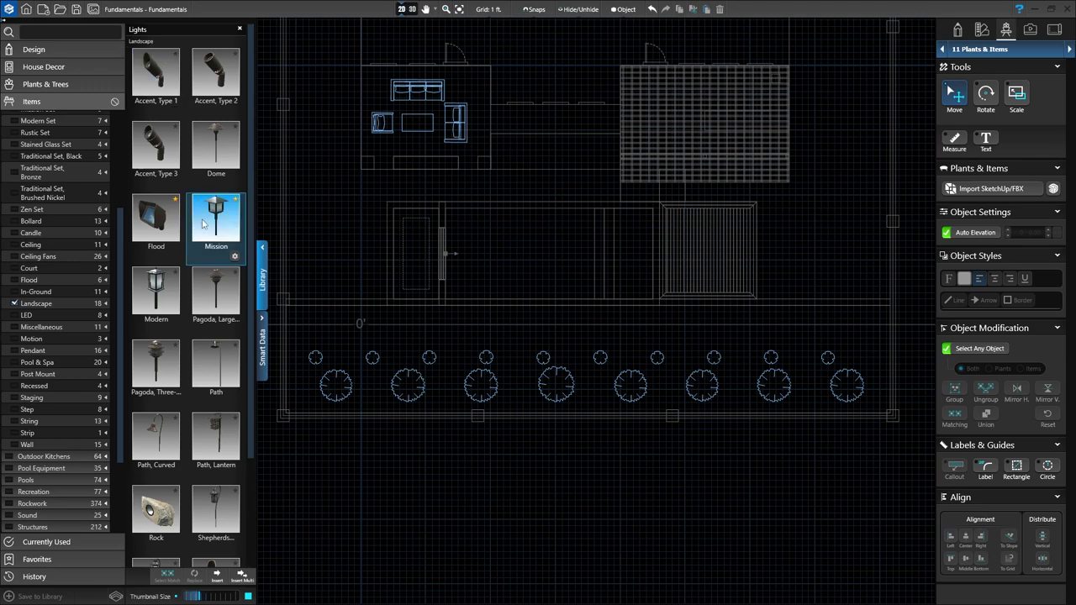
left_click(242, 578)
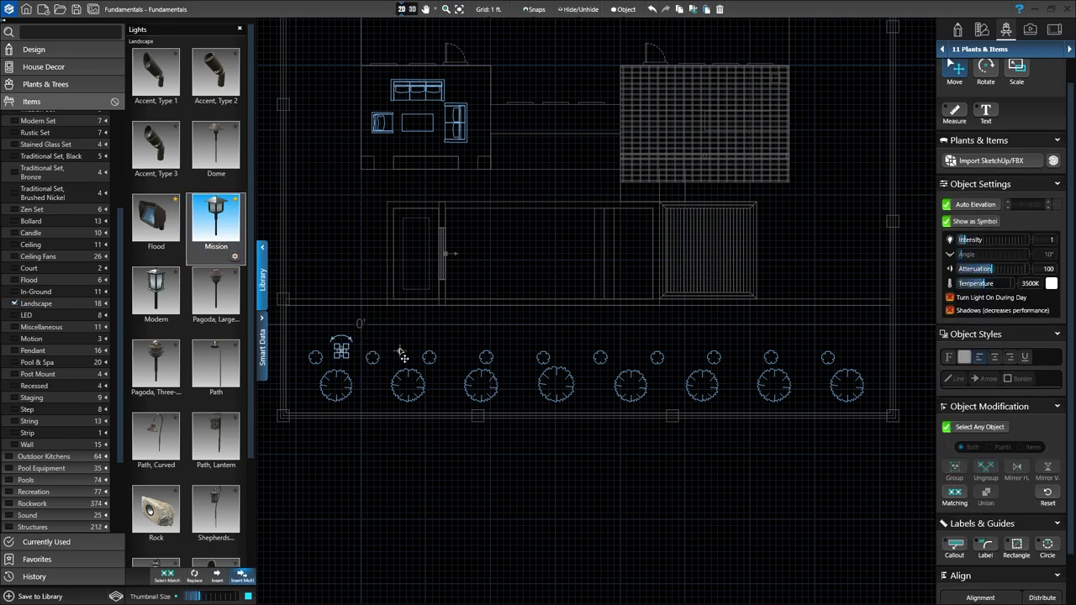
left_click(399, 348)
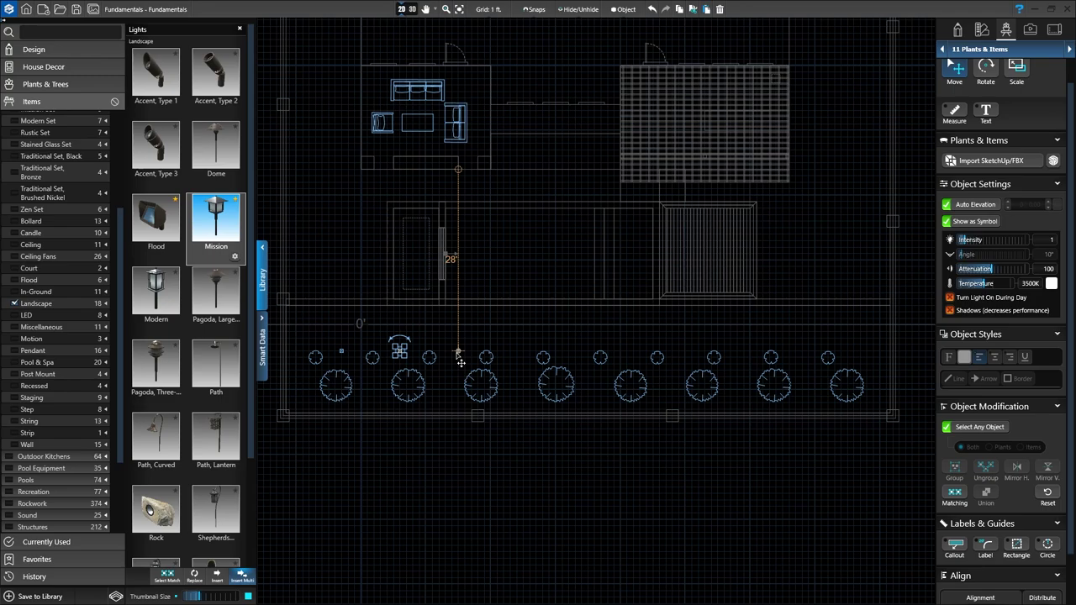
left_click(457, 350)
left_click(516, 351)
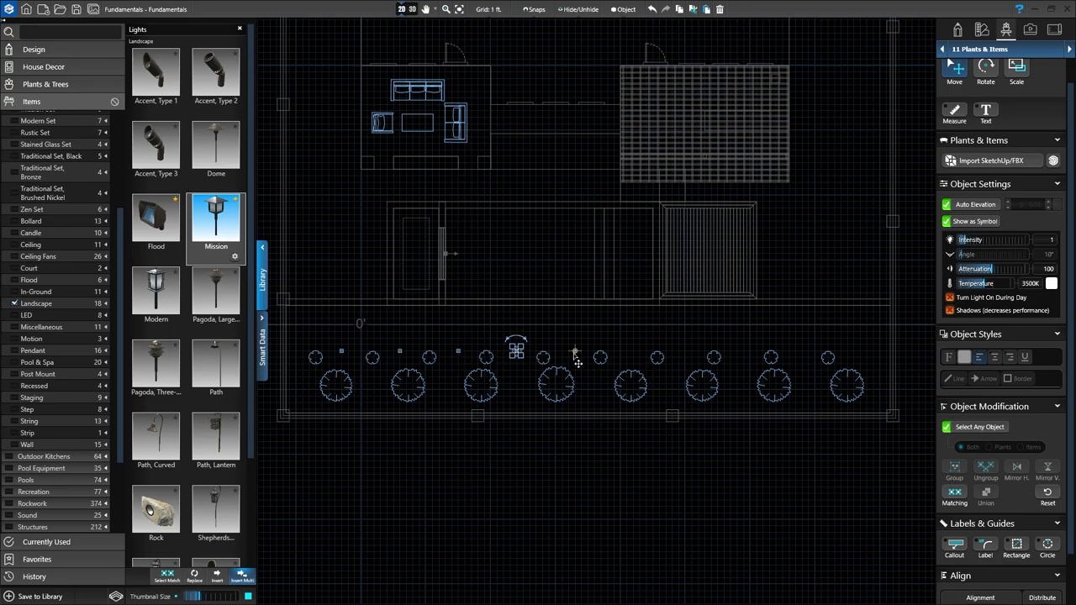
left_click(575, 350)
left_click(626, 351)
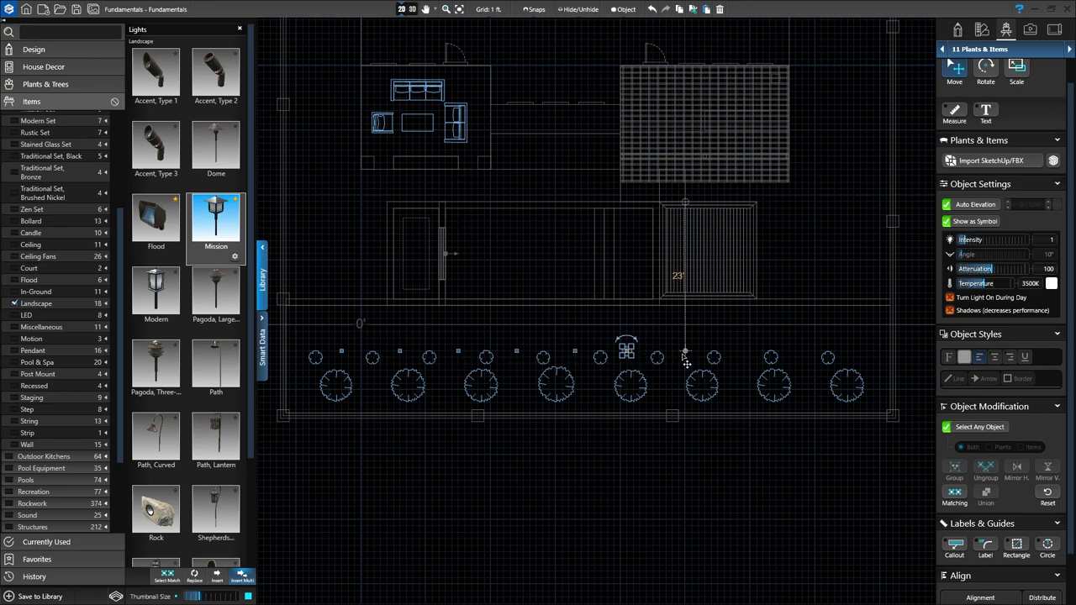
left_click(684, 350)
left_click(744, 357)
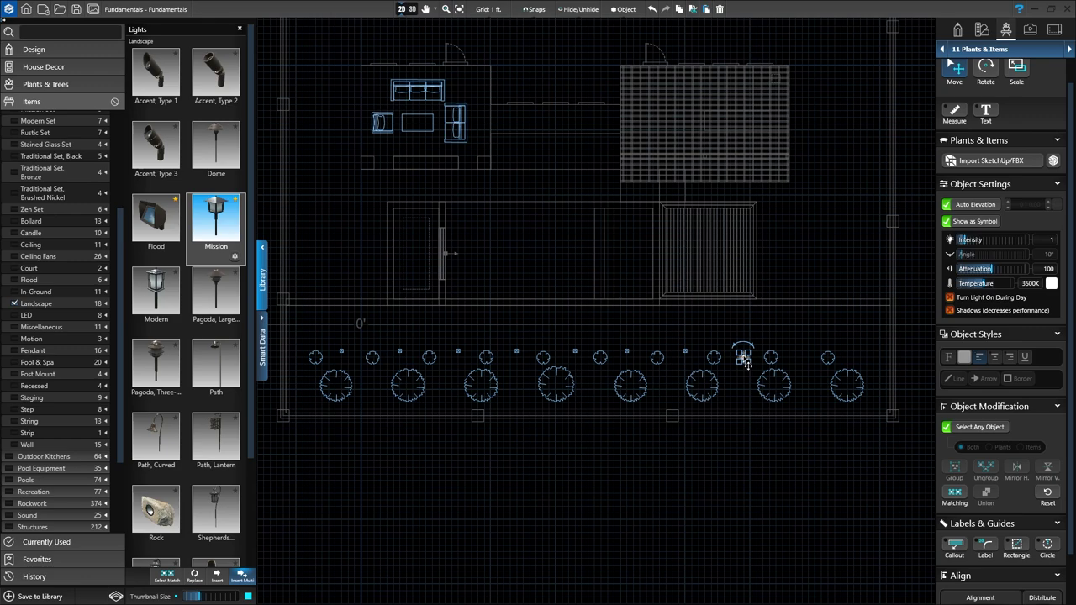
left_click(801, 357)
key("Escape")
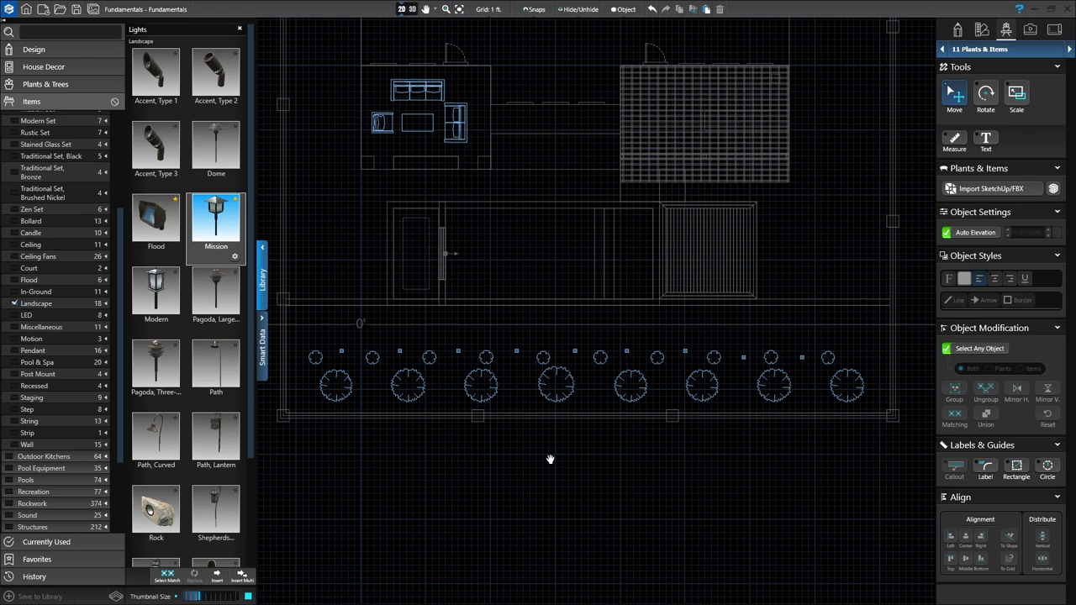
Step: Clear the Landscape lights filter and return to the start of the Items category list
middle_click_drag(549, 458, 591, 504)
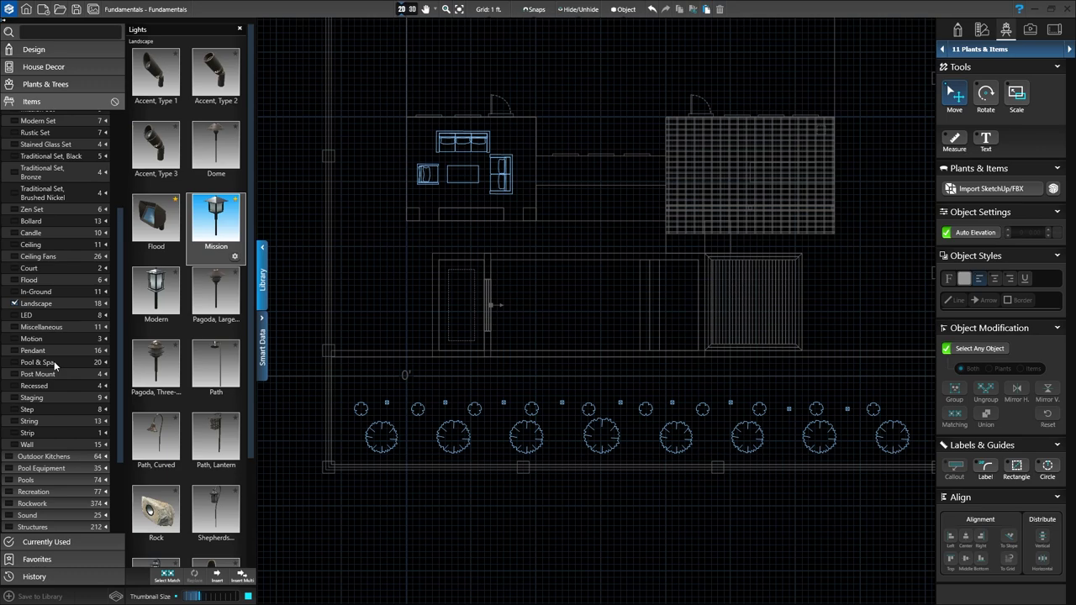
left_click(14, 304)
scroll(40, 311, "up", 3)
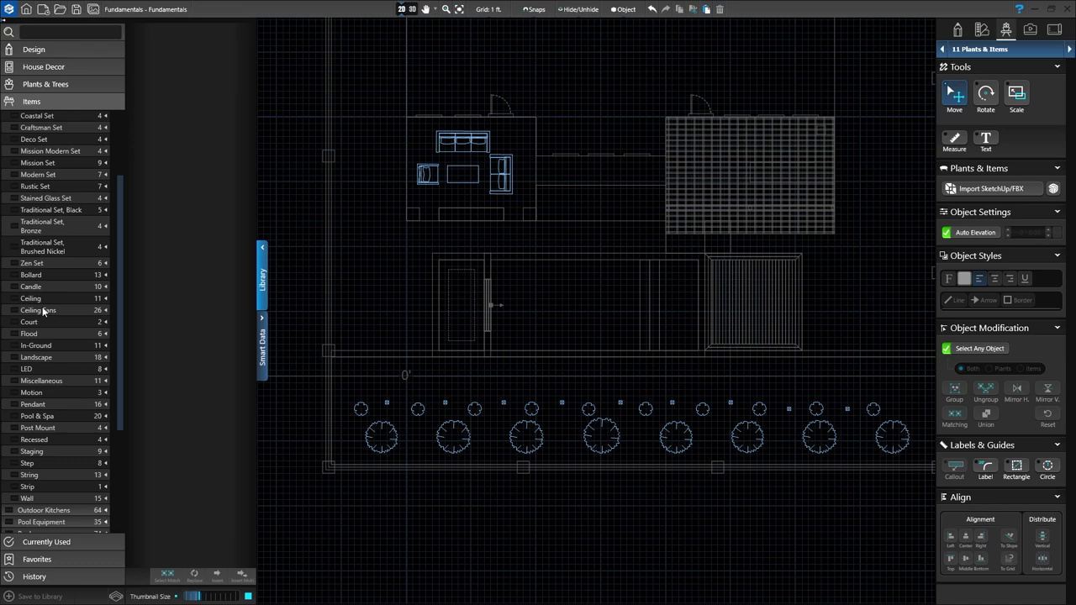
scroll(41, 314, "up", 1)
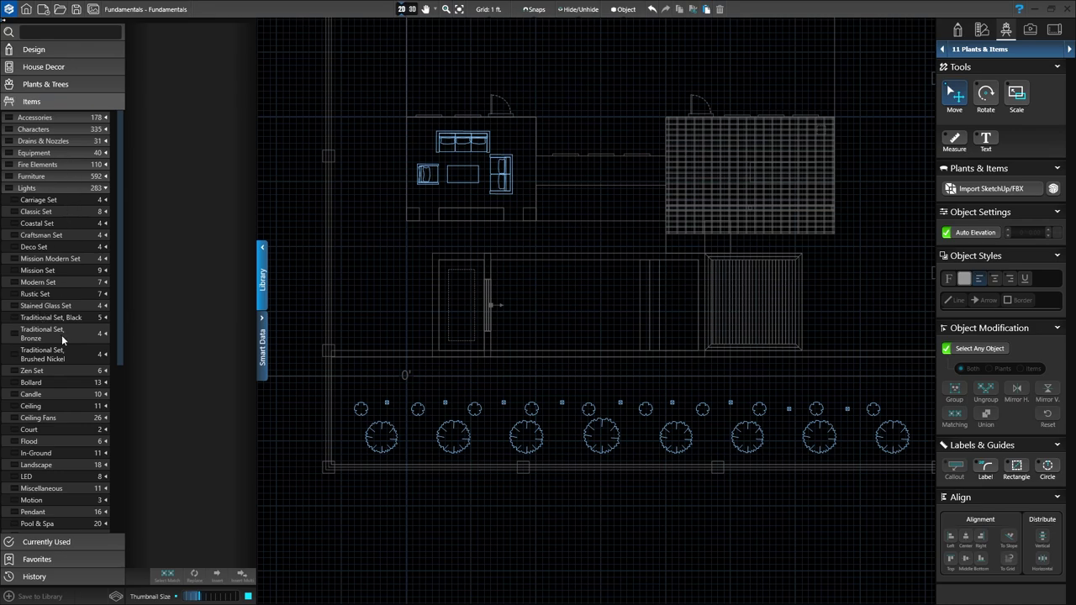
Step: Filter the Lights library to Pool & Spa and select the 1-1/2" Animated light
scroll(62, 335, "down", 4)
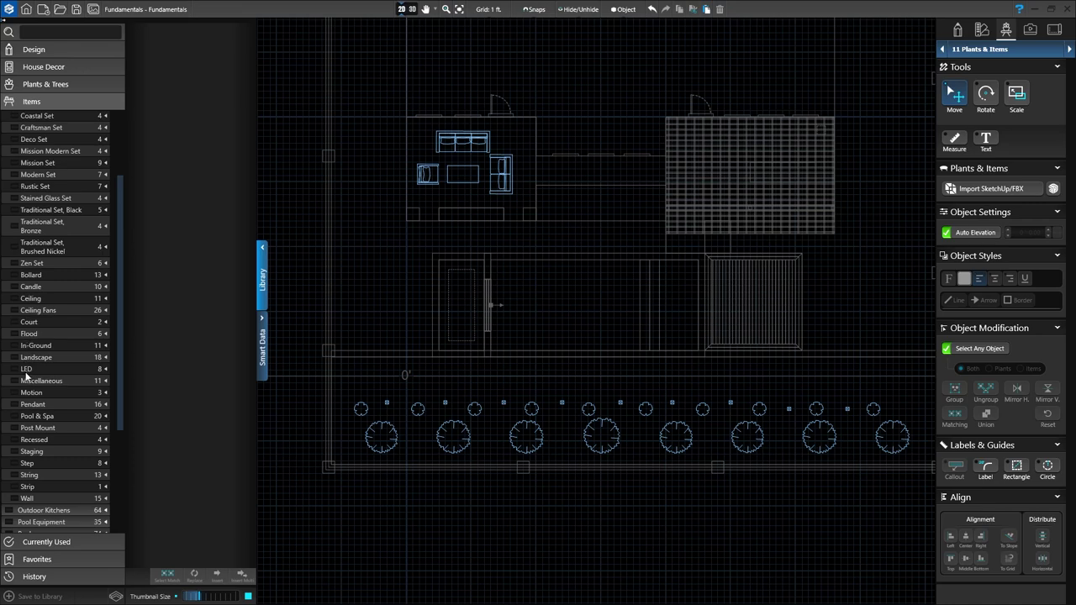
left_click(16, 420)
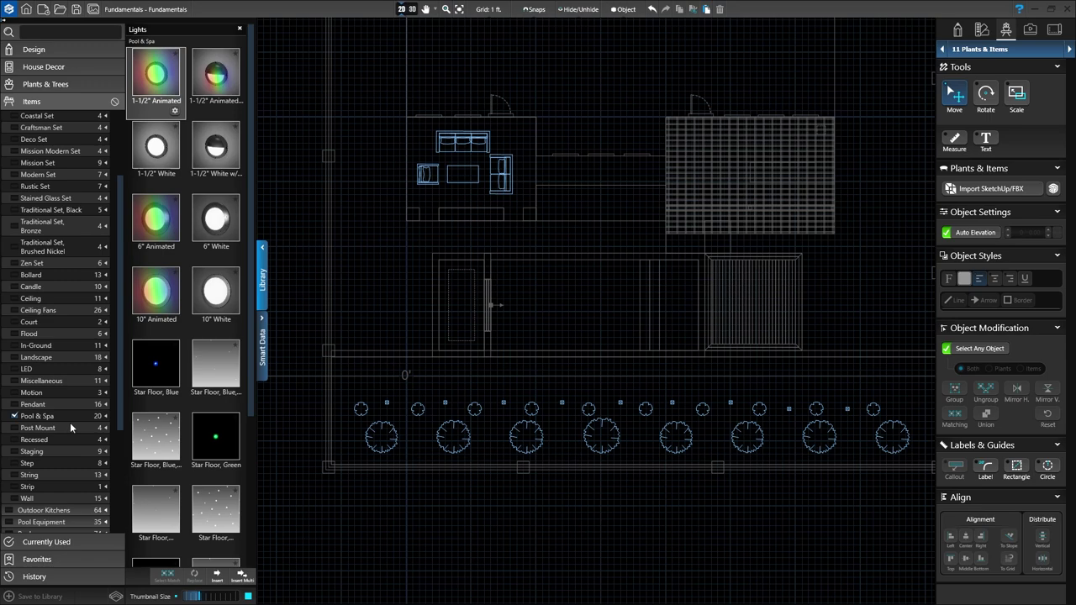
left_click(156, 77)
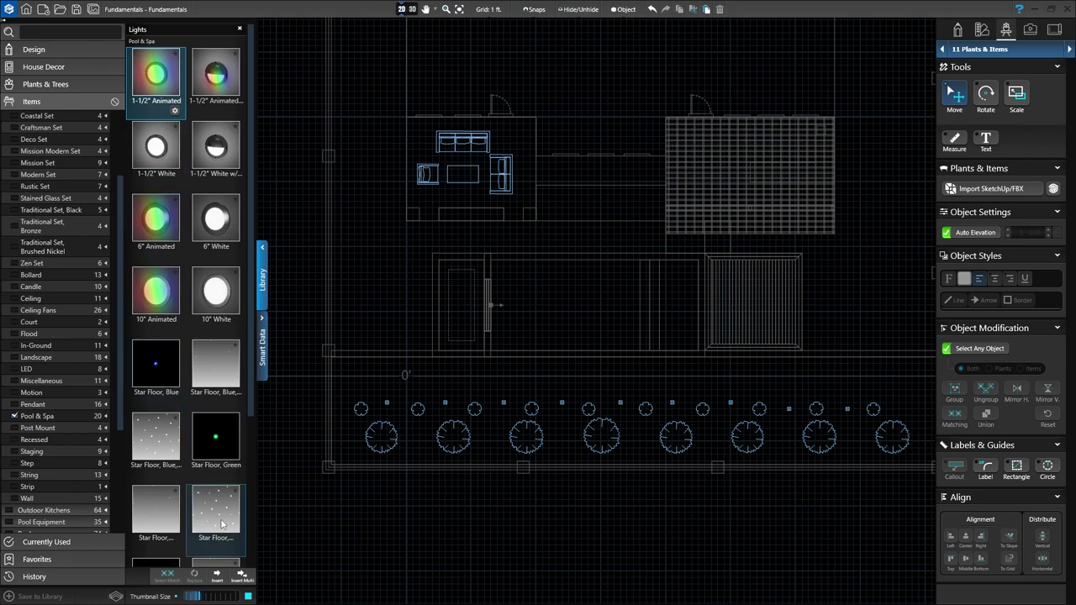
Step: Place a 1-1/2" Animated light on the pool wall beside the spa spillway and move it to the spillway's center
left_click(242, 577)
scroll(521, 302, "up", 3)
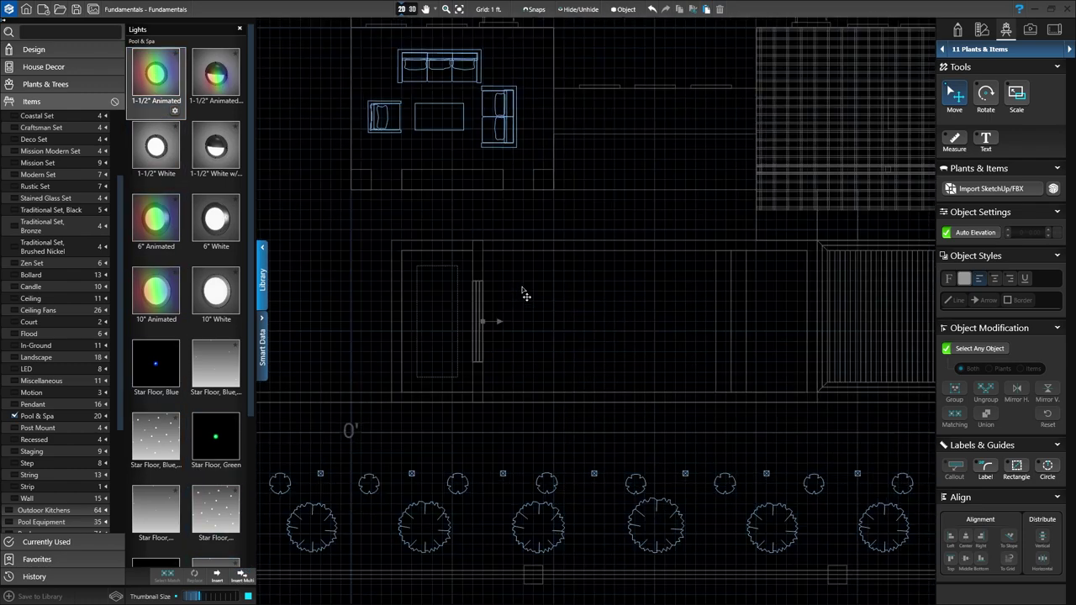
scroll(517, 349, "up", 2)
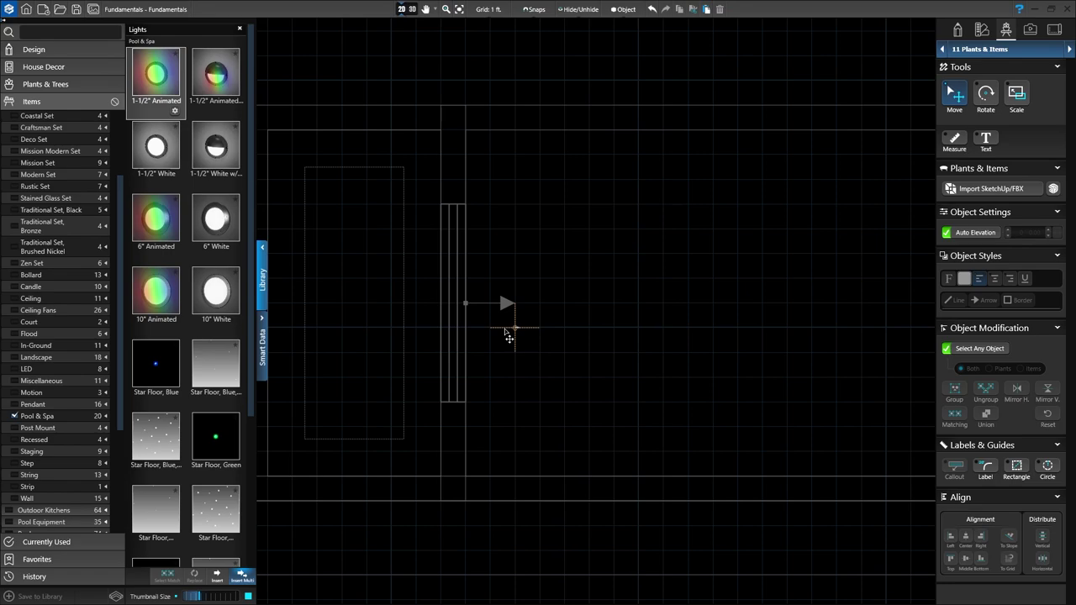
scroll(522, 334, "up", 3)
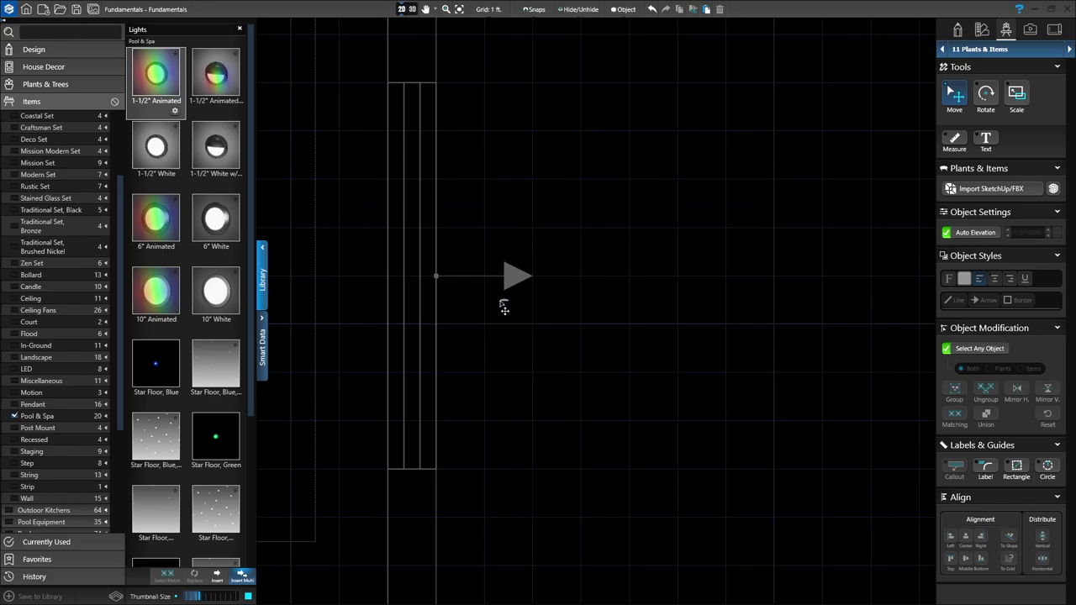
left_click(435, 302)
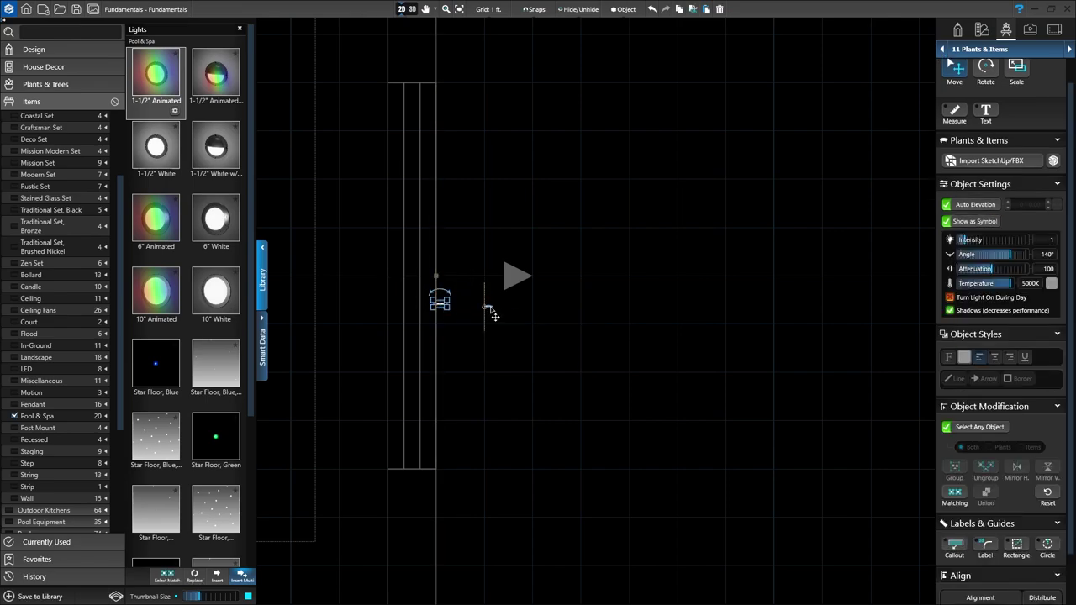
scroll(443, 306, "up", 3)
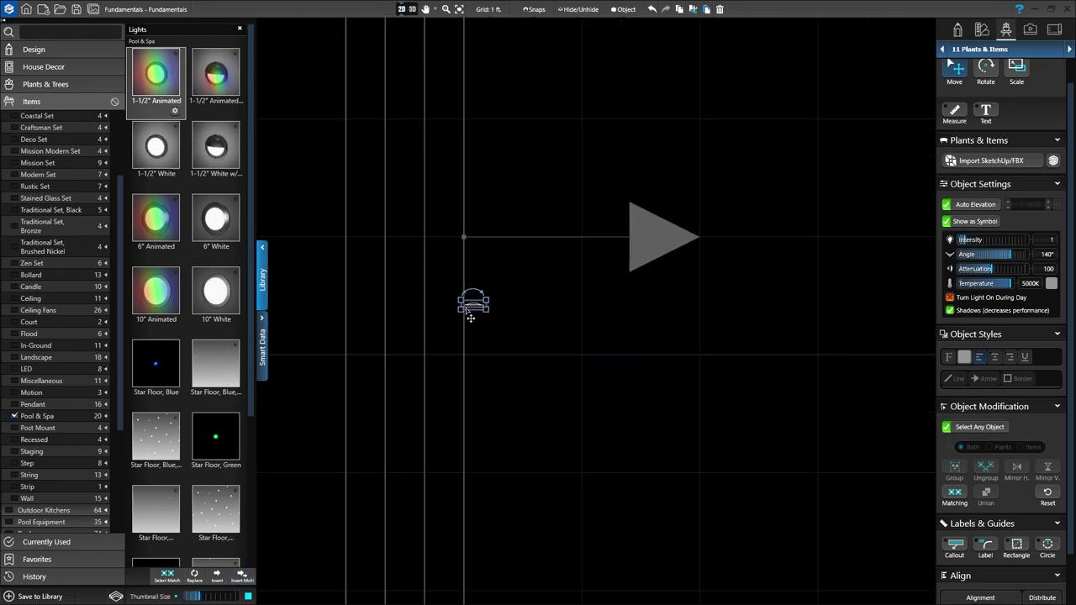
left_click_drag(471, 317, 476, 245)
Step: Insert another 1-1/2" Animated light at the middle of the pool's step edge, opposite the spillway, and finish inserting
scroll(490, 322, "down", 3)
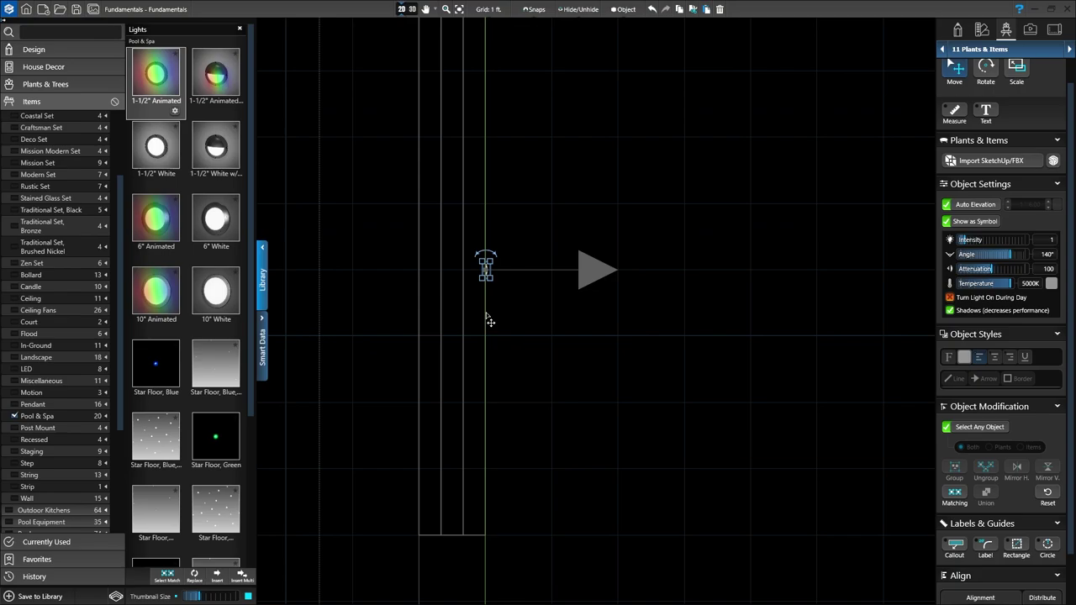
scroll(540, 334, "down", 2)
middle_click_drag(593, 344, 479, 304)
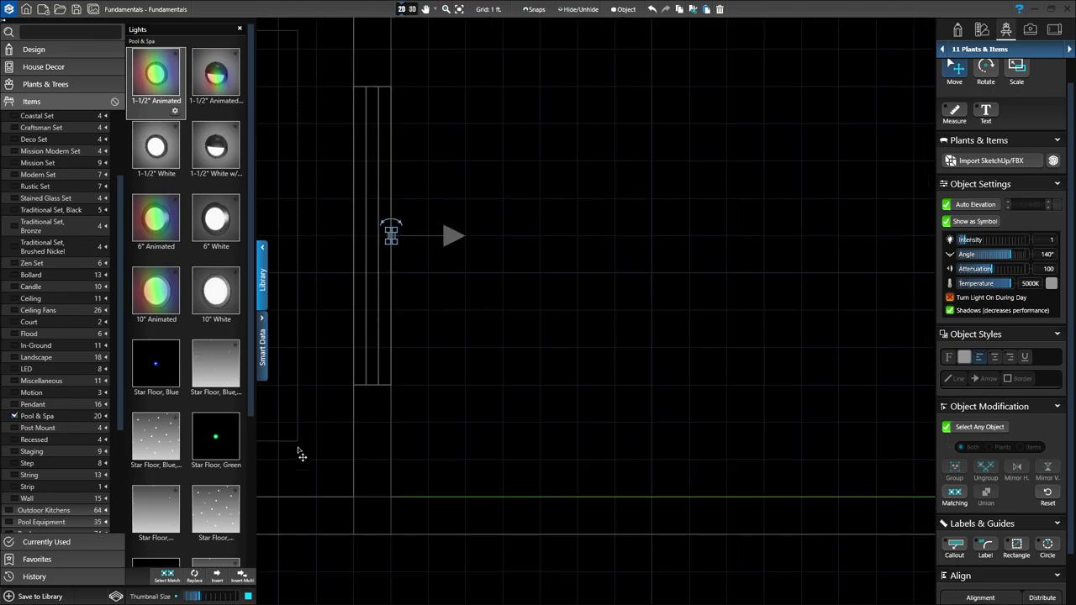
left_click(241, 577)
scroll(638, 358, "down", 2)
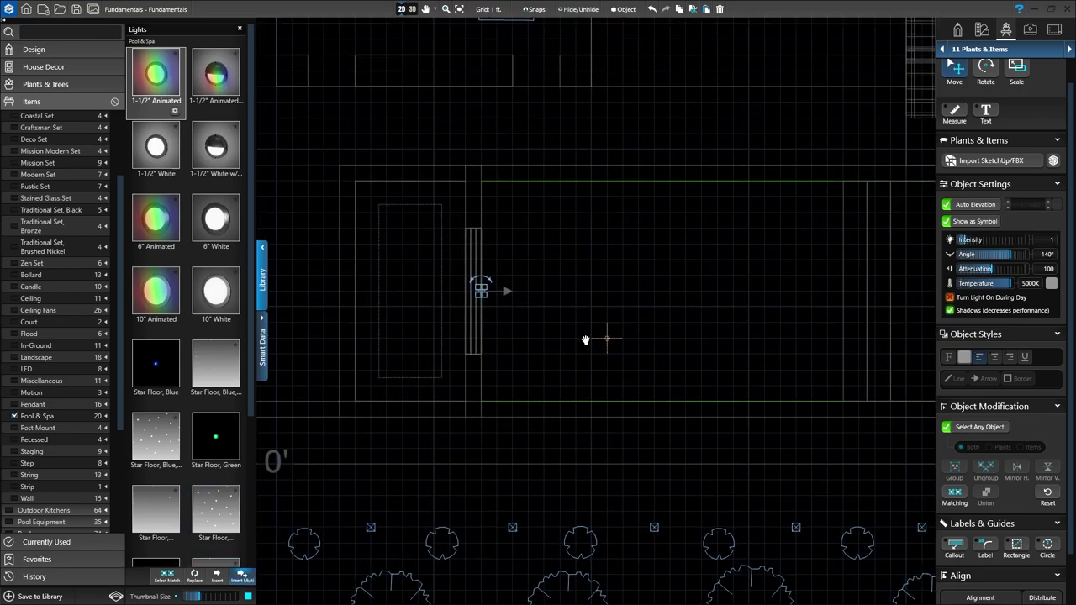
middle_click_drag(585, 340, 395, 332)
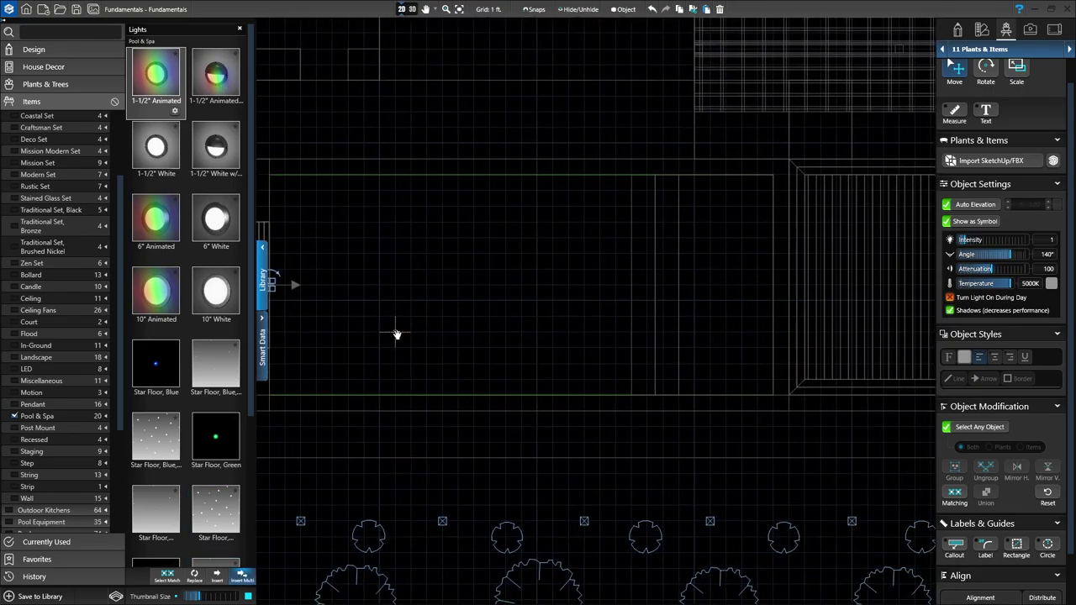
left_click(630, 284)
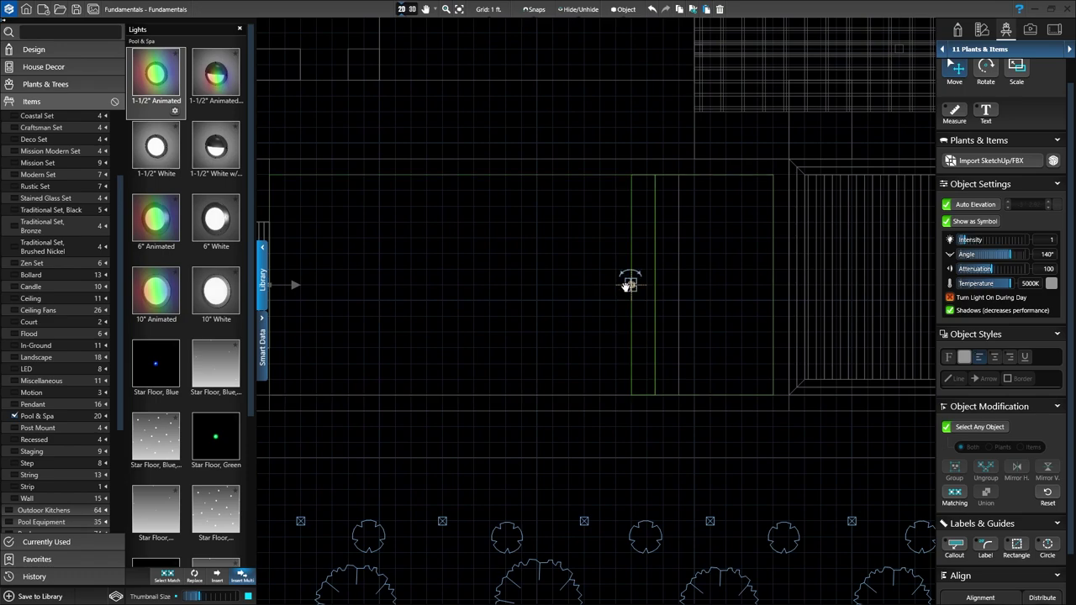
key("Escape")
Step: Insert two 1-1/2" Animated lights in the spa, one near the midpoint of each short edge of the inner floor outline
middle_click_drag(523, 329, 597, 328)
middle_click_drag(322, 305, 558, 316)
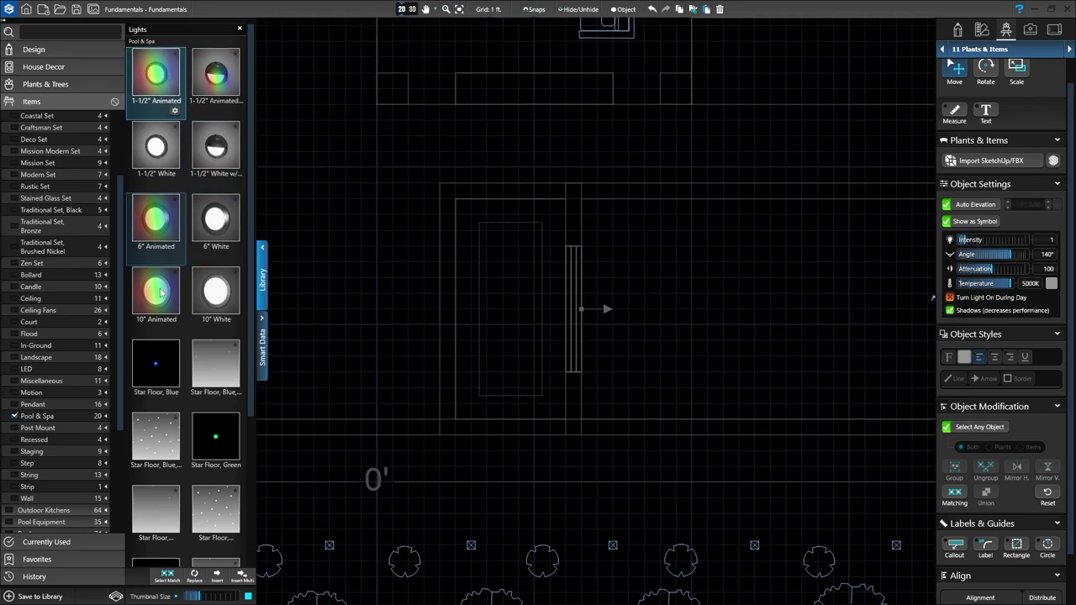
left_click(242, 578)
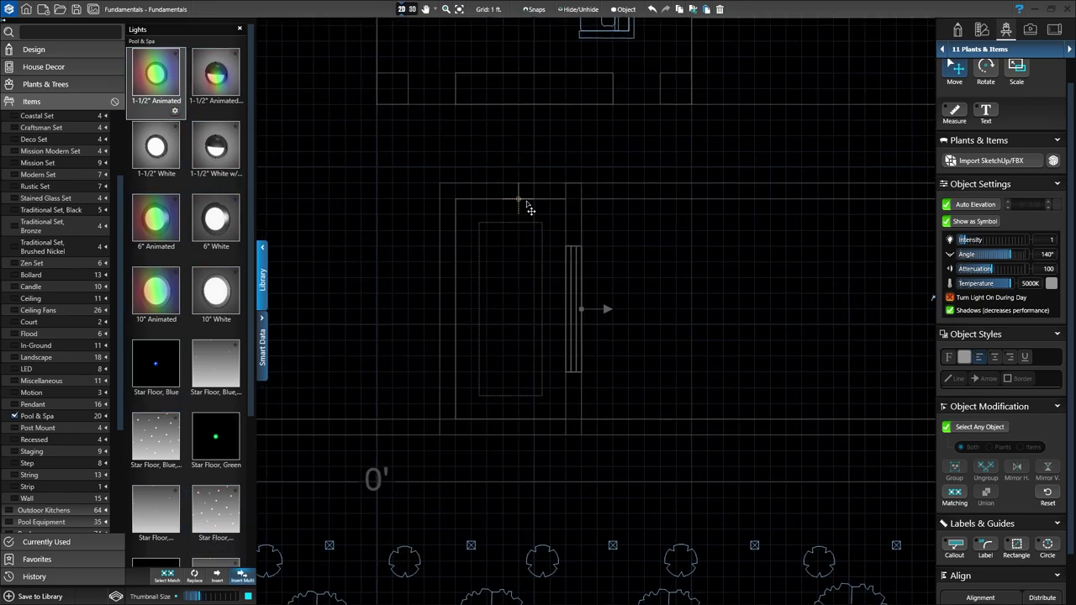
scroll(530, 209, "up", 5)
left_click(479, 222)
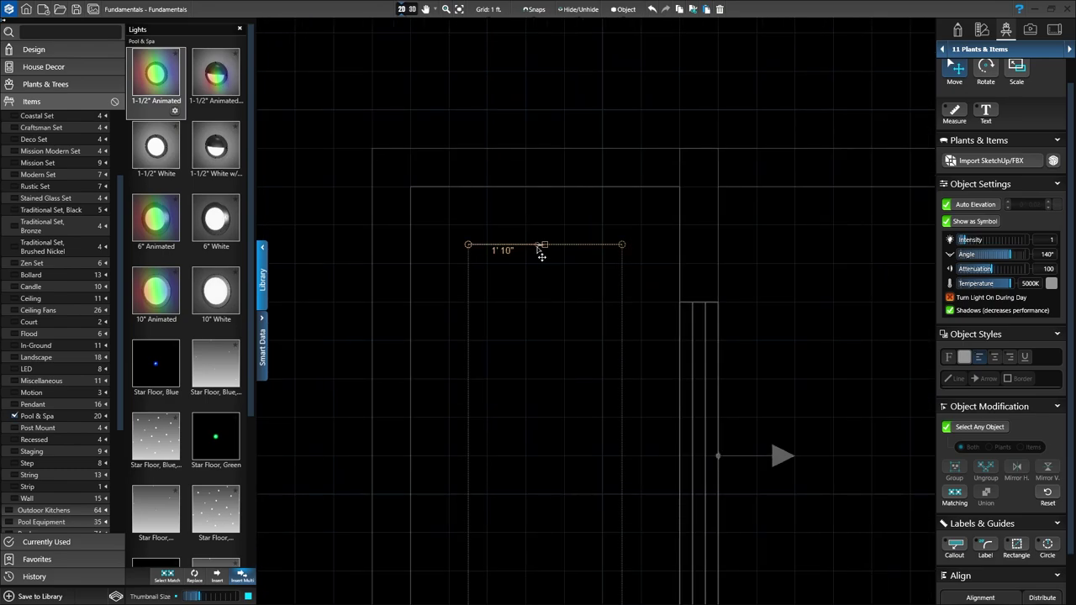
left_click(538, 249)
middle_click_drag(497, 446, 530, 230)
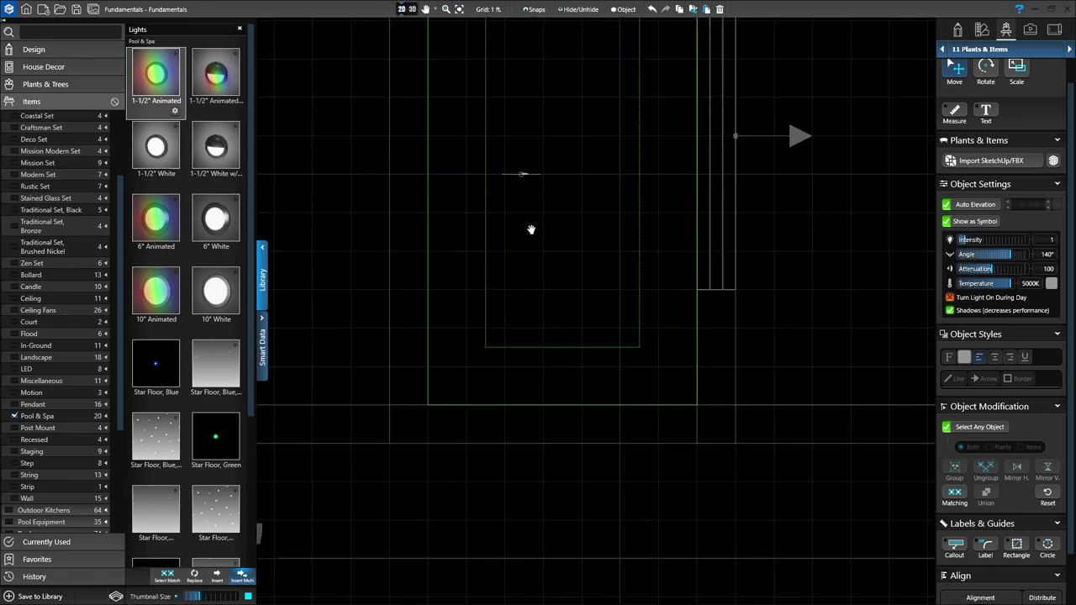
left_click(562, 346)
Step: Move the spa light on the planting-bed side slightly left along its floor edge
scroll(636, 375, "down", 4)
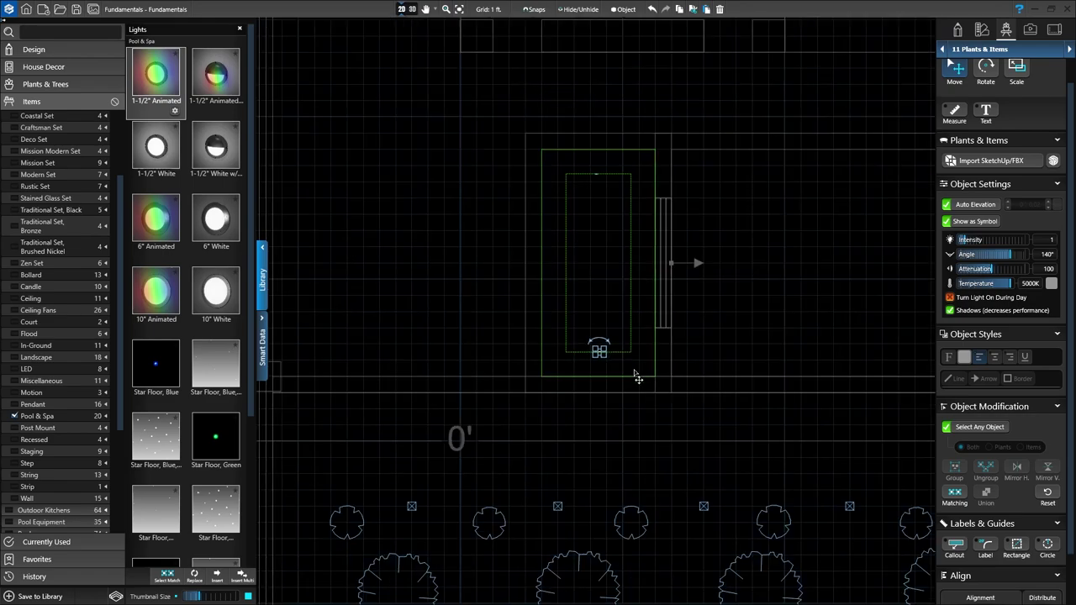
scroll(588, 341, "up", 5)
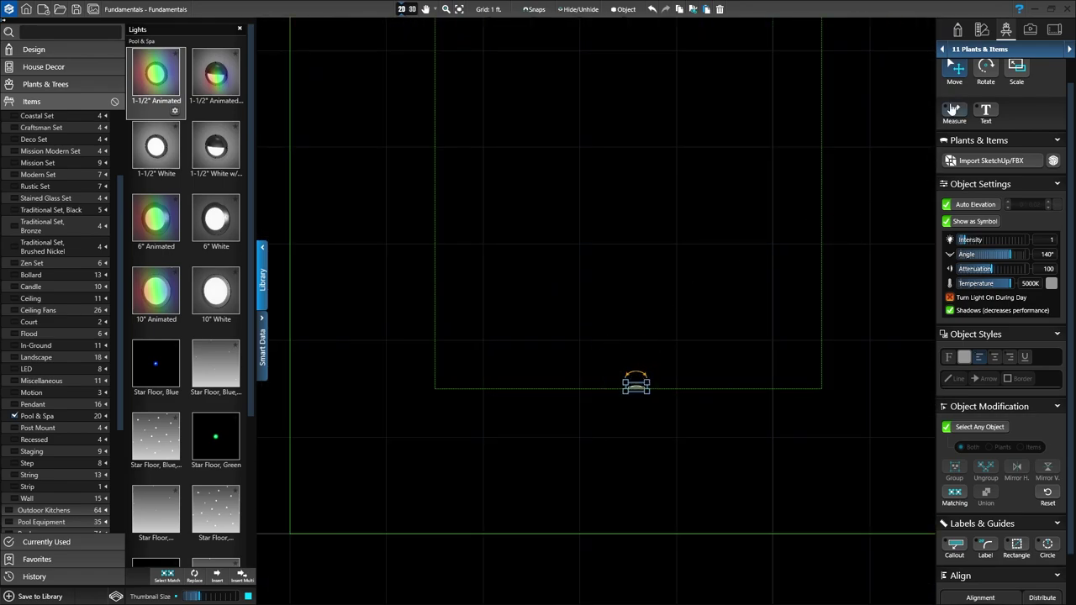
left_click(956, 74)
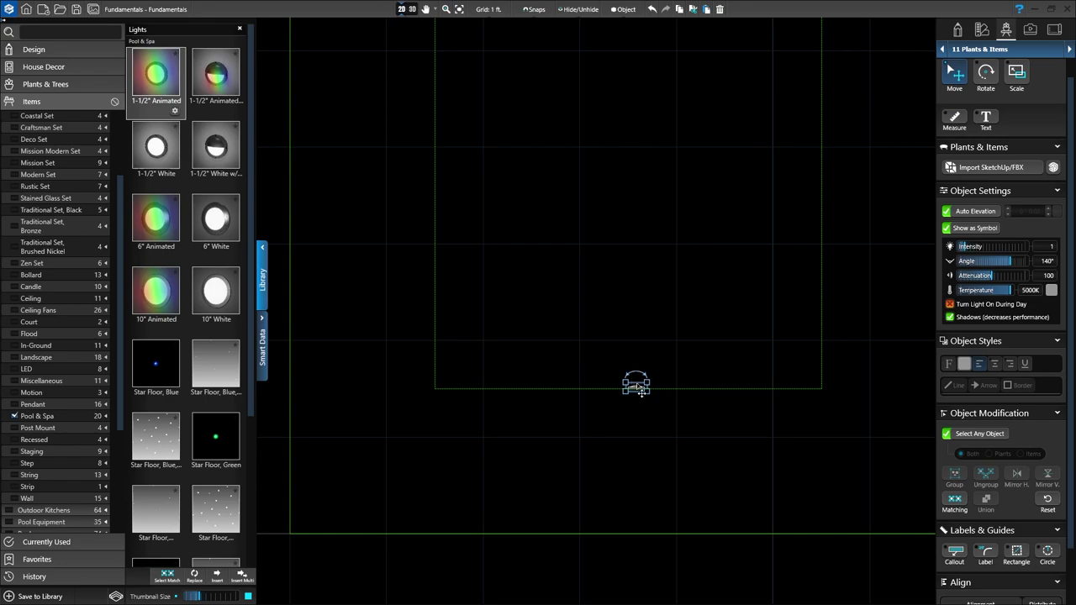
left_click_drag(640, 391, 602, 388)
Step: Move the spa light on the house side slightly right to the center of its floor edge, then deselect it
middle_click_drag(622, 296, 563, 456)
middle_click_drag(571, 92, 540, 528)
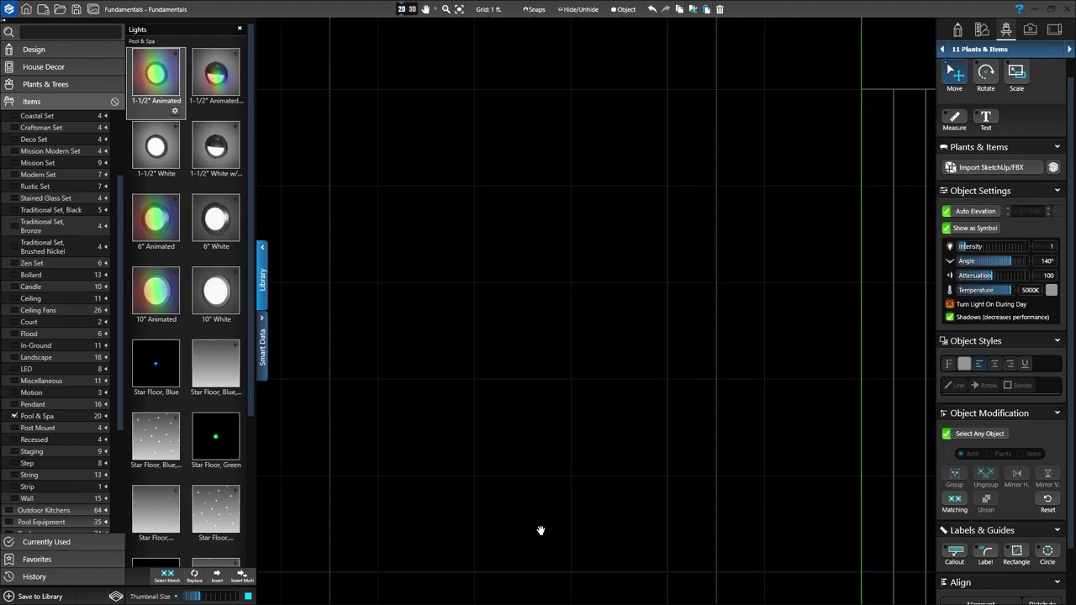
middle_click_drag(450, 38, 501, 283)
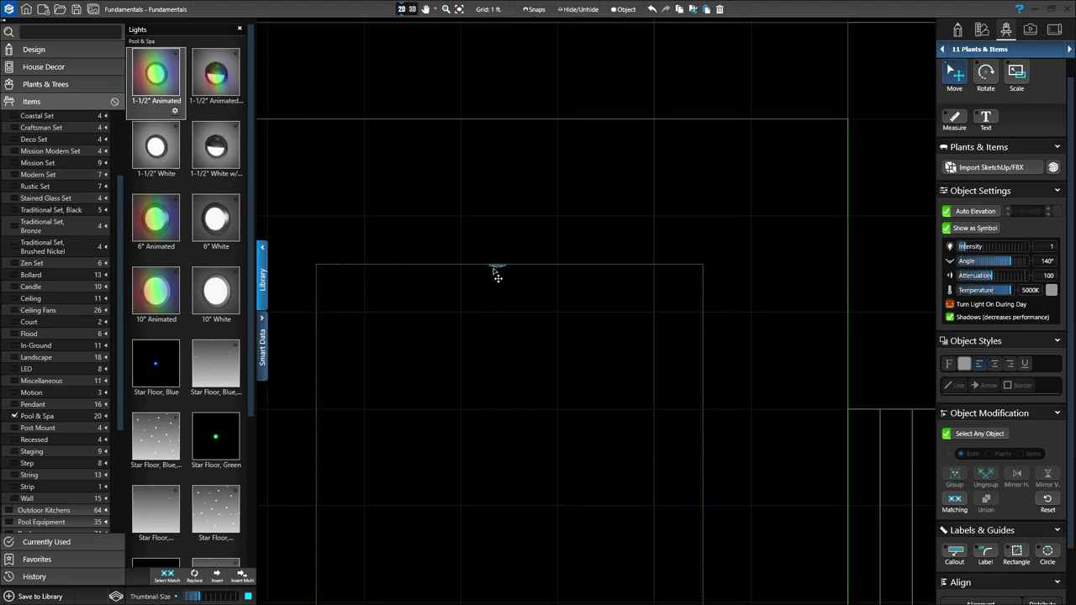
left_click_drag(496, 276, 512, 276)
scroll(477, 323, "down", 5)
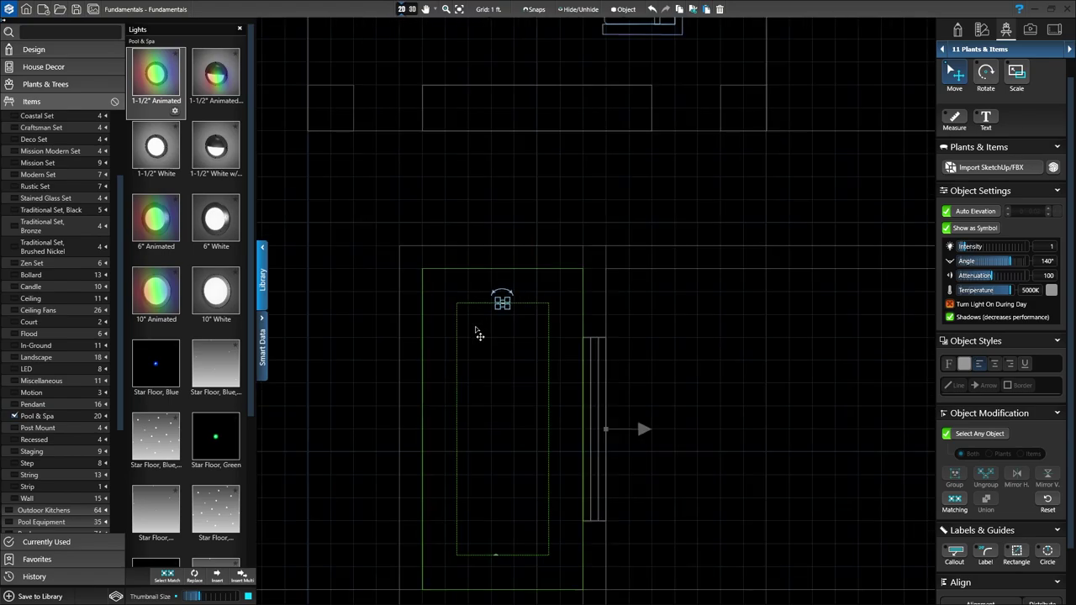
left_click(439, 353)
Step: Switch to 3D and examine the pool, spa and landscape lighting from several angles with the scene at night
scroll(516, 377, "down", 2)
middle_click_drag(516, 377, 440, 277)
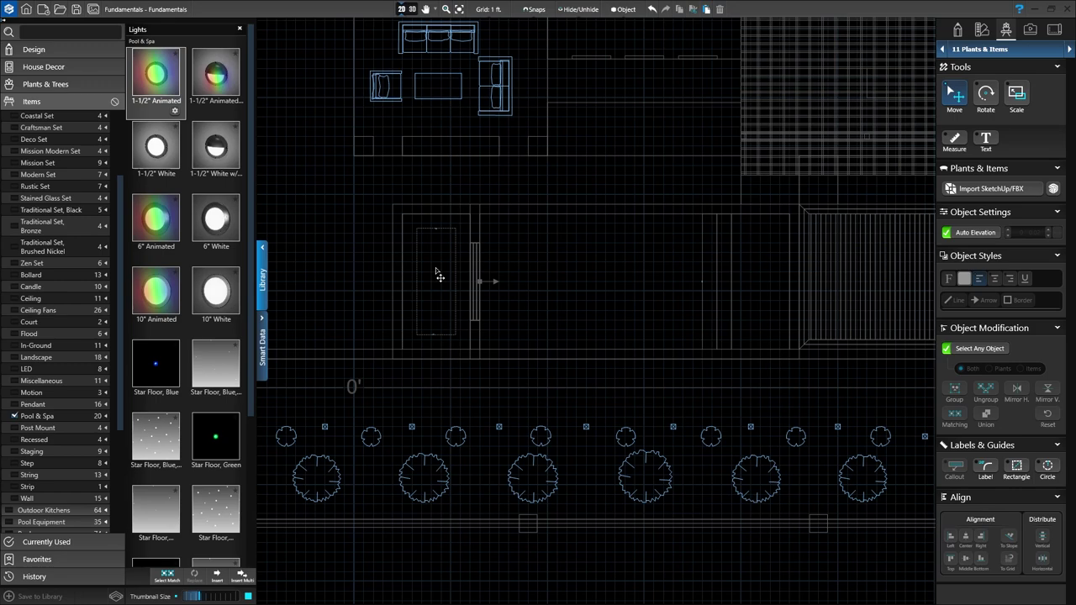
left_click(412, 9)
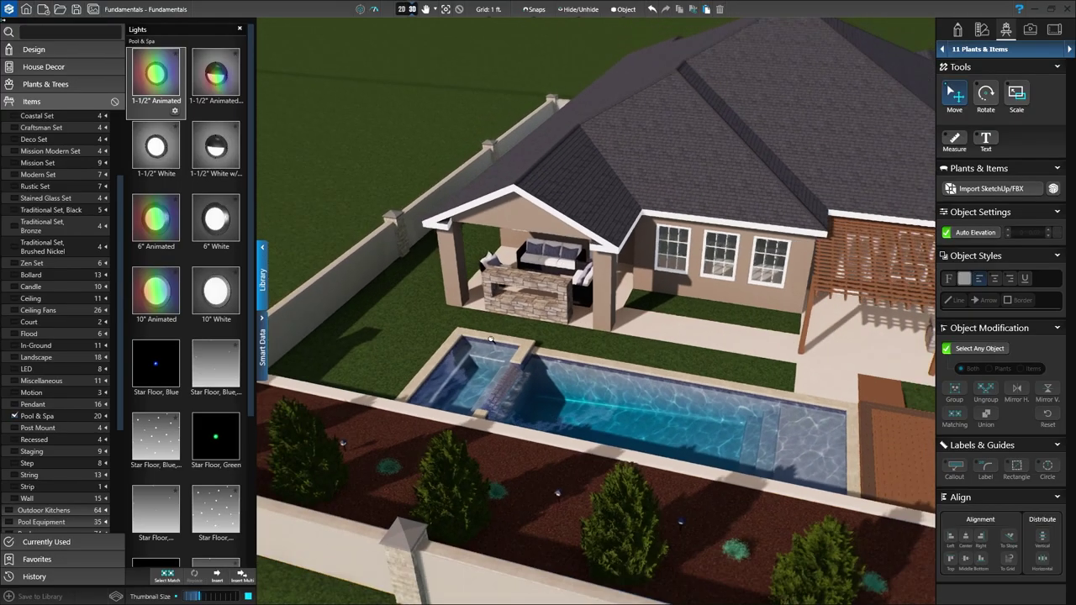
left_click_drag(739, 319, 543, 330)
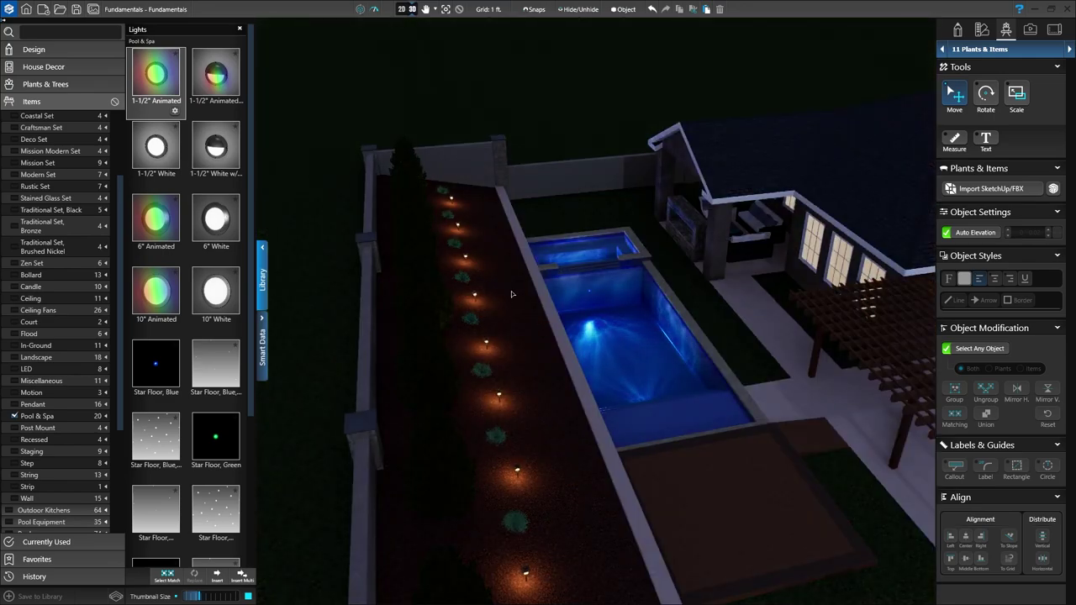
left_click_drag(489, 270, 682, 269)
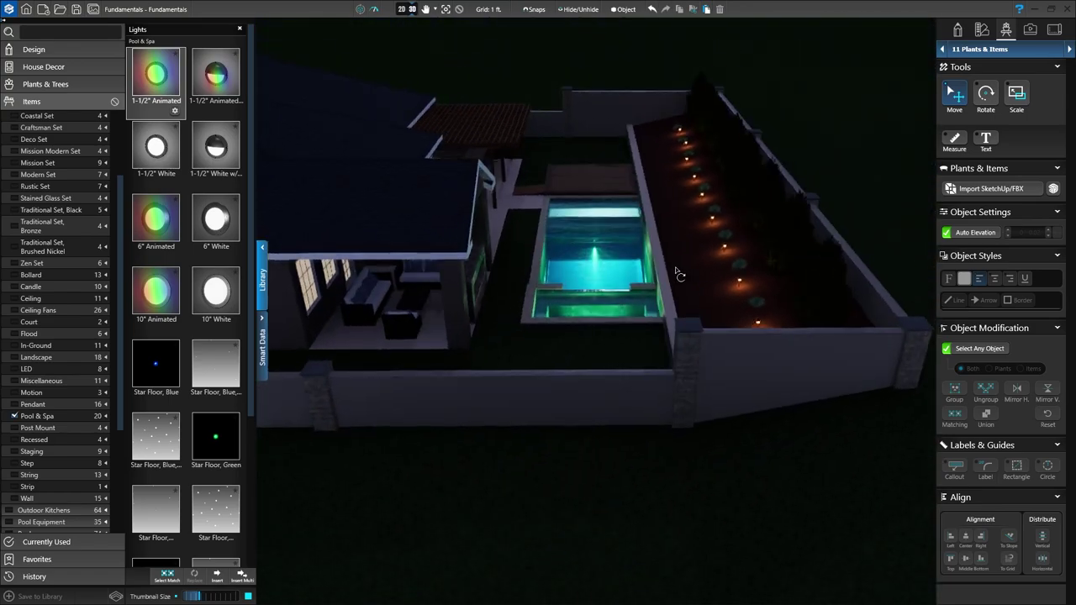
scroll(625, 331, "up", 6)
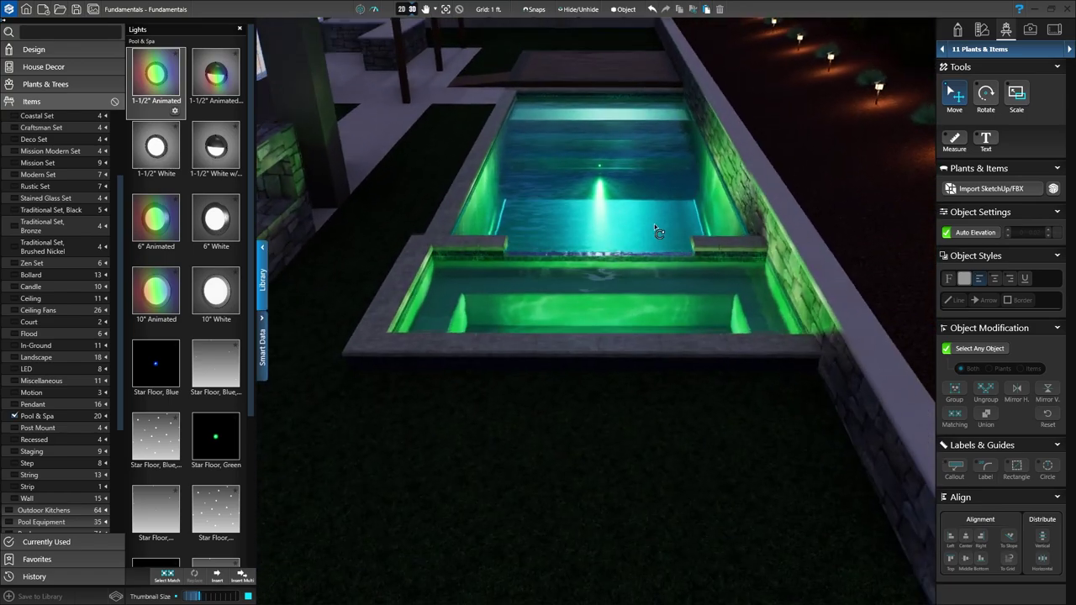
left_click_drag(647, 246, 441, 312)
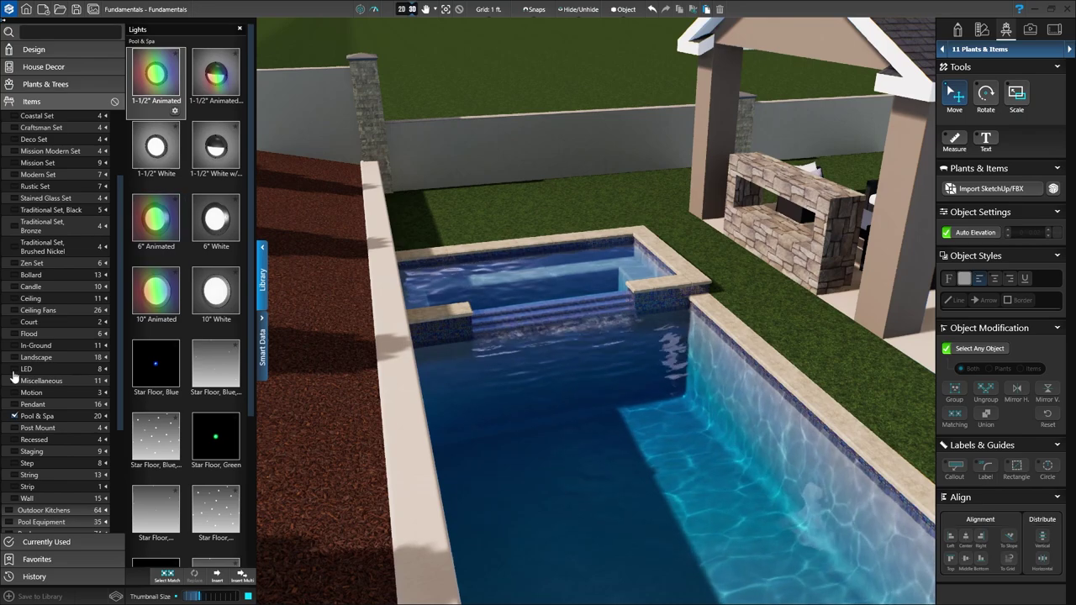
Step: Clear the Pool & Spa filter and collapse the Lights category
left_click(13, 416)
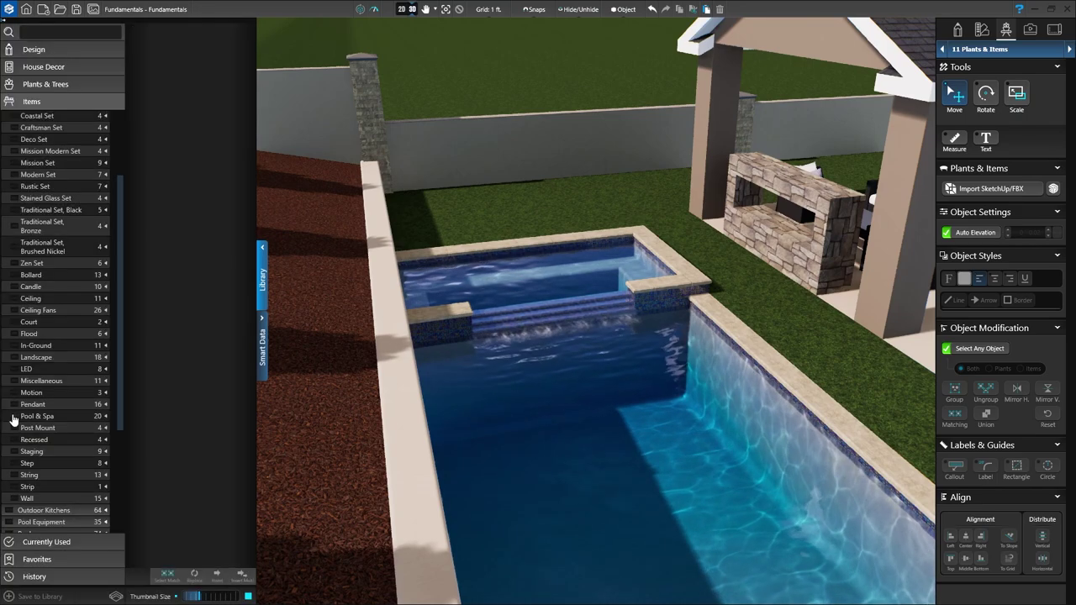
scroll(76, 304, "up", 3)
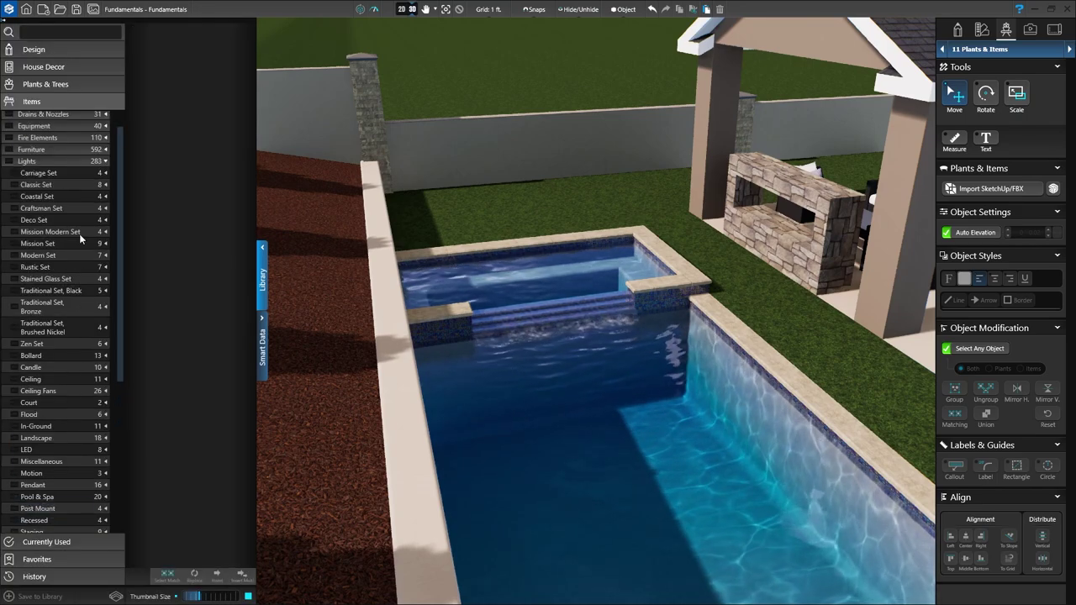
left_click(106, 161)
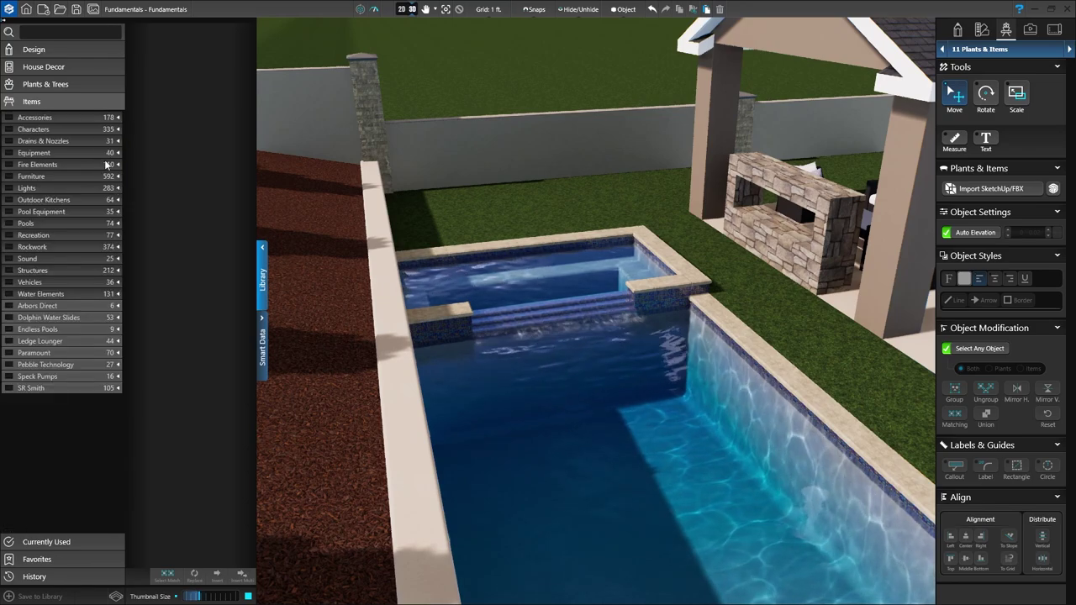
Step: Return to the 2D plan and frame the pool, patio and pergola area
left_click(401, 10)
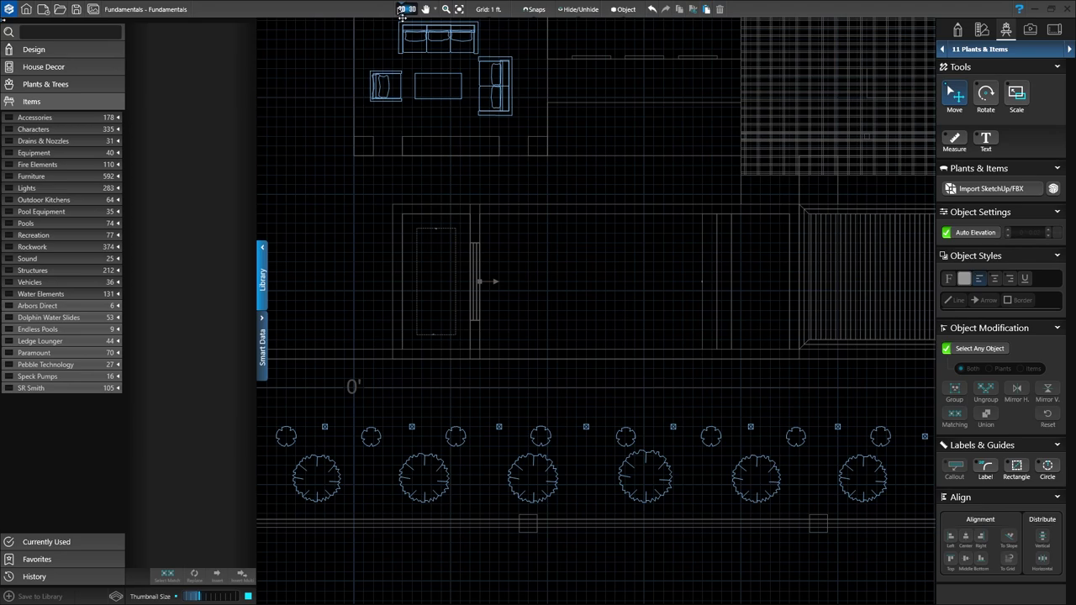
scroll(583, 372, "down", 3)
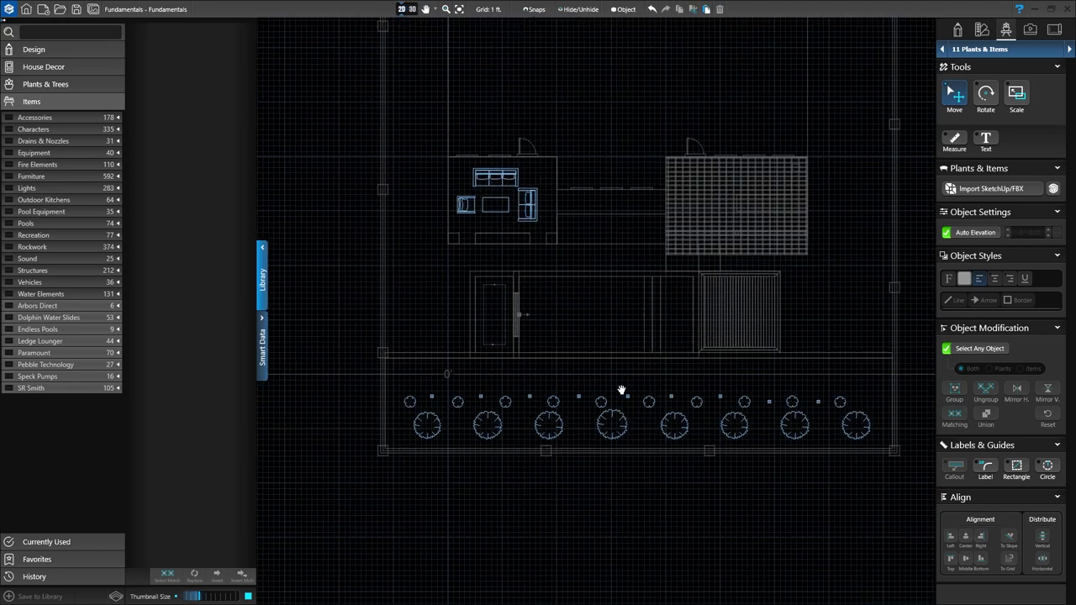
middle_click_drag(622, 389, 500, 438)
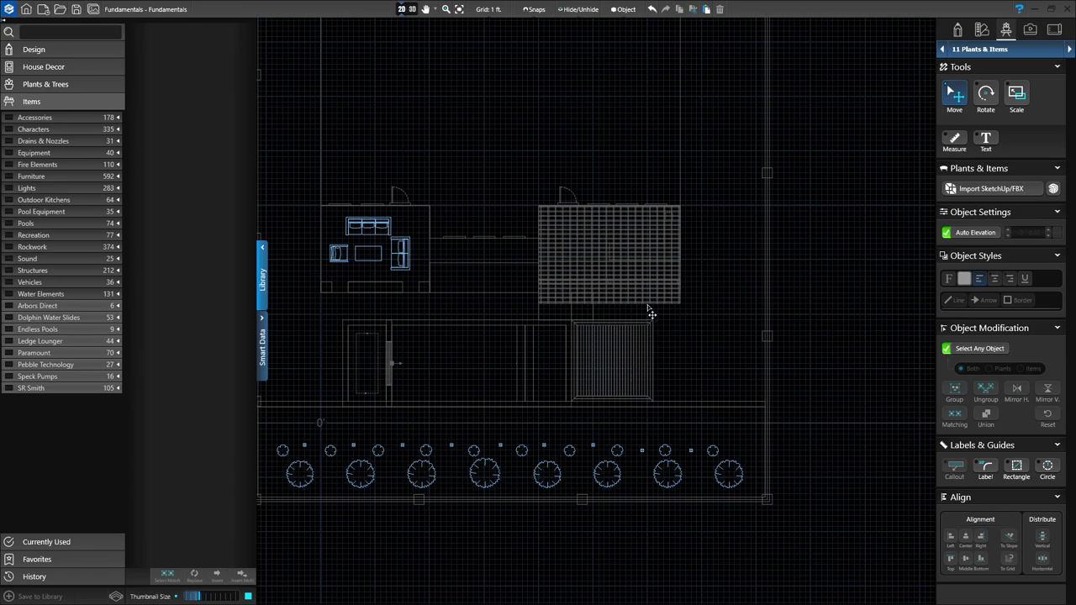
Step: Display pergolas in the 2D plan as Solid outlines so the kitchen beneath the pergola is unobstructed, then deselect the pergola
scroll(649, 310, "up", 2)
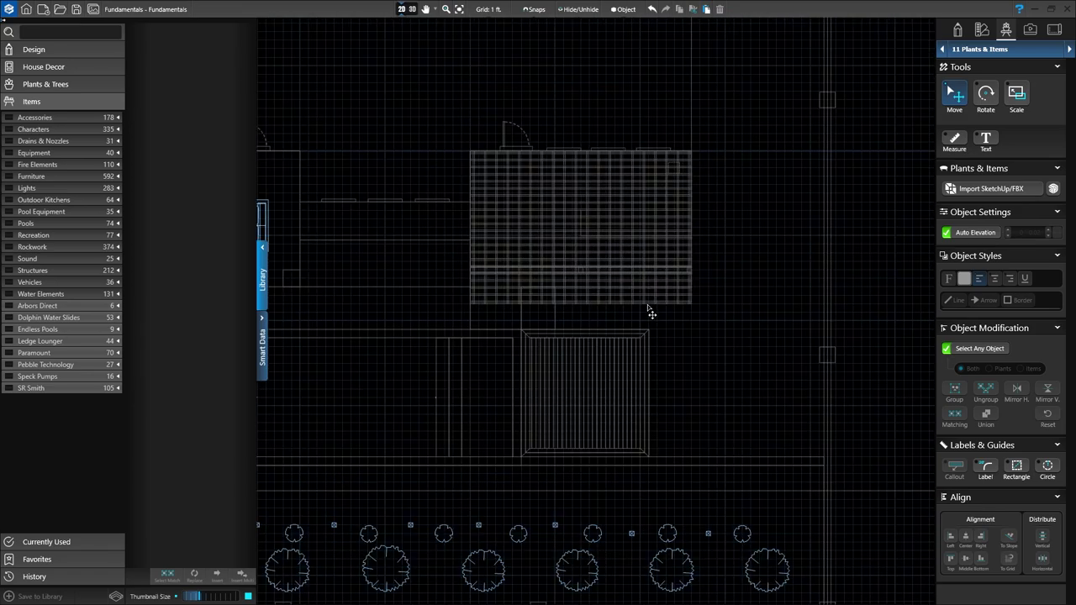
scroll(672, 344, "up", 2)
middle_click_drag(692, 344, 752, 431)
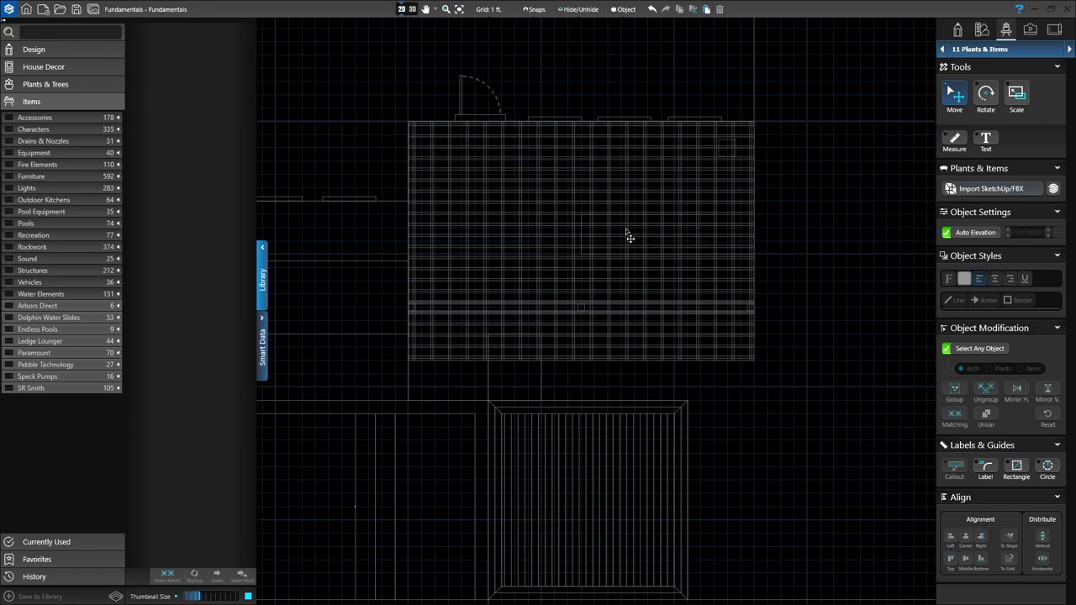
left_click(600, 362)
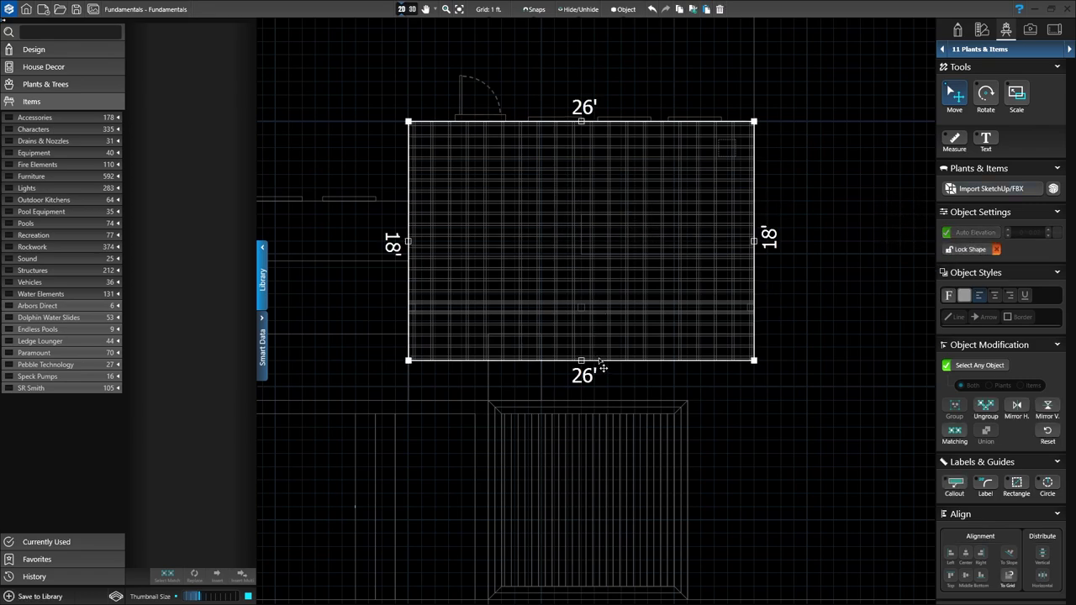
left_click(583, 10)
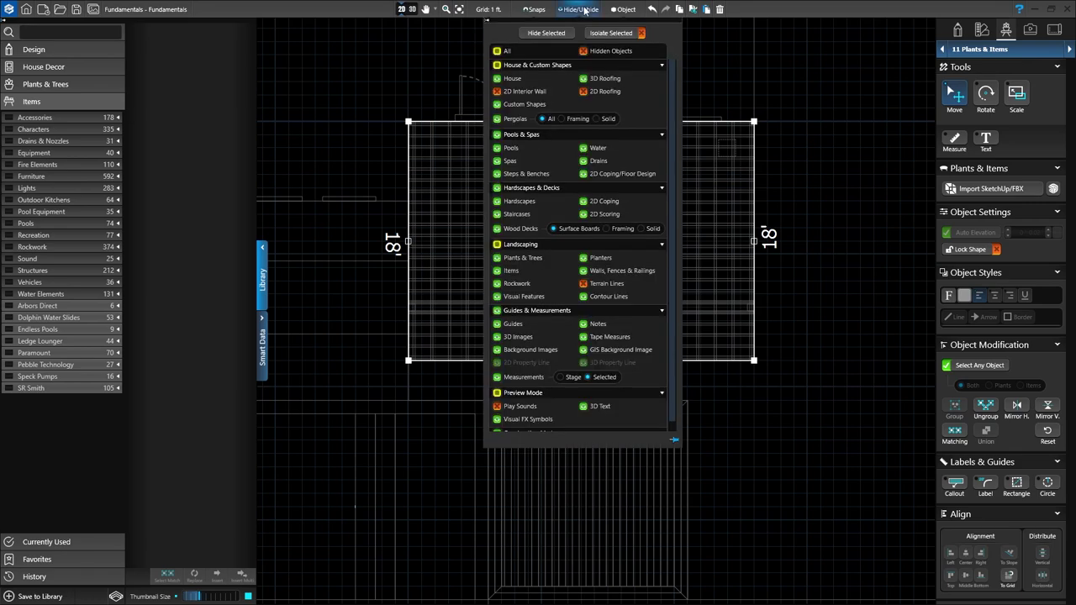
left_click(547, 33)
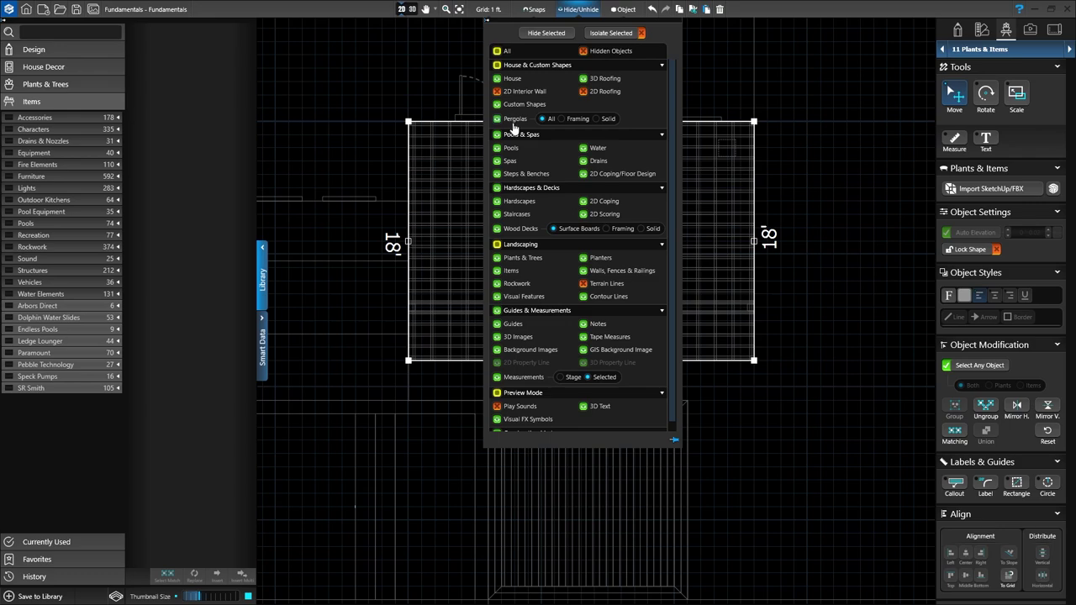
left_click(596, 119)
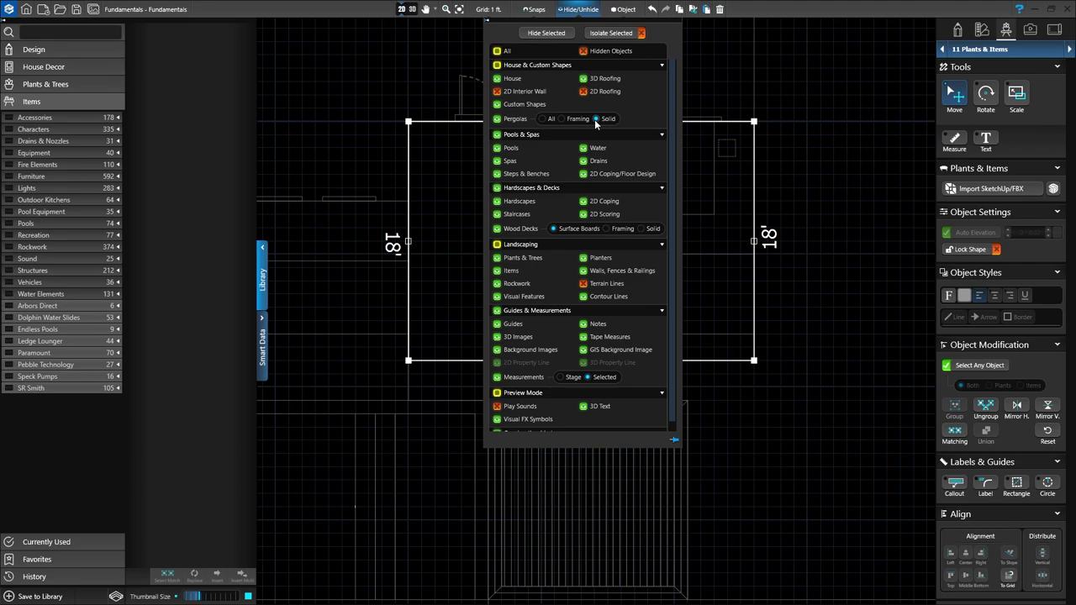
left_click(832, 134)
left_click(811, 235)
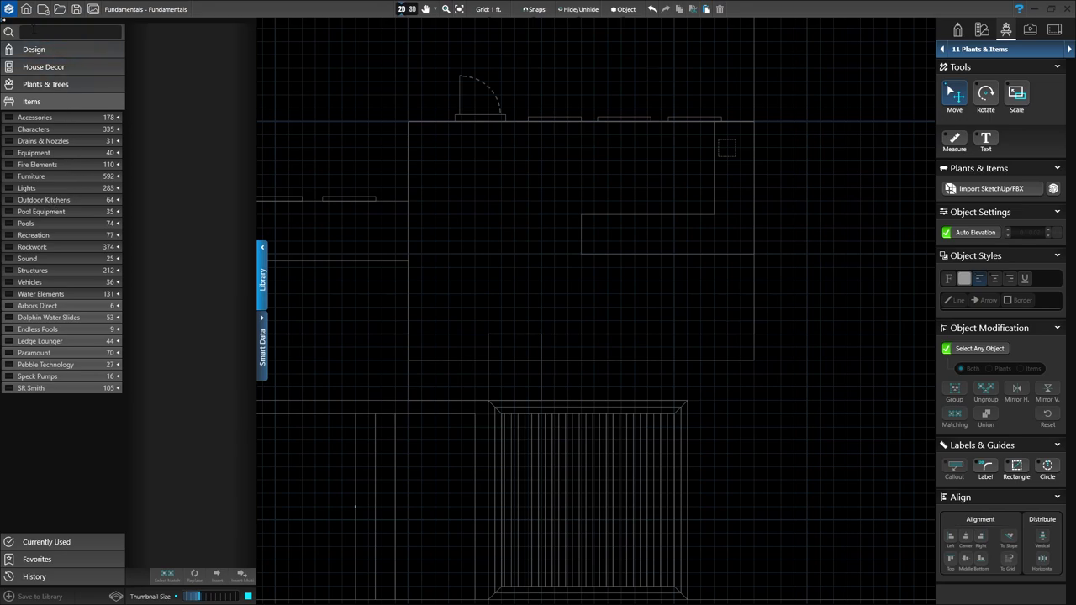
Step: Search the library for "sink" and open the Outdoor Kitchens > Equipment > Sink result
left_click(31, 31)
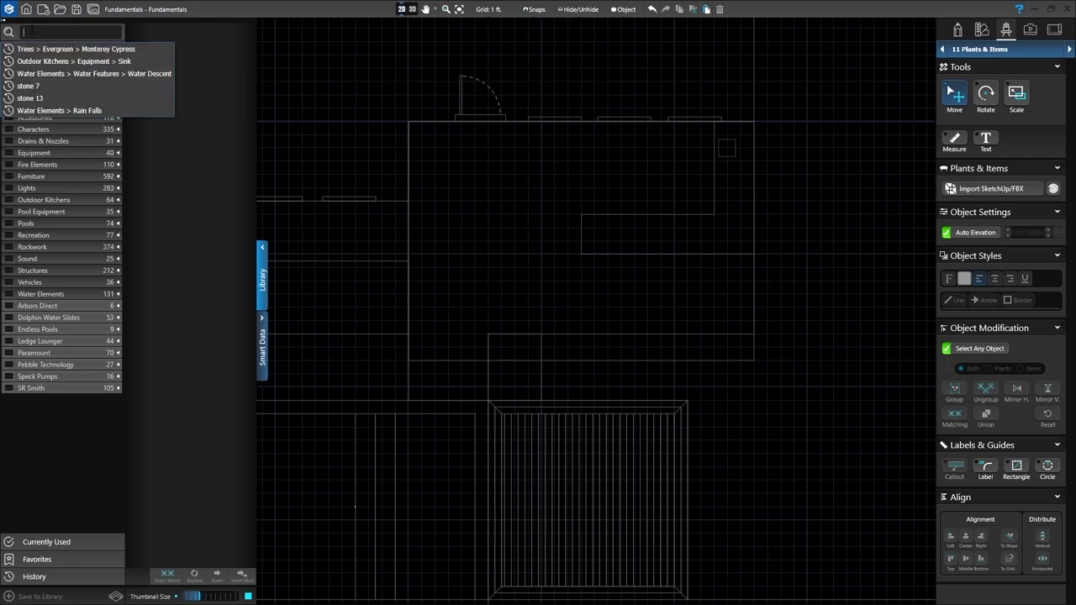
type("sink")
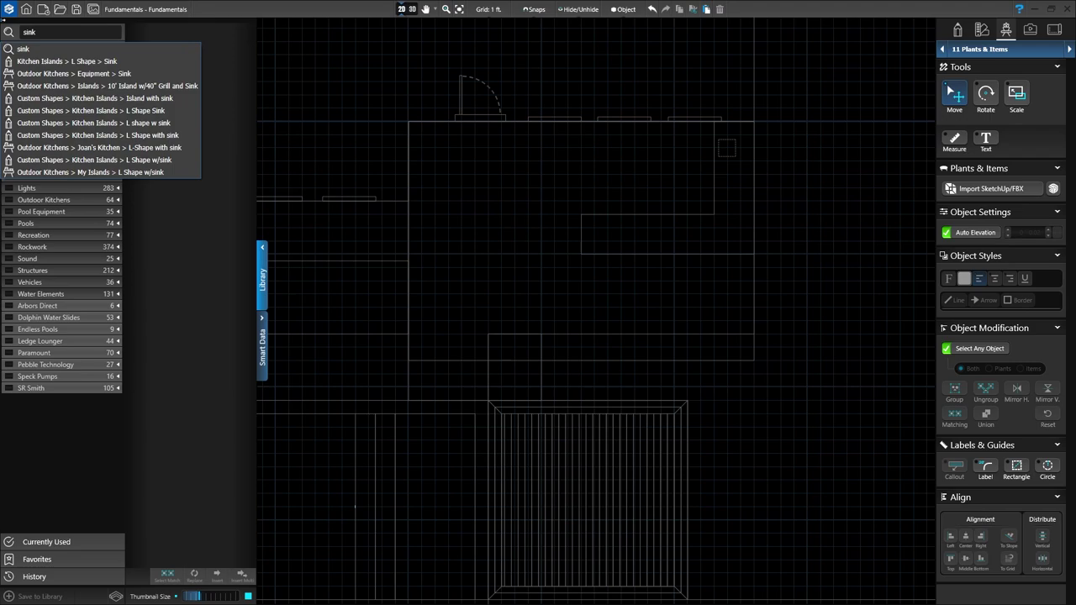
left_click(65, 73)
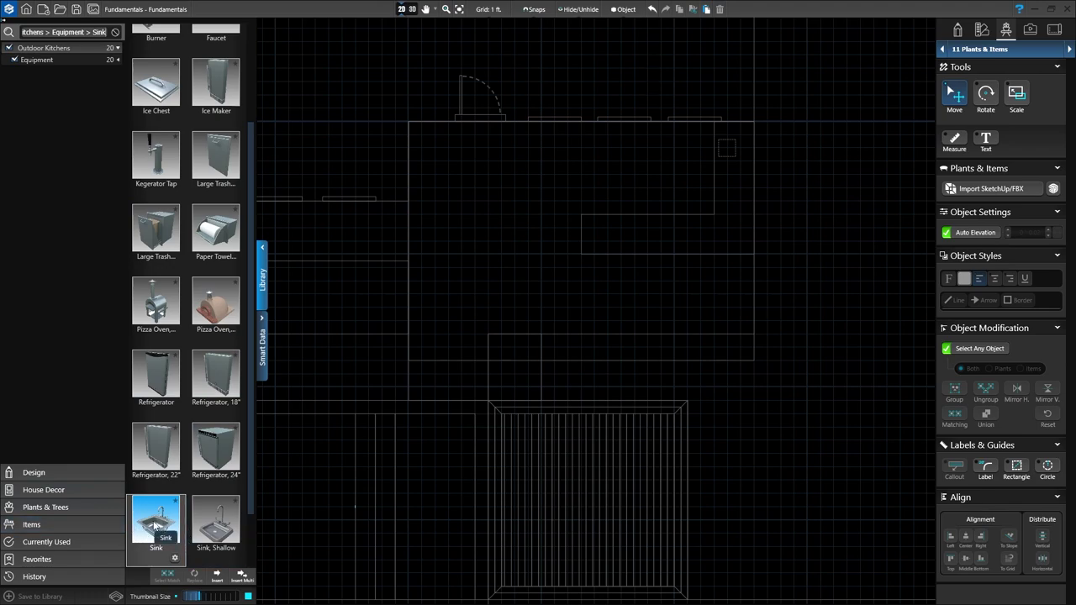
scroll(161, 525, "down", 1)
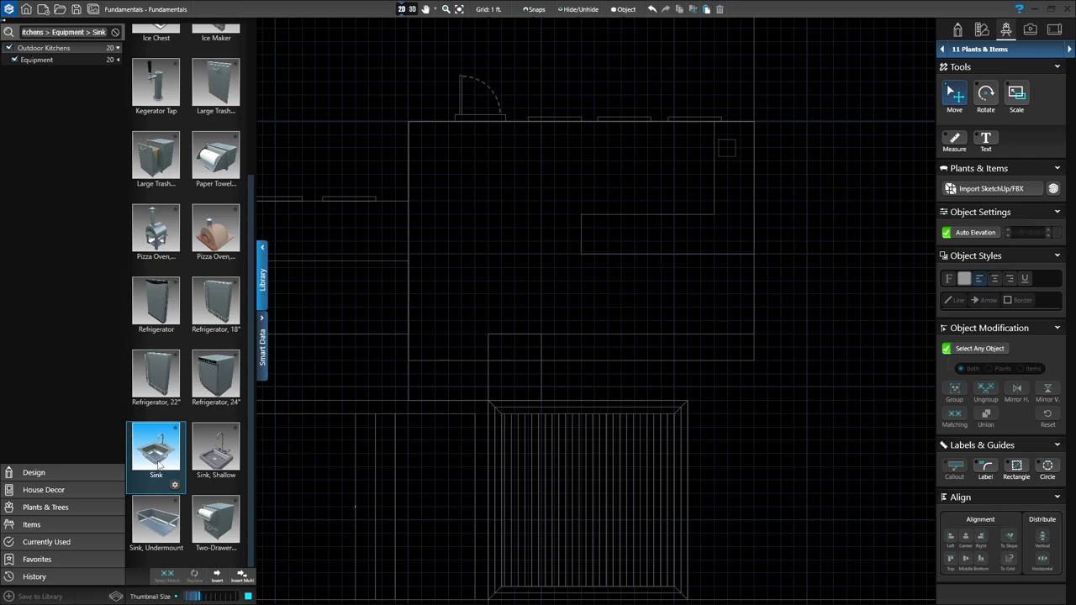
Step: Insert the Sink item over the square cutout in the outdoor kitchen counter near the house wall
left_click(216, 577)
scroll(724, 178, "up", 2)
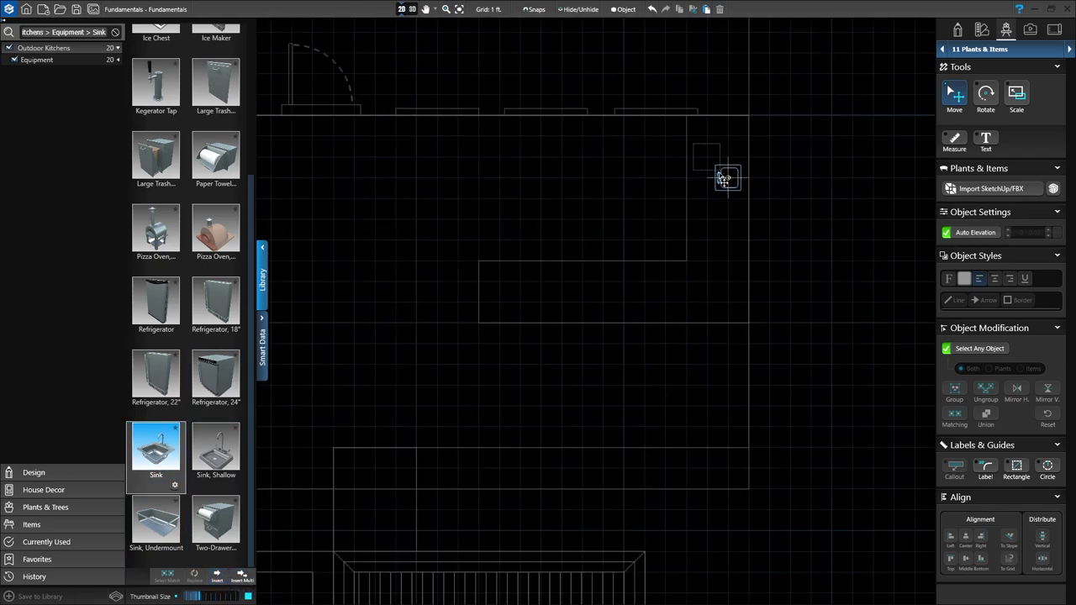
scroll(724, 178, "up", 3)
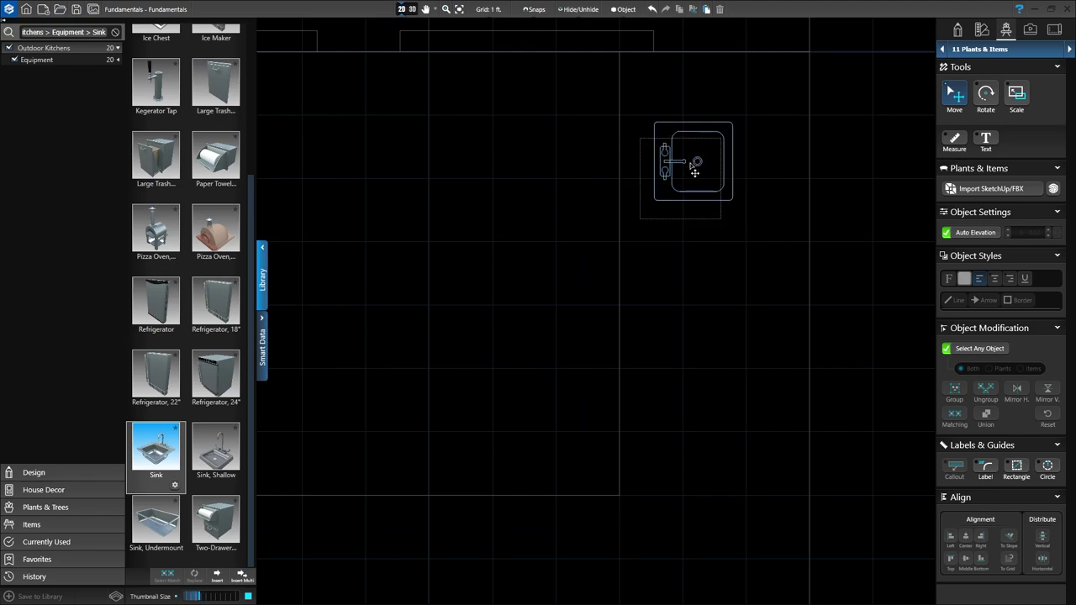
left_click(683, 177)
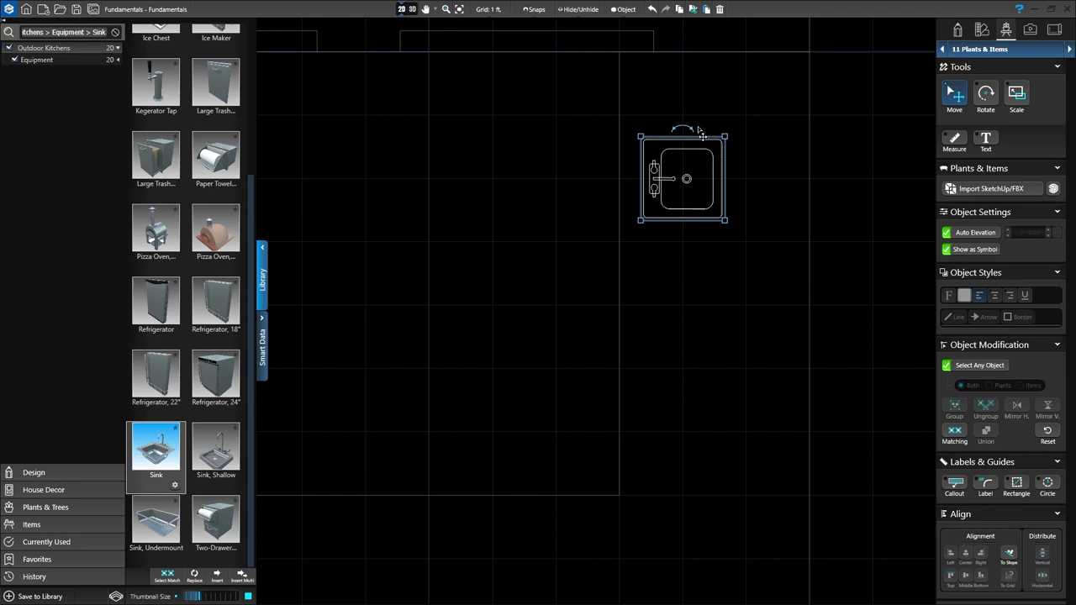
Step: Rotate the sink 180 degrees so its faucet sits on the counter's outer side, and align it with the square cutout
left_click_drag(684, 130, 669, 257)
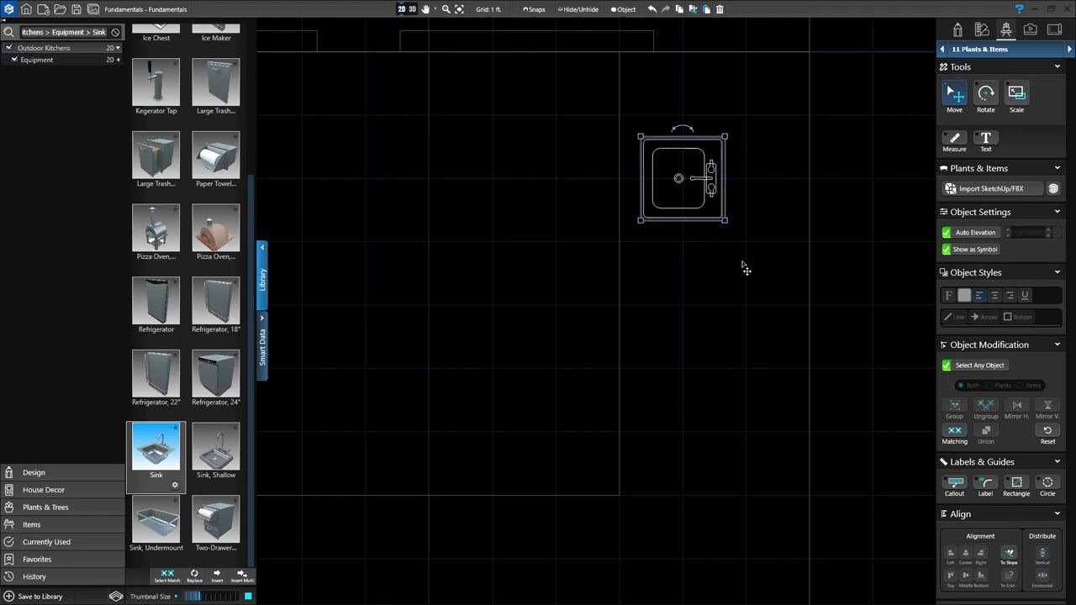
scroll(685, 183, "up", 2)
scroll(679, 186, "up", 1)
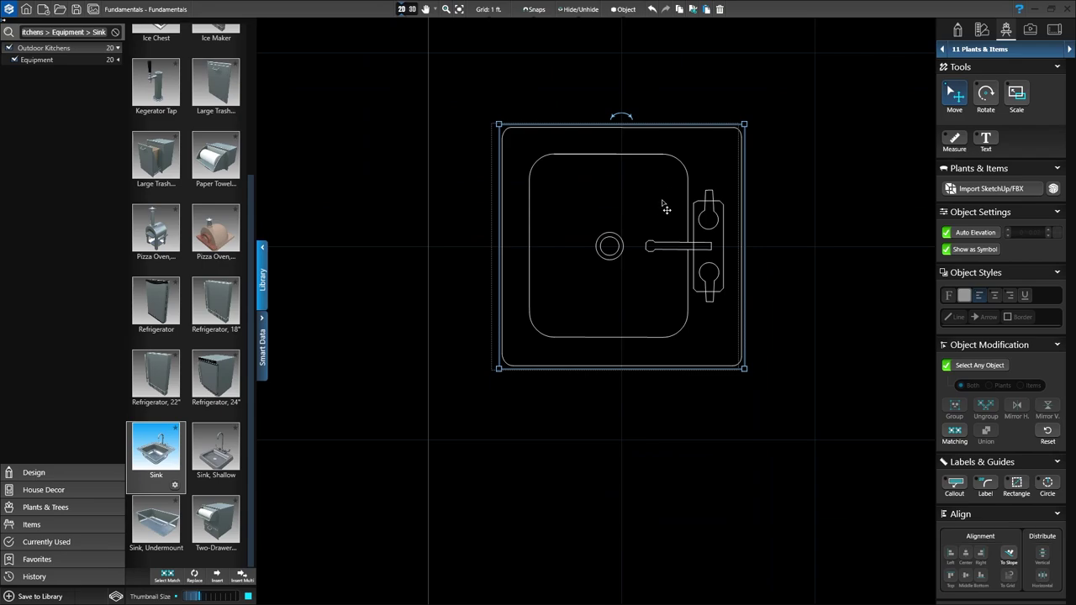
left_click_drag(564, 161, 546, 154)
scroll(553, 200, "up", 2)
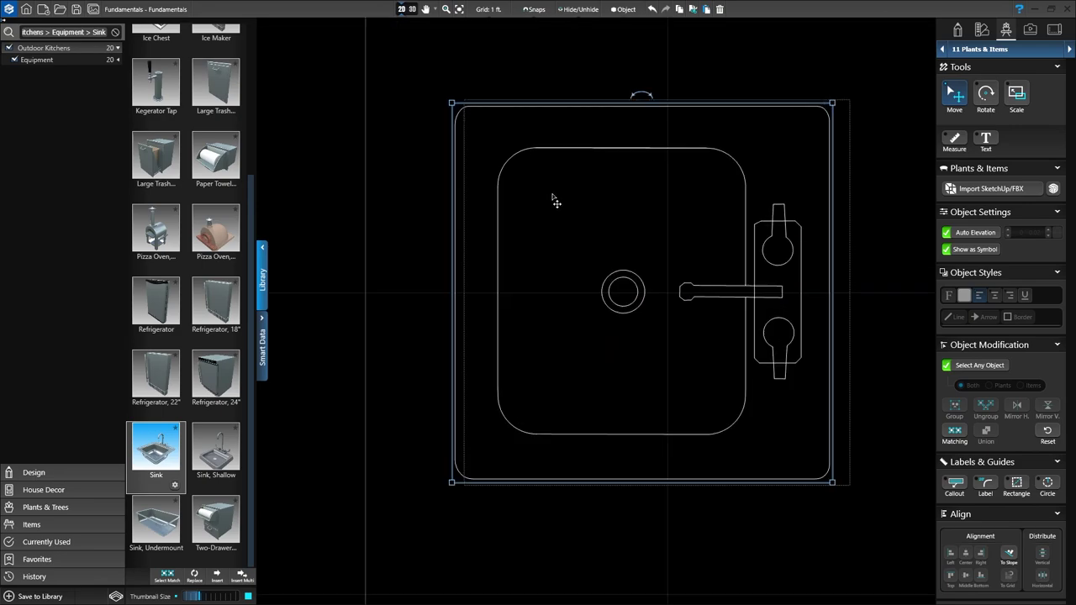
mouse_move(517, 159)
left_mouse_down()
mouse_move(517, 143)
mouse_move(526, 152)
left_mouse_up()
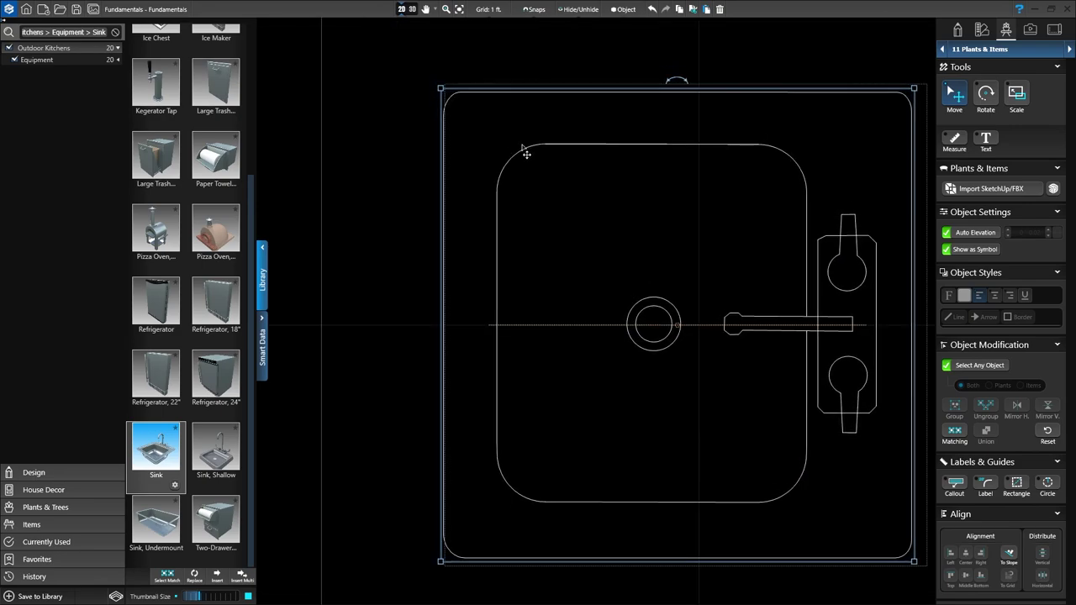
Step: Turn off Auto Elevation for the sink and set its elevation to 3' 0.00"
scroll(521, 174, "down", 2)
scroll(532, 189, "down", 1)
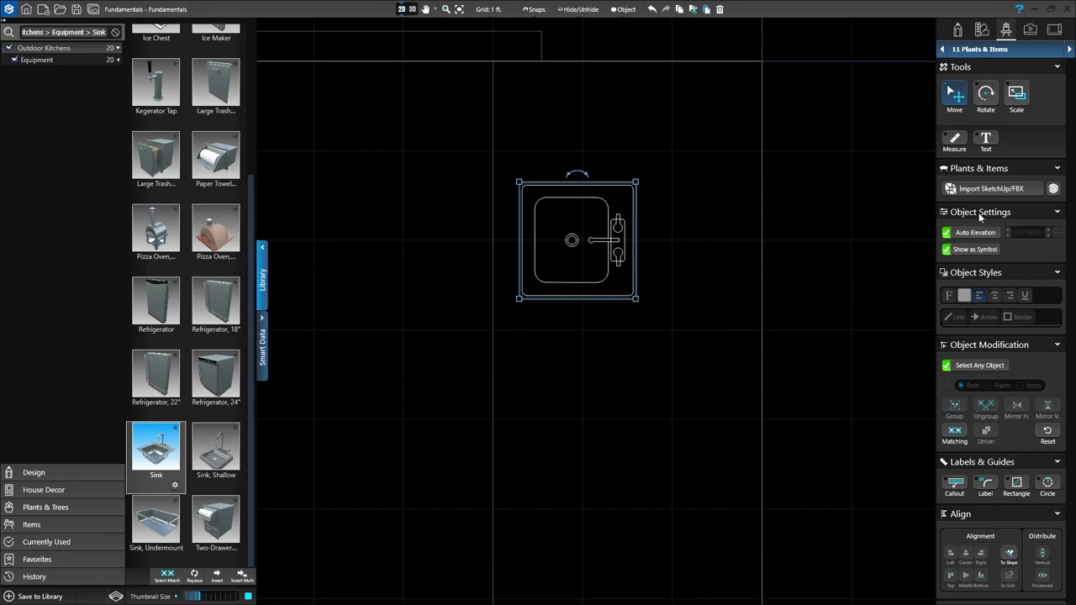
left_click(967, 236)
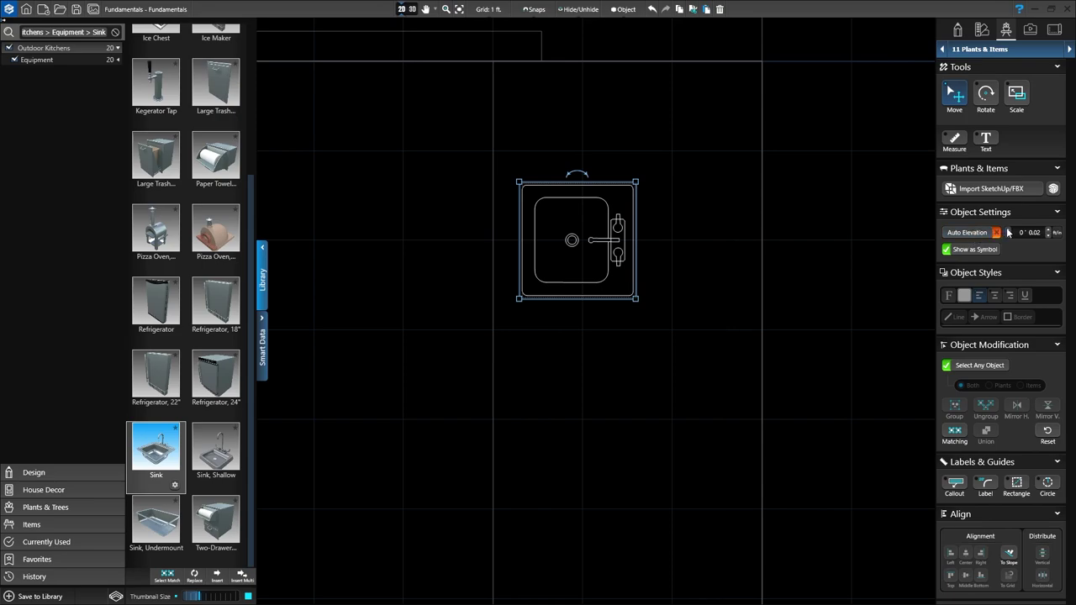
scroll(1007, 233, "up", 1)
scroll(1008, 232, "up", 2)
double_click(1038, 234)
type("0.00")
Step: Switch to 3D, examine how the sink sits in the kitchen countertop, and deselect it
left_click(412, 11)
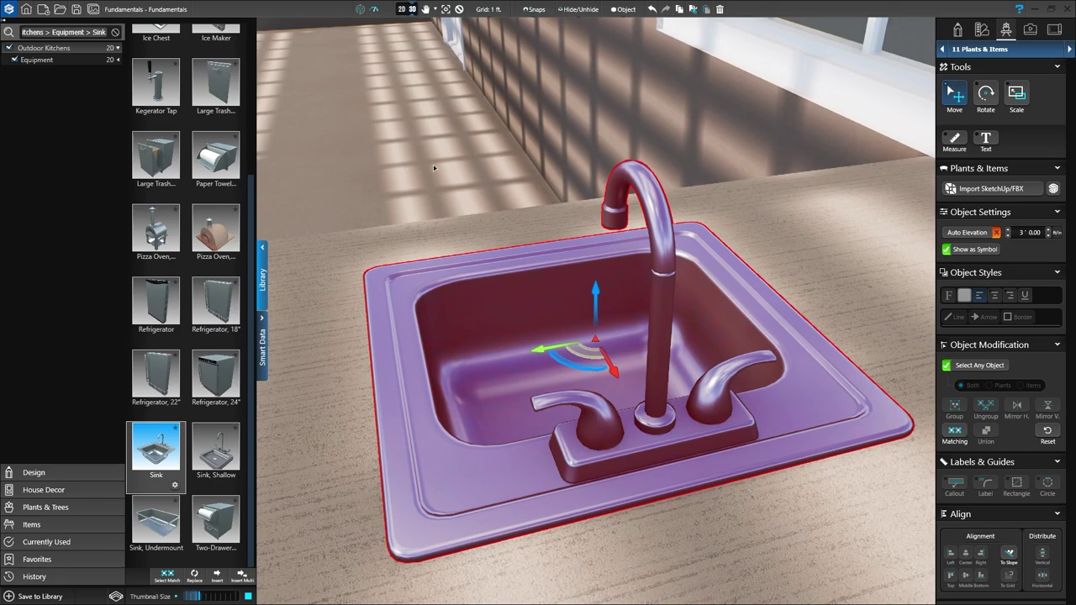
middle_click_drag(432, 164, 630, 187)
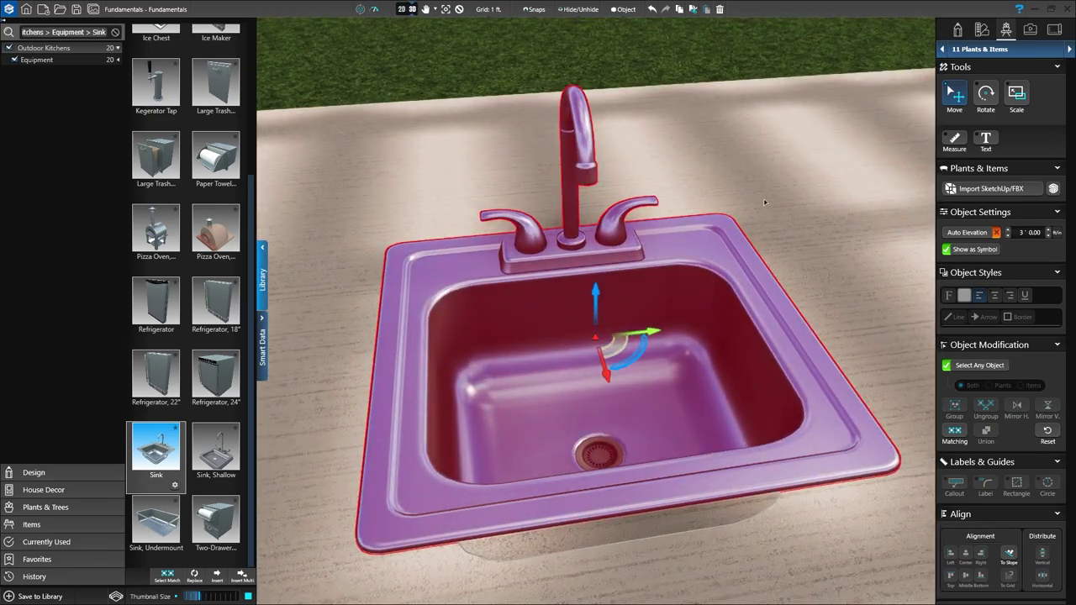
scroll(748, 273, "down", 5)
middle_click_drag(738, 338, 655, 305)
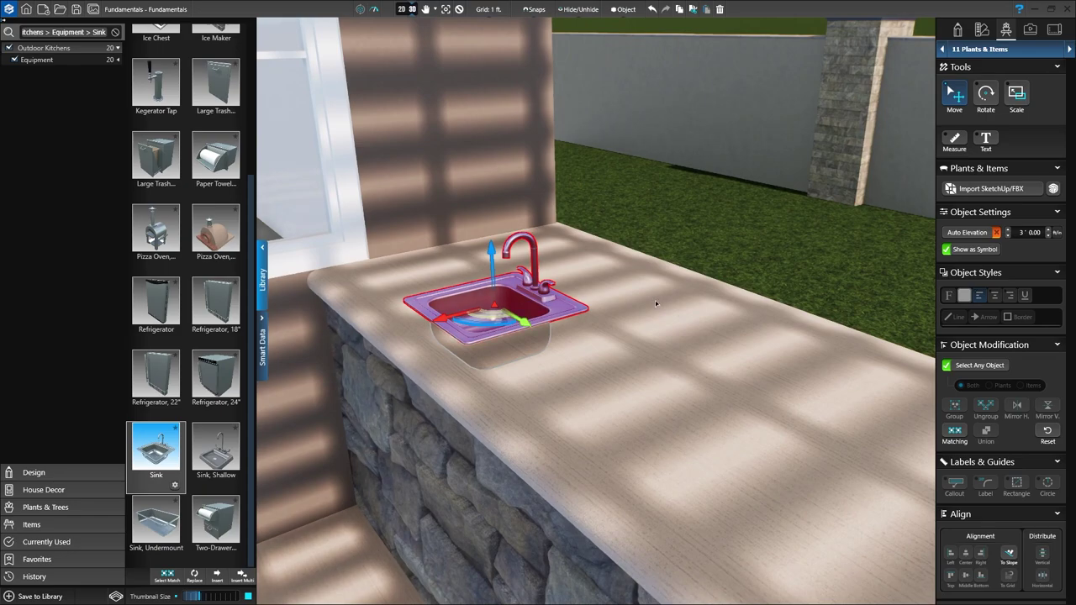
left_click(459, 10)
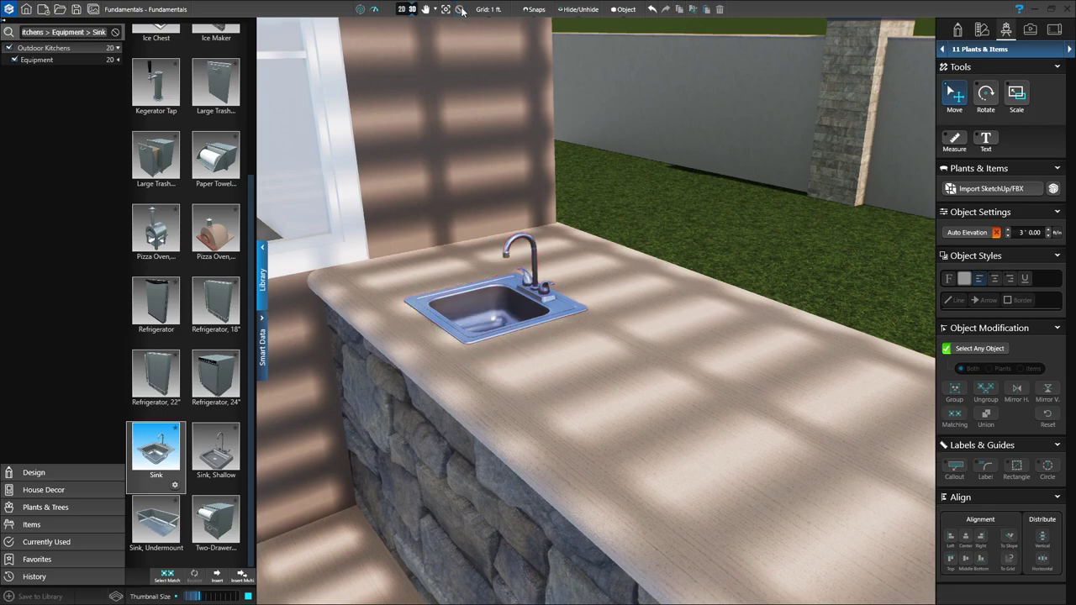
Step: Return to the 2D plan and frame the pool and spa area
left_click(404, 9)
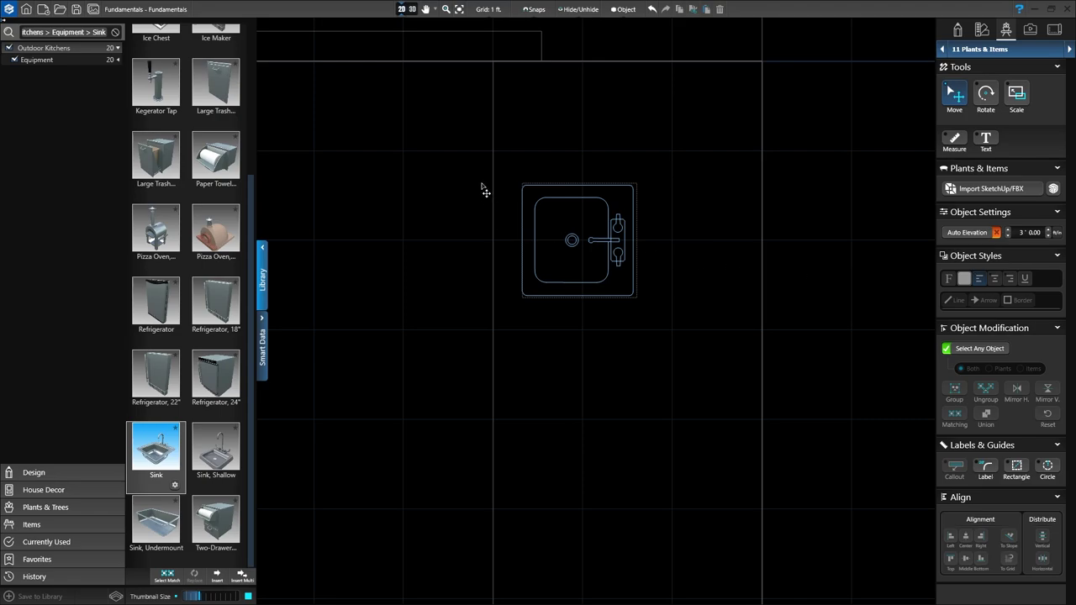
scroll(406, 236, "down", 5)
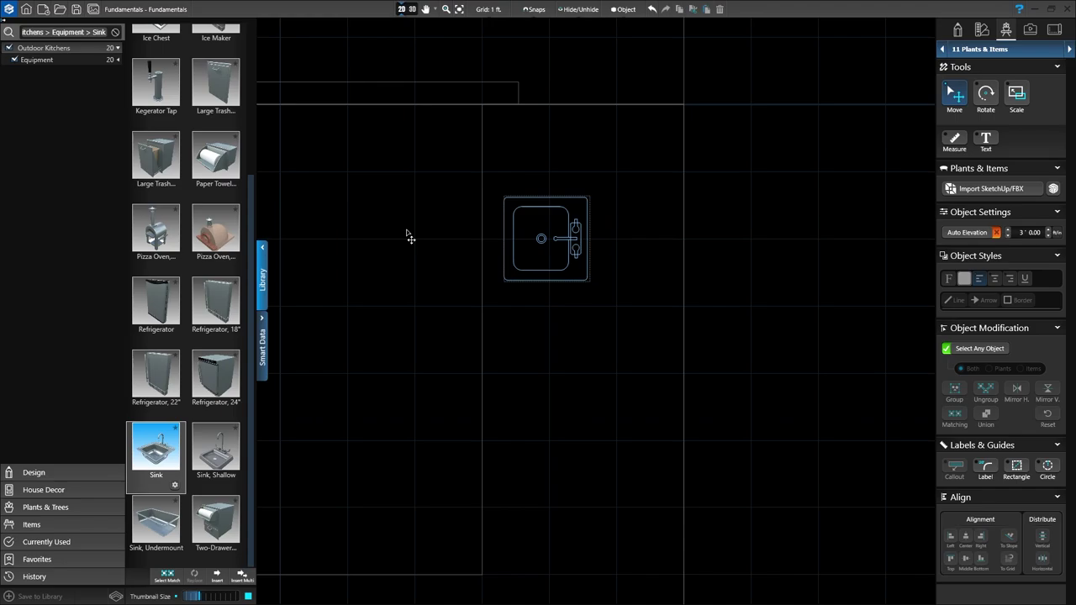
scroll(421, 297, "down", 3)
scroll(413, 331, "up", 1)
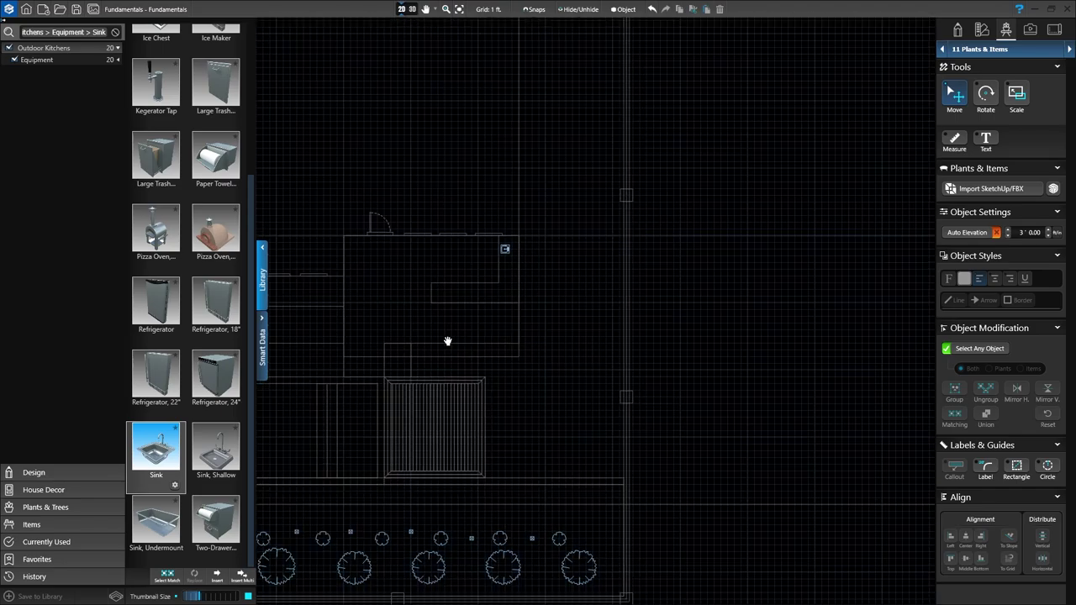
middle_click_drag(446, 342, 690, 183)
scroll(517, 309, "up", 4)
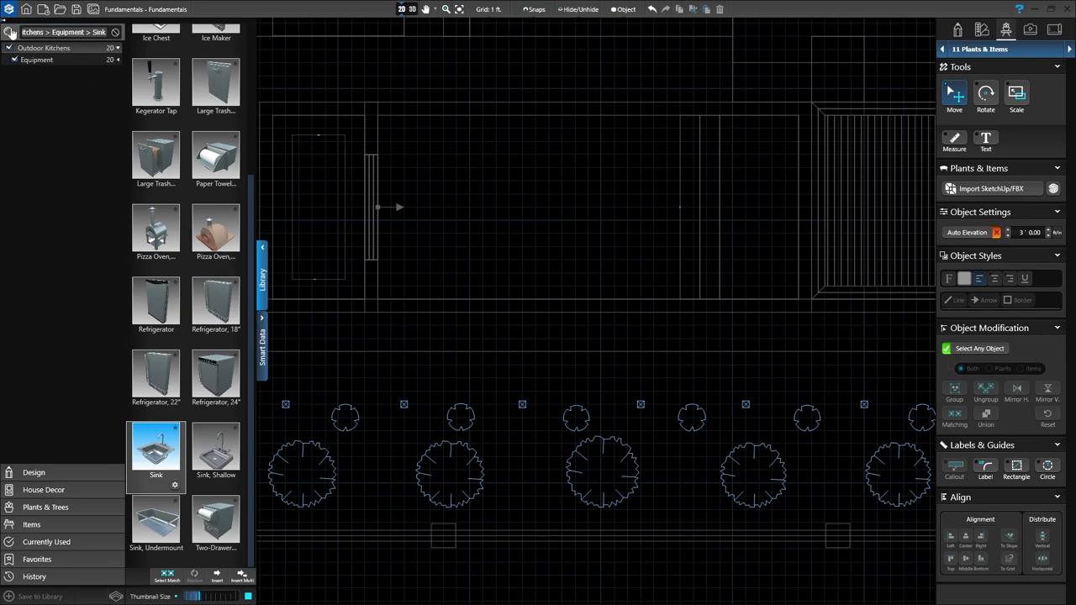
Step: Clear the previous library search, search for "sheet flow", and choose the Sheet Flow 12" scupper from Water Elements
left_click(116, 33)
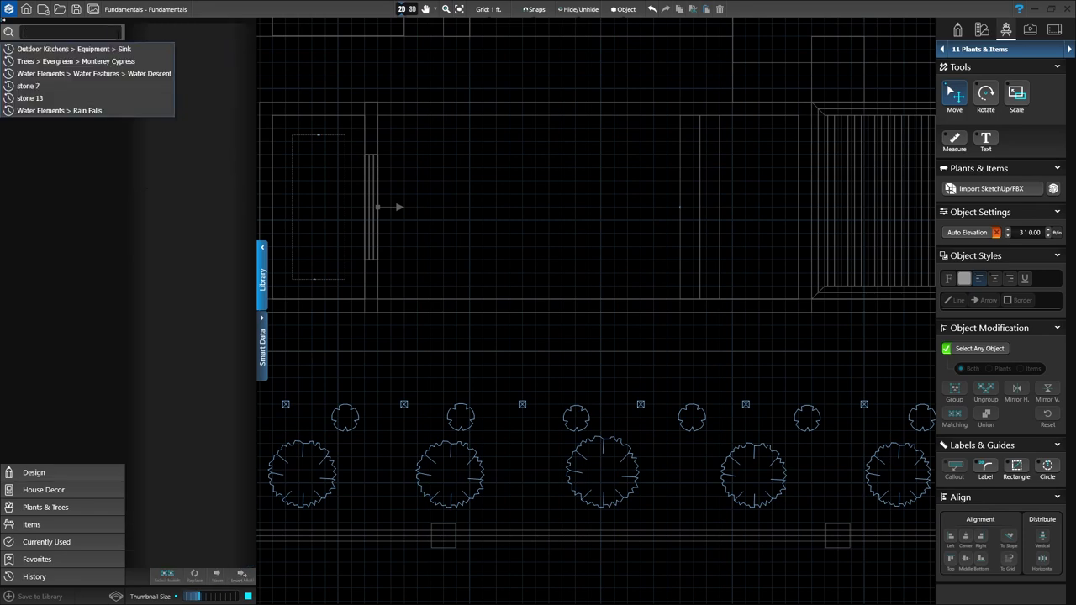
left_click(22, 338)
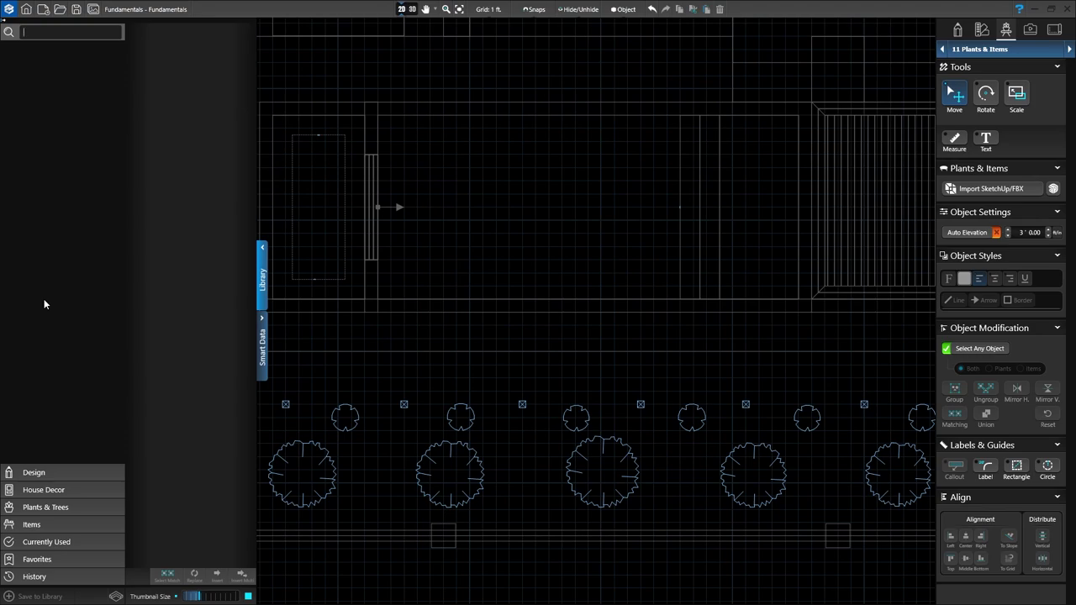
left_click(30, 525)
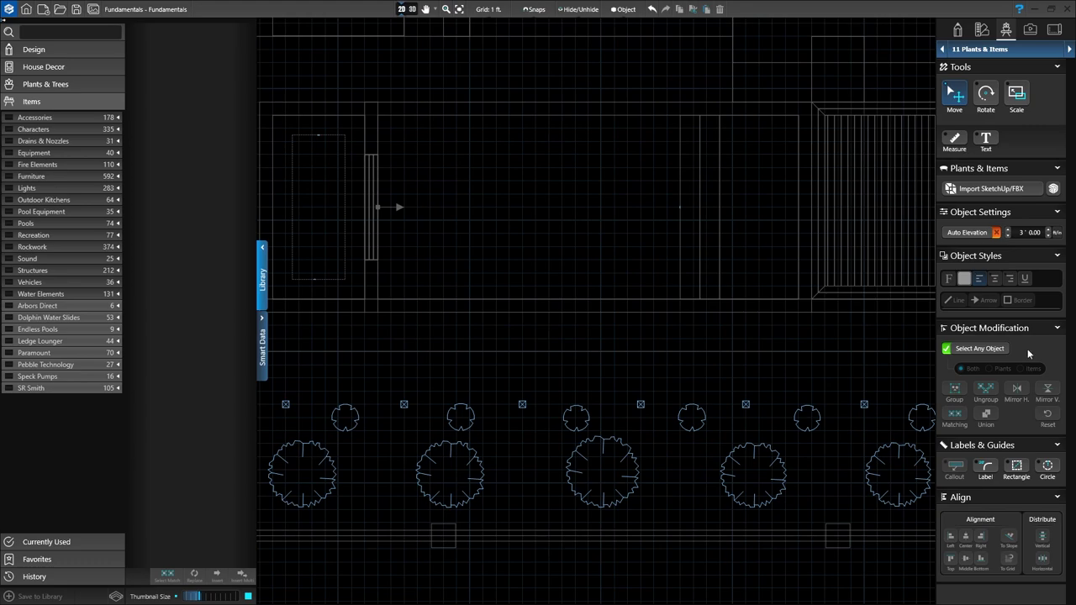
left_click(41, 31)
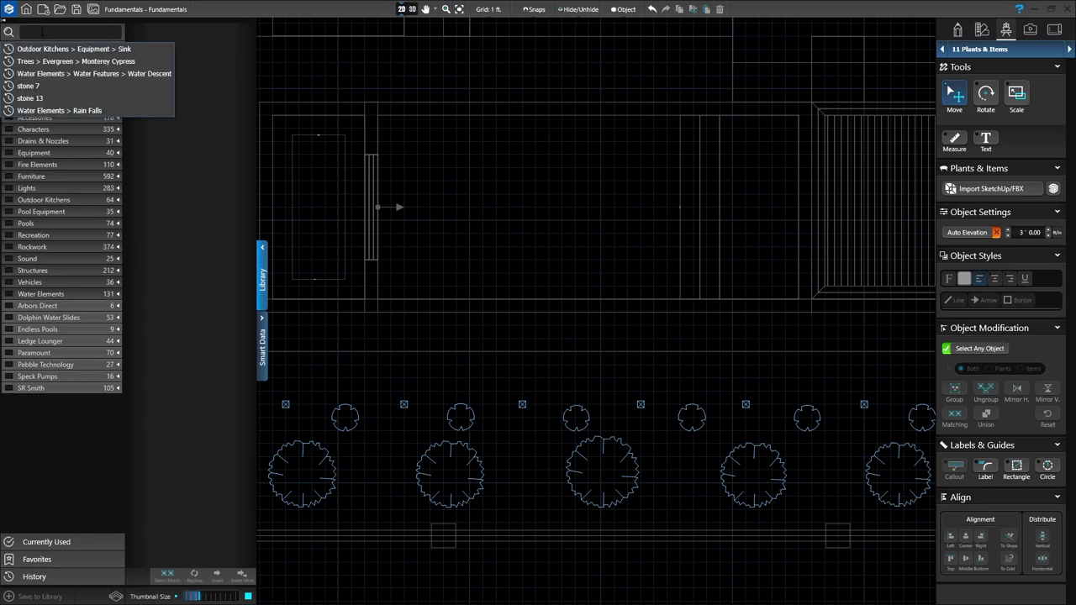
type("shww")
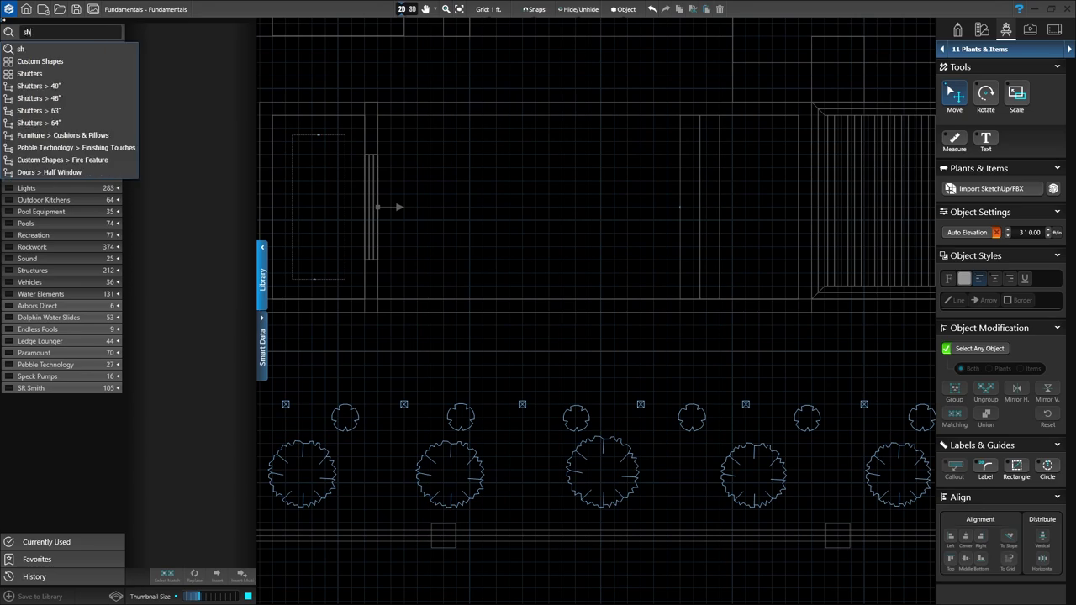
key("BackSpace")
key("BackSpace")
type("eet")
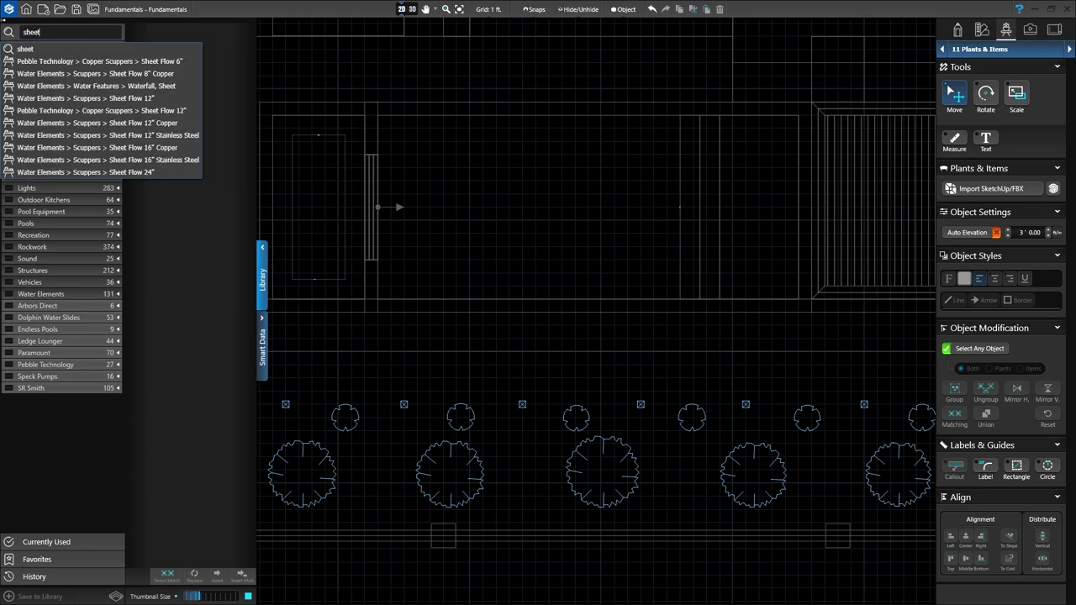
type(" flow")
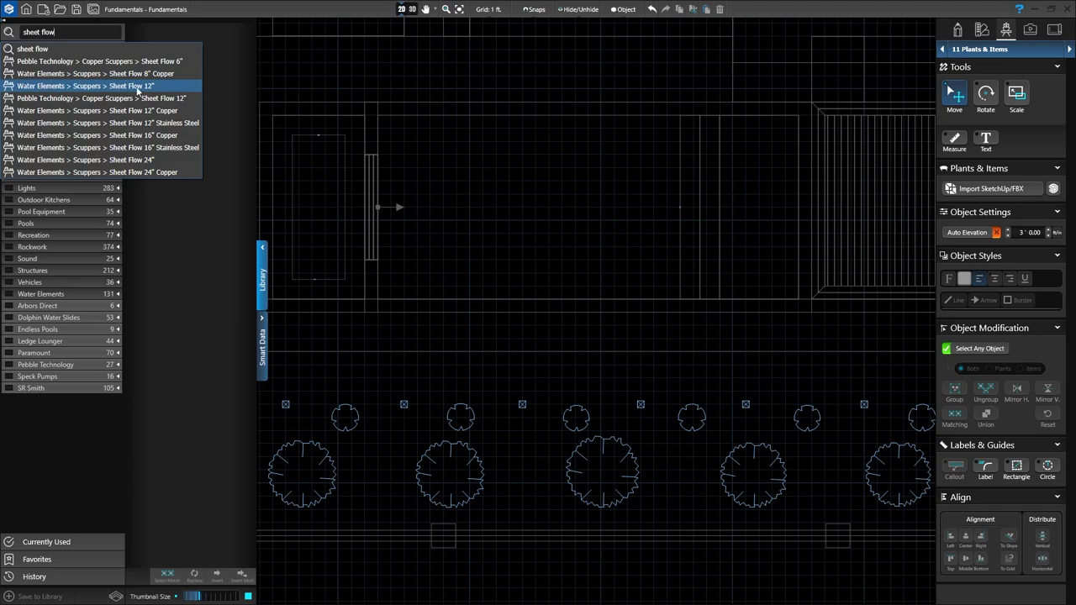
left_click(139, 86)
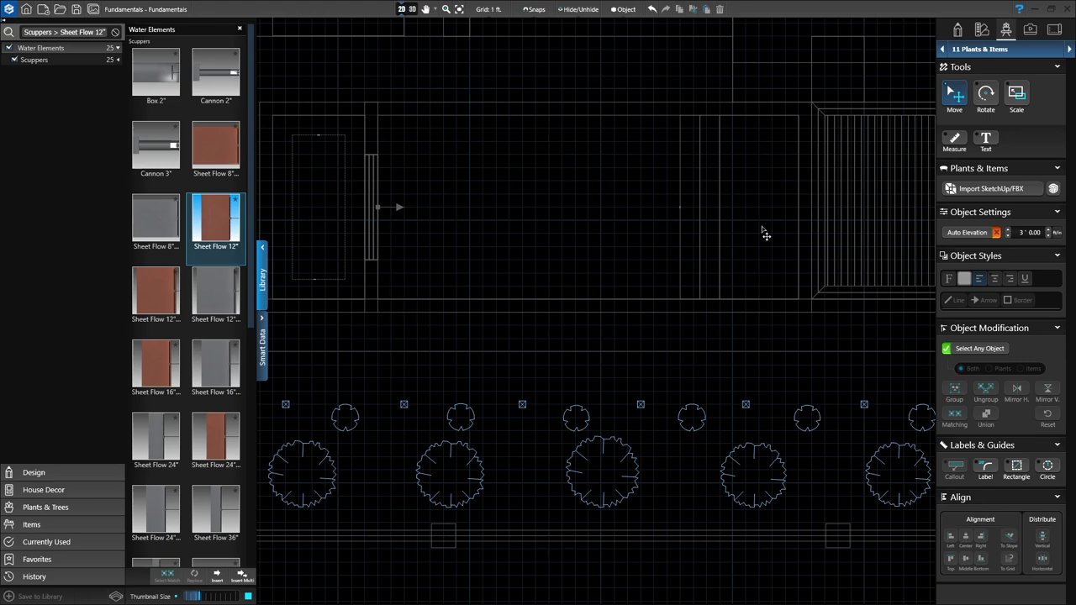
Step: Turn on Auto Elevation and insert one Sheet Flow 12" scupper on the pool's raised wall beside the planting bed
left_click(973, 234)
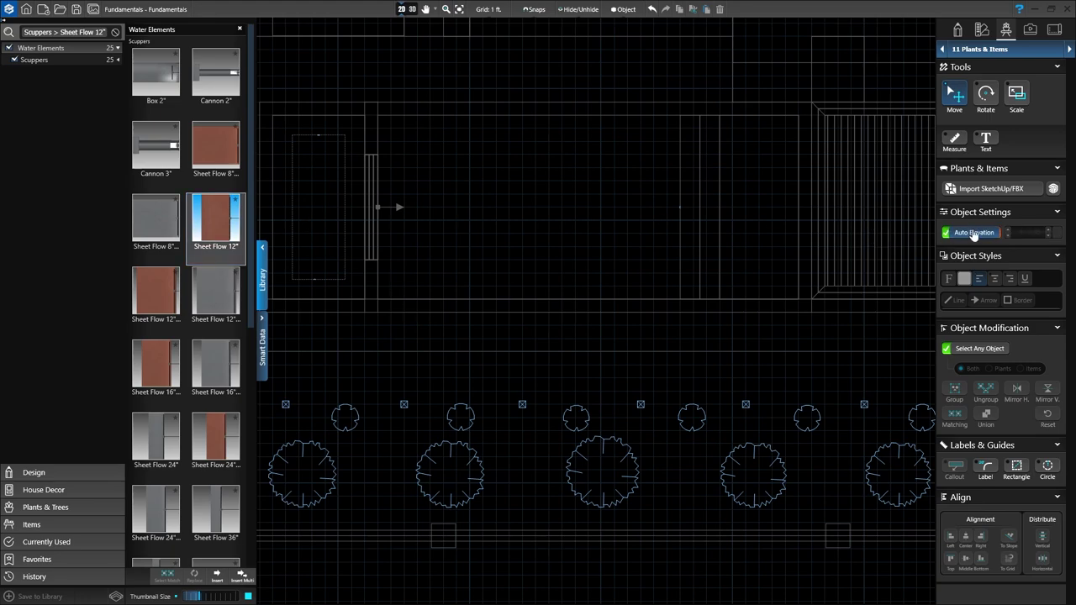
middle_click_drag(584, 236, 502, 210)
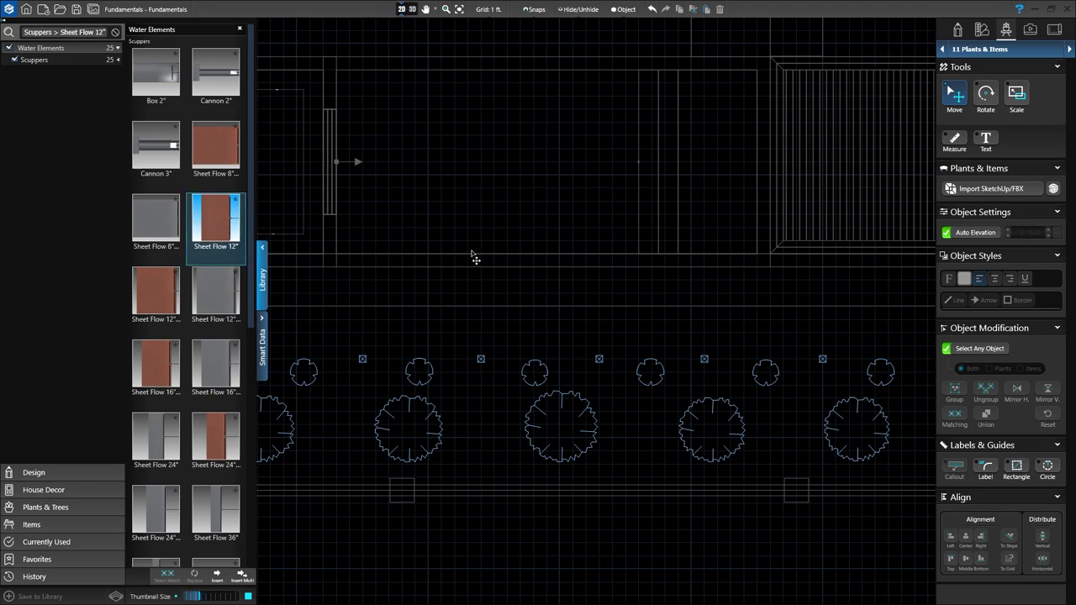
left_click(215, 576)
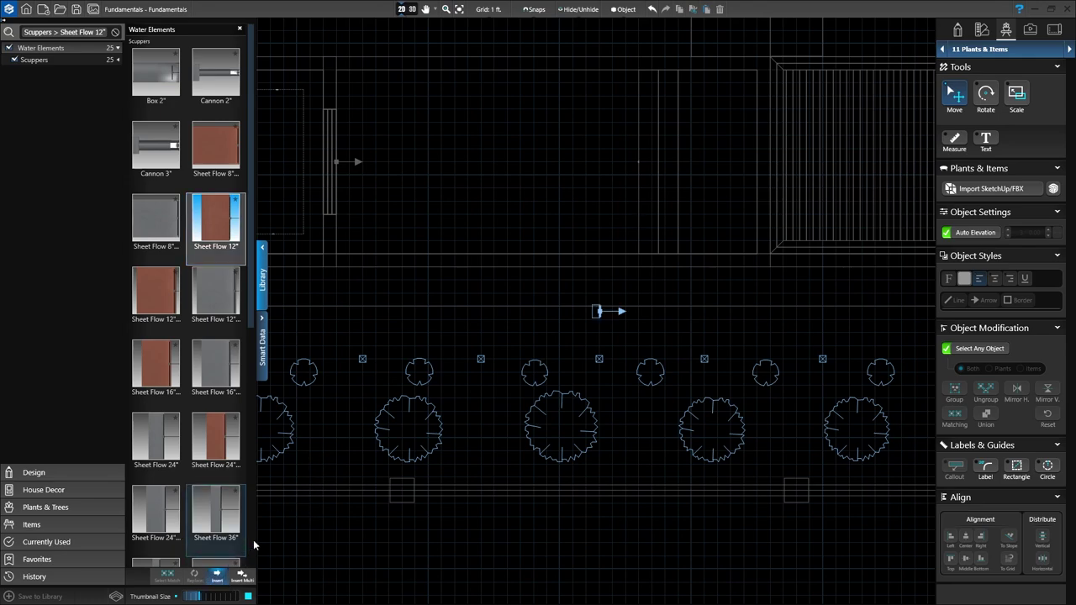
left_click(484, 265)
Step: Rotate the scupper 90 degrees so it flows toward the pool, and nudge it slightly forward across the wall's inner face
scroll(481, 252, "up", 3)
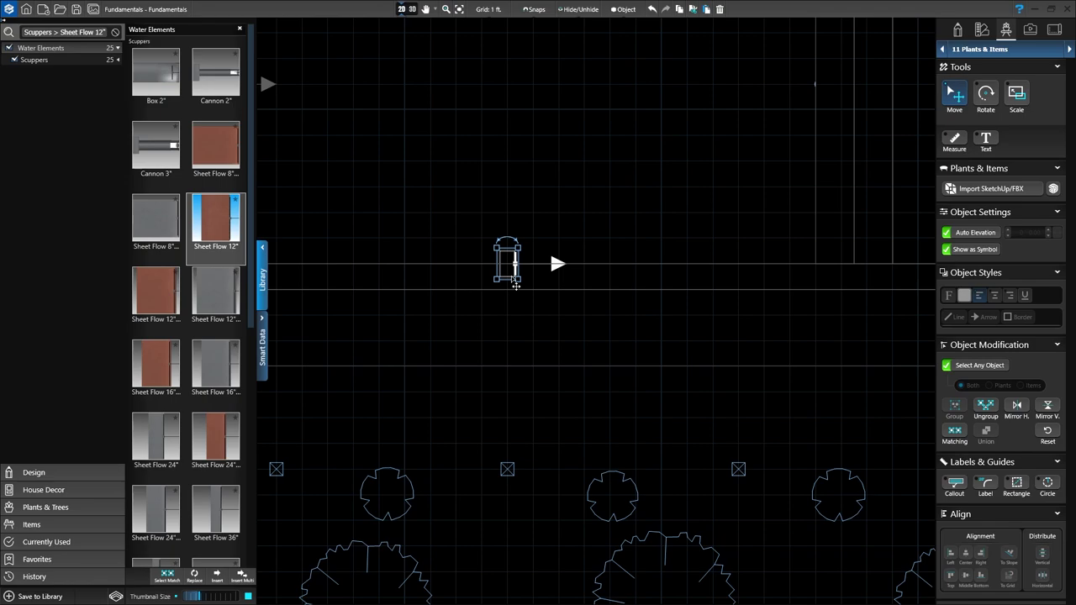
scroll(515, 286, "up", 2)
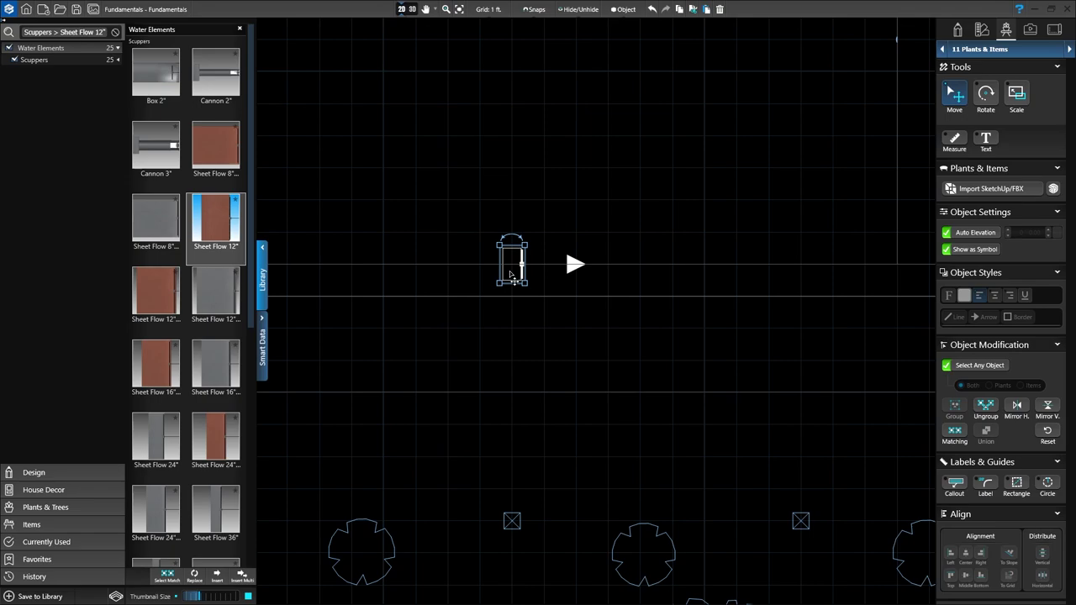
scroll(510, 275, "up", 3)
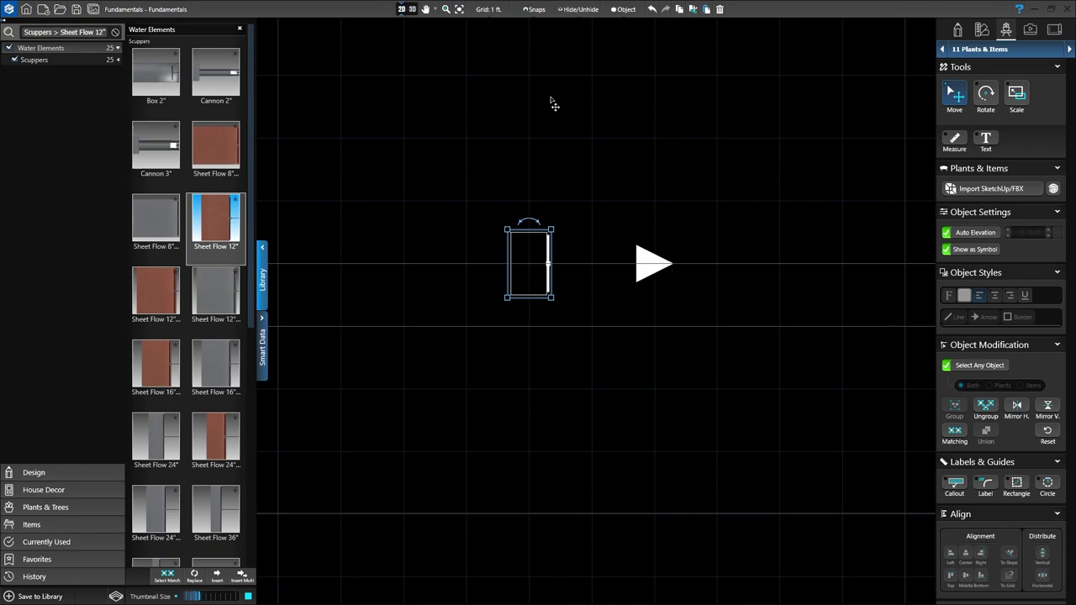
left_click_drag(534, 219, 436, 254)
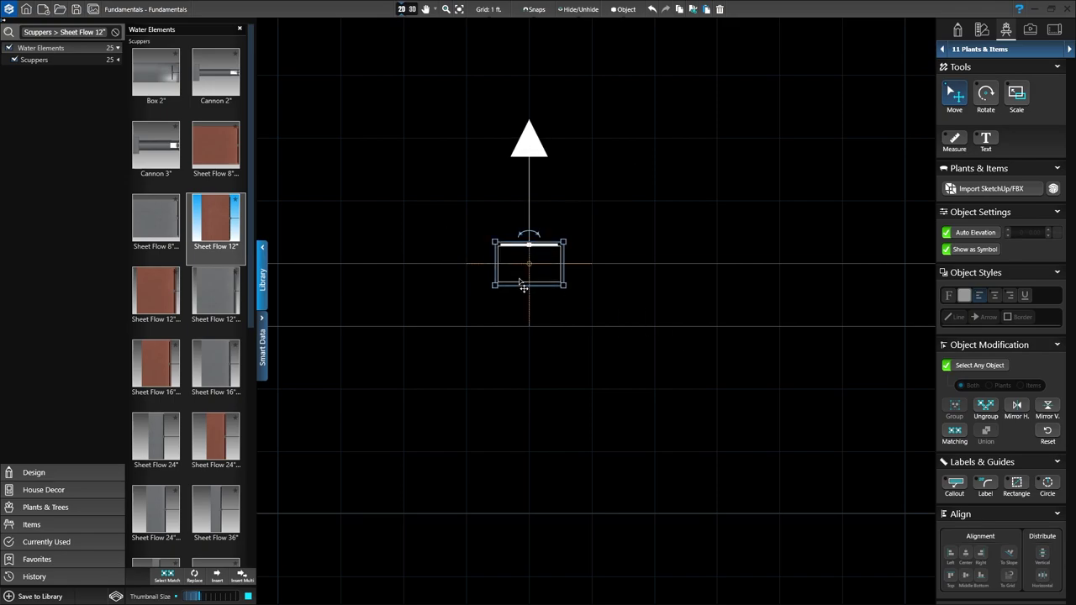
scroll(587, 353, "down", 5)
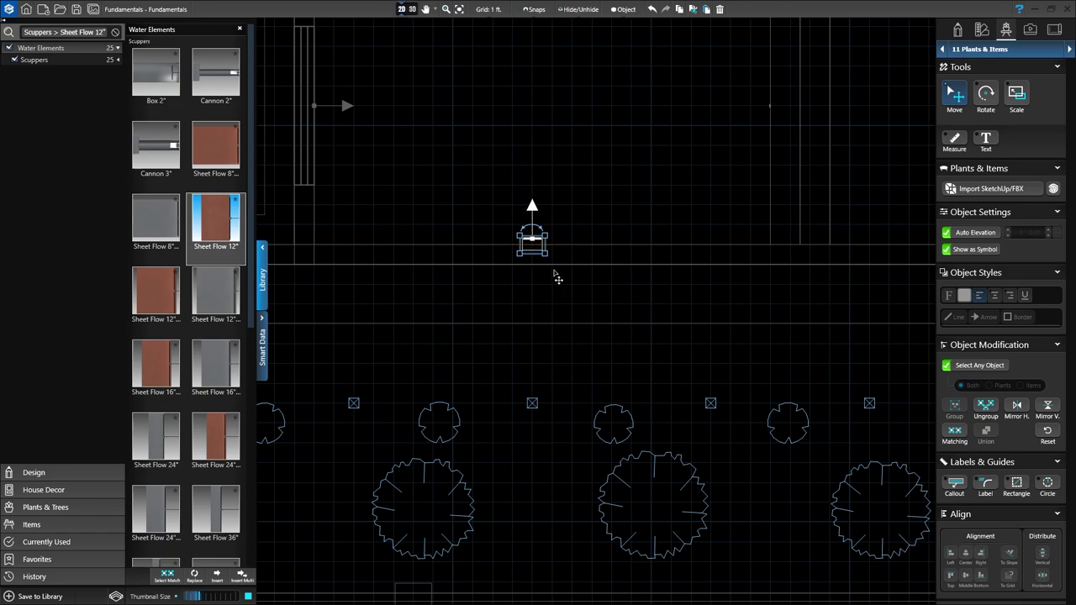
scroll(524, 252, "up", 5)
scroll(521, 253, "up", 2)
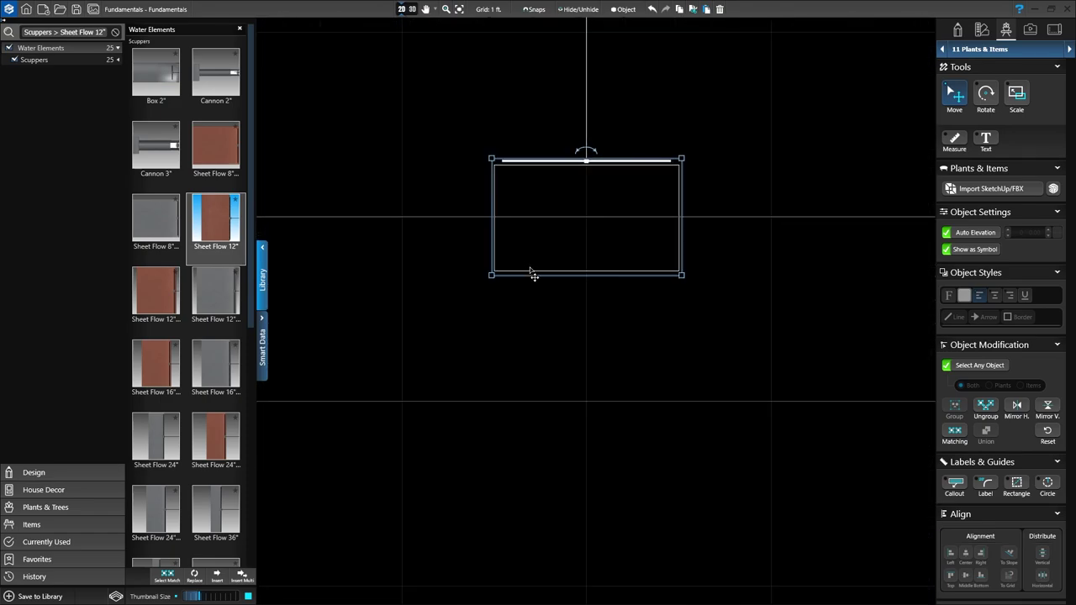
left_click_drag(528, 269, 530, 244)
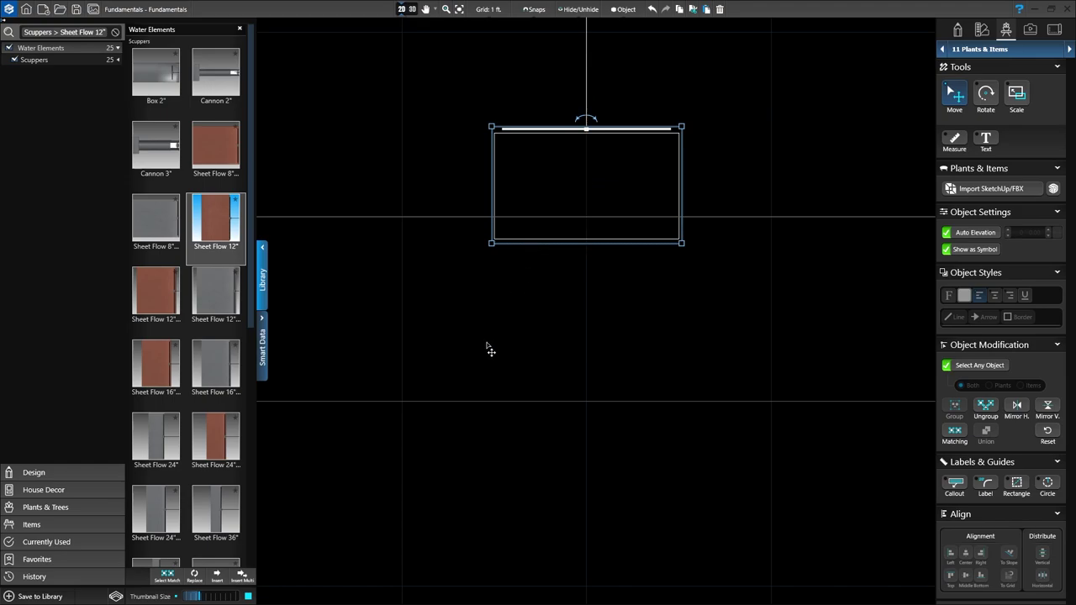
scroll(489, 343, "down", 5)
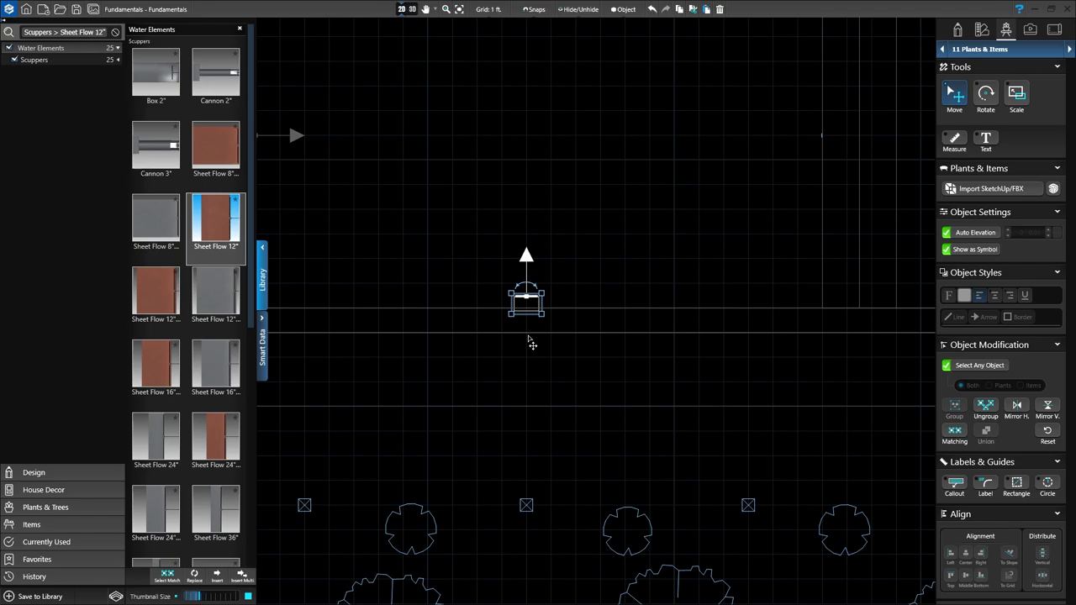
Step: Switch to 3D and lower the scupper to an elevation of 1' 5.50" on the stone wall
left_click(413, 12)
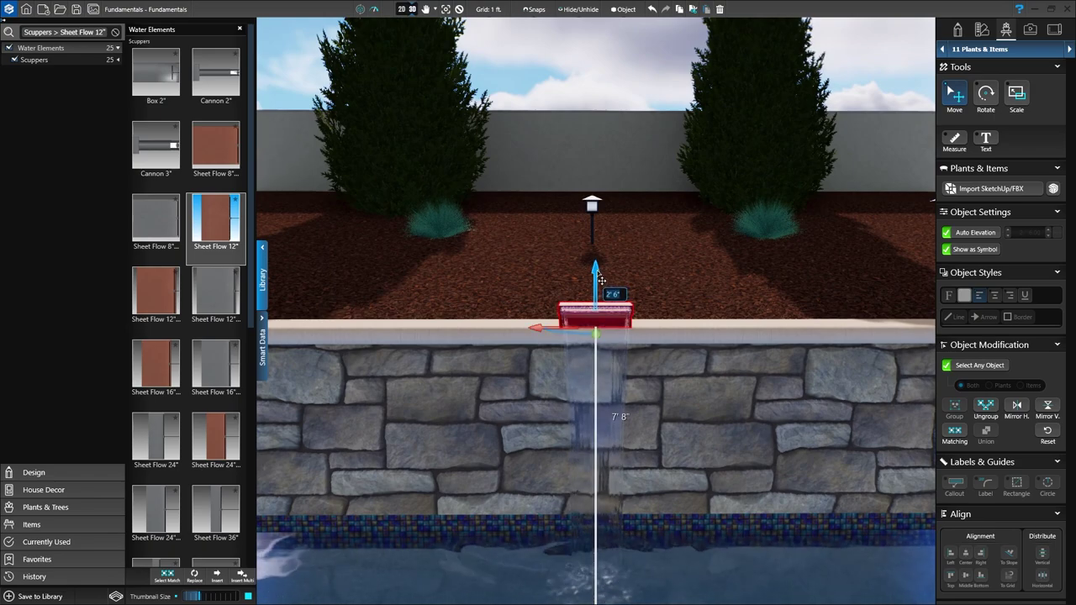
left_click_drag(604, 279, 603, 353)
right_click_drag(603, 354, 737, 447)
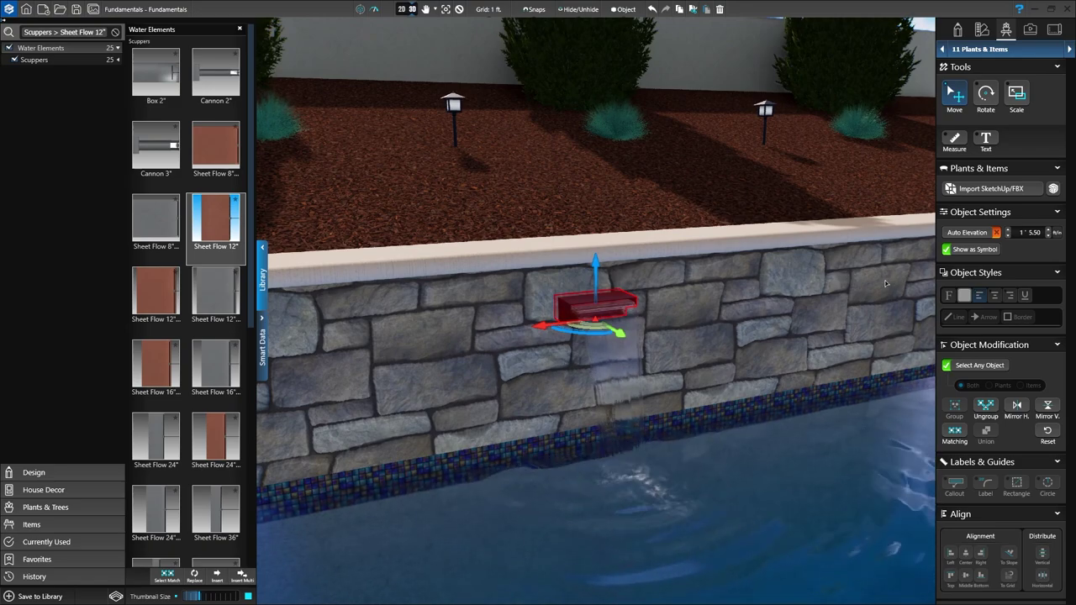
Step: Return to the 2D plan and paste two copies of the scupper along the wall, one on each side of the original
left_click(403, 9)
scroll(527, 225, "down", 4)
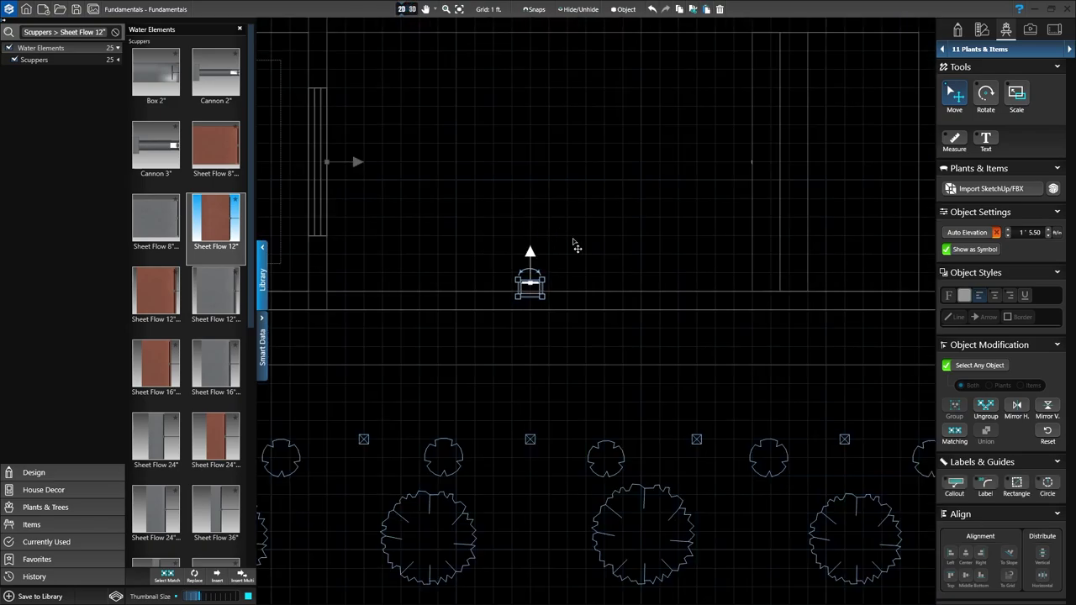
scroll(563, 290, "up", 3)
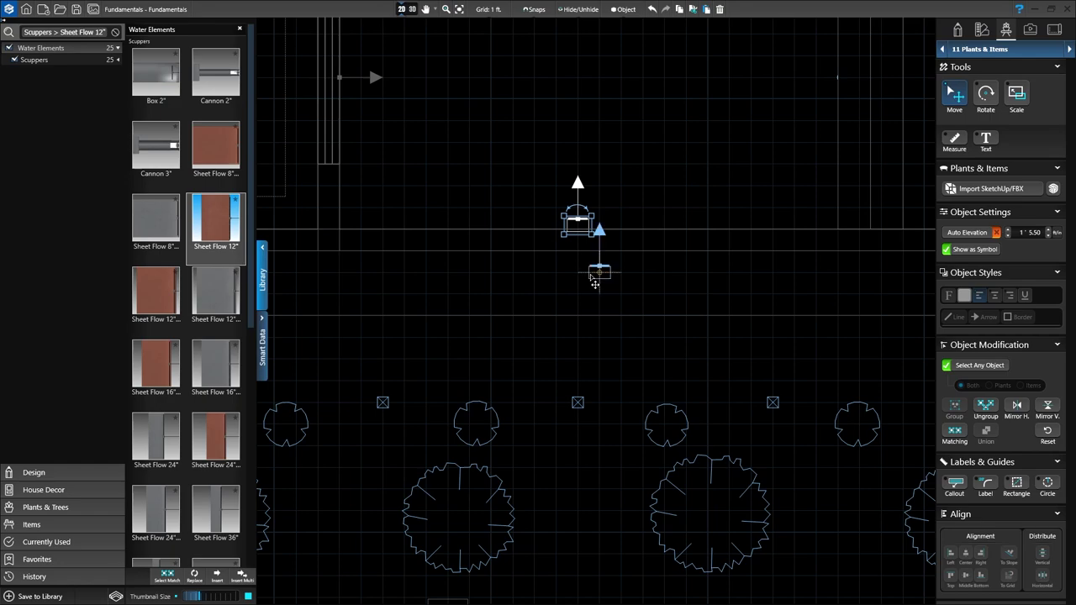
left_click(723, 234)
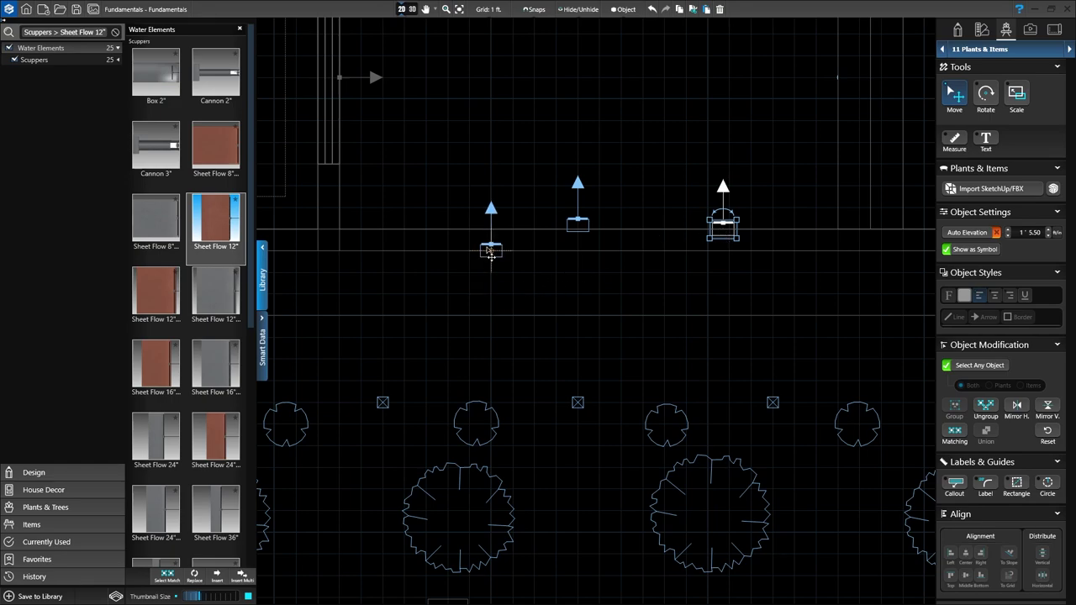
left_click(445, 229)
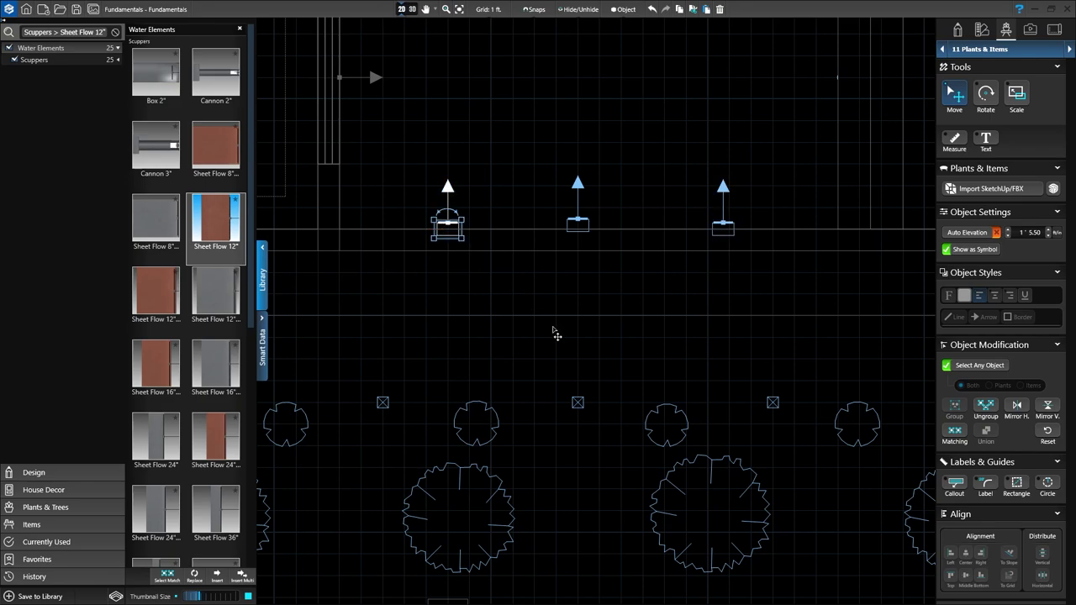
left_click(573, 301)
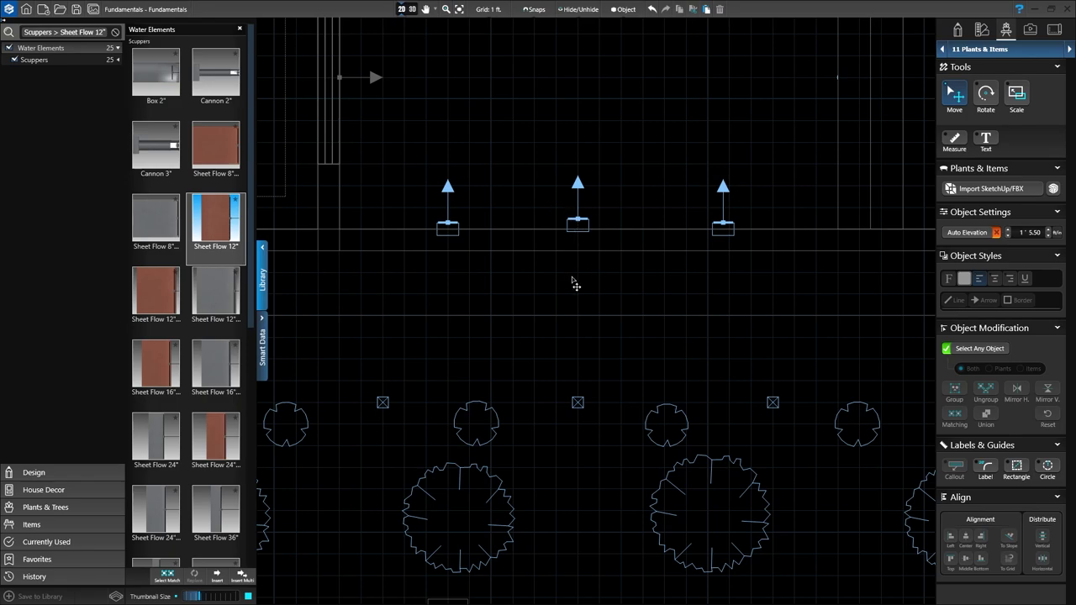
Step: Select all matching scuppers, align them by their tops, distribute them horizontally, and deselect them
left_click(449, 227)
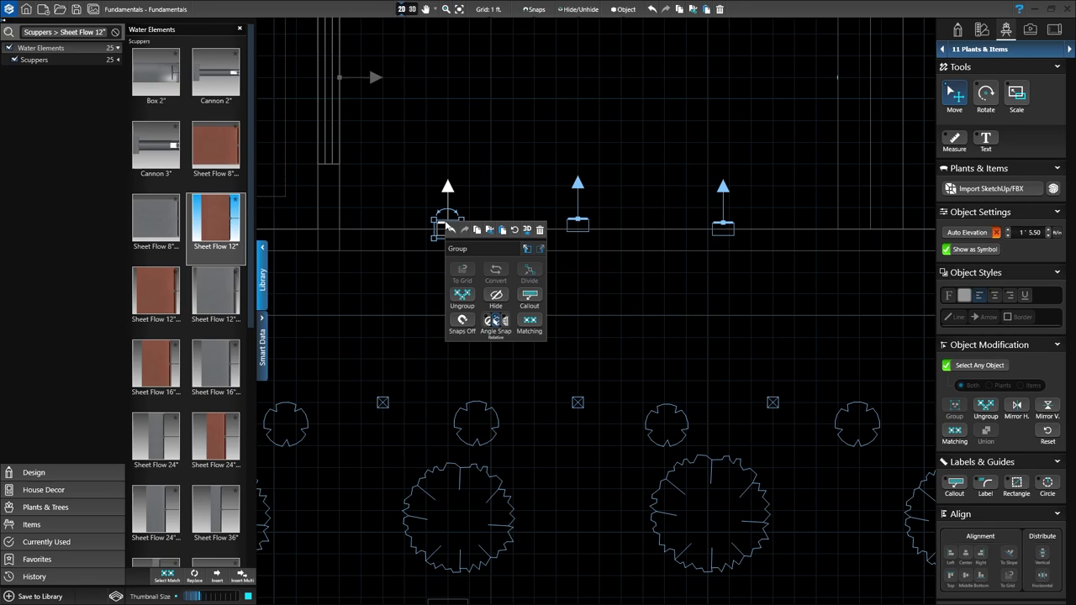
left_click(529, 324)
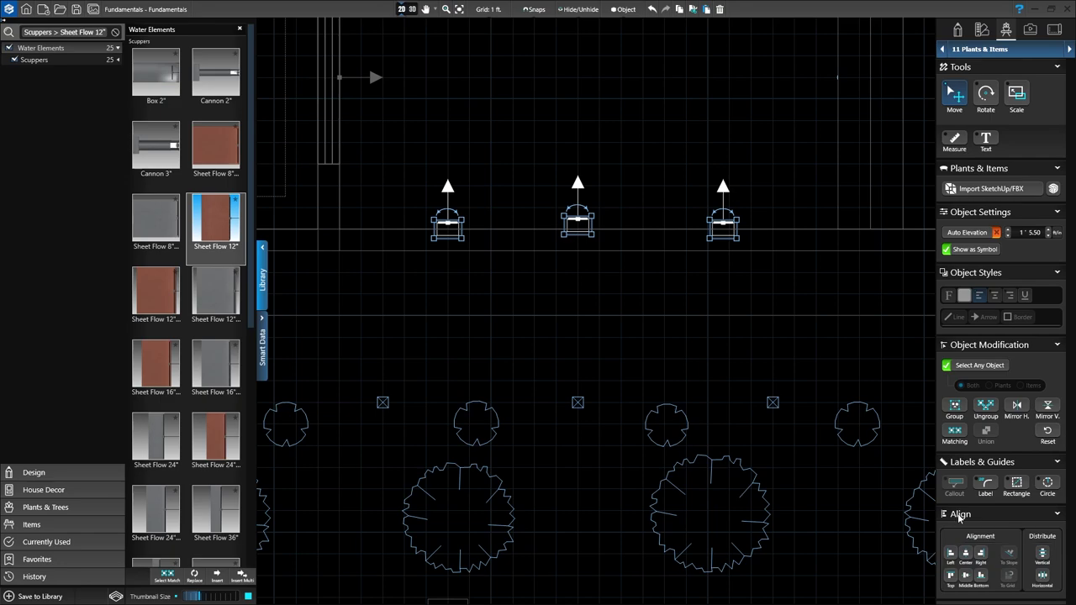
left_click(950, 577)
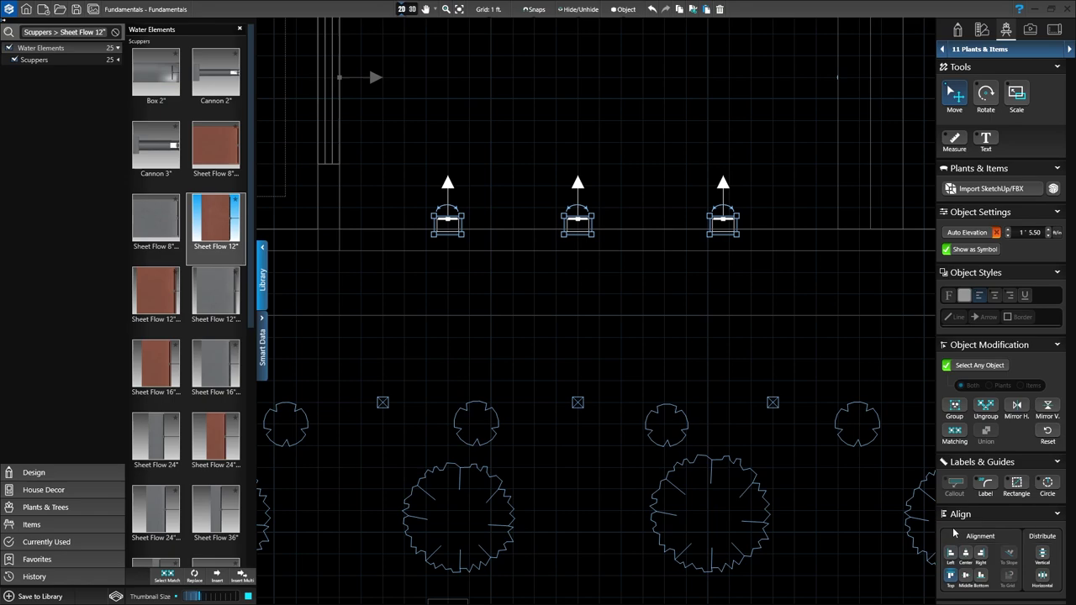
left_click(1043, 578)
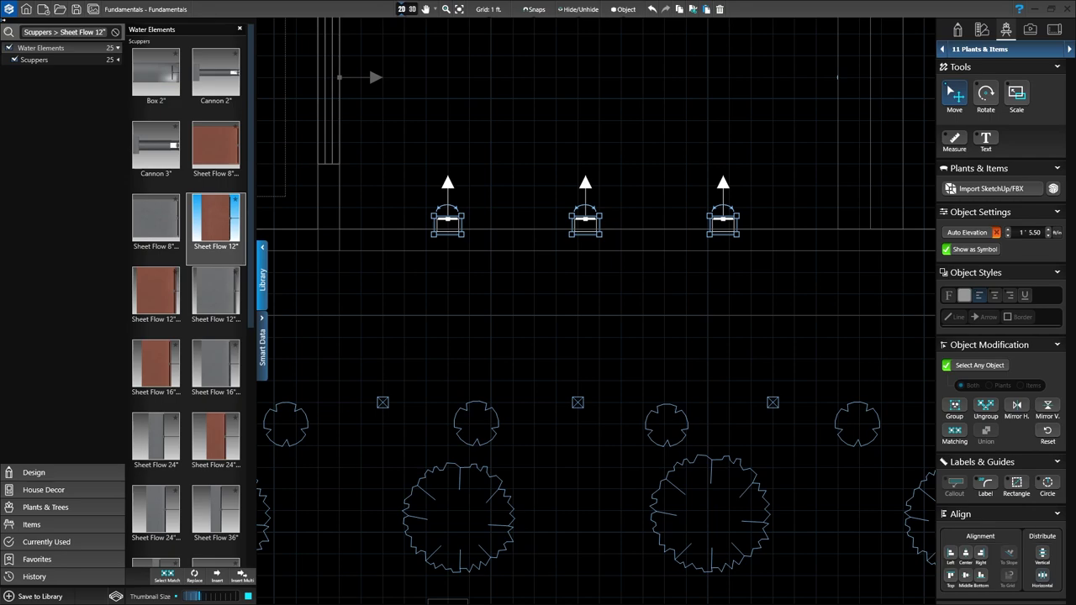
mouse_move(584, 355)
middle_mouse_down()
mouse_move(586, 340)
mouse_move(590, 348)
middle_mouse_up()
left_click(467, 286)
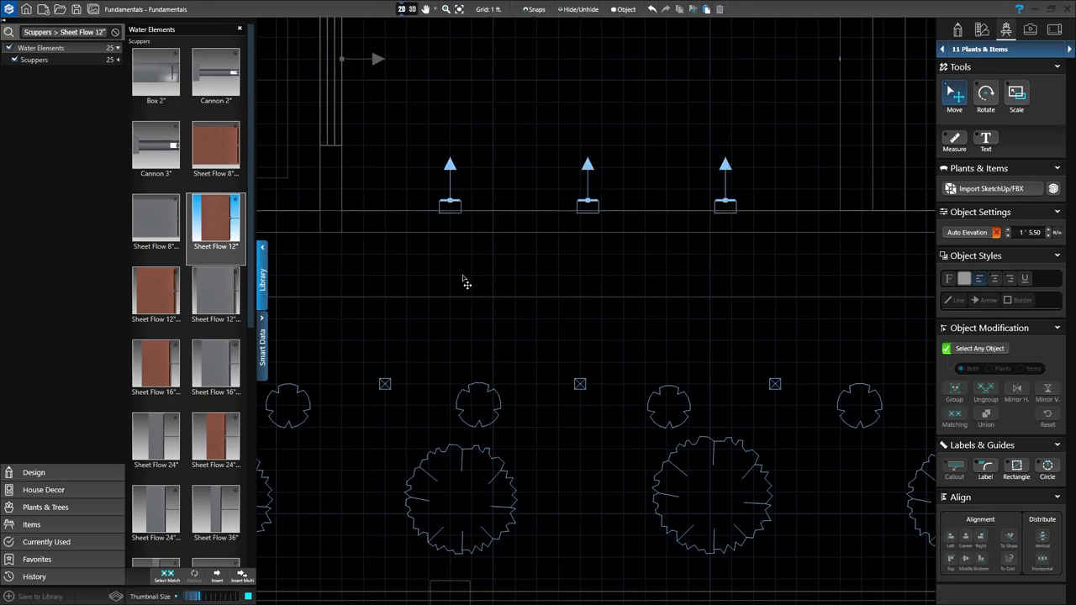
Step: Switch to 3D, clear and collapse the library, and examine the three sheet flow scuppers along the pool wall
left_click(413, 12)
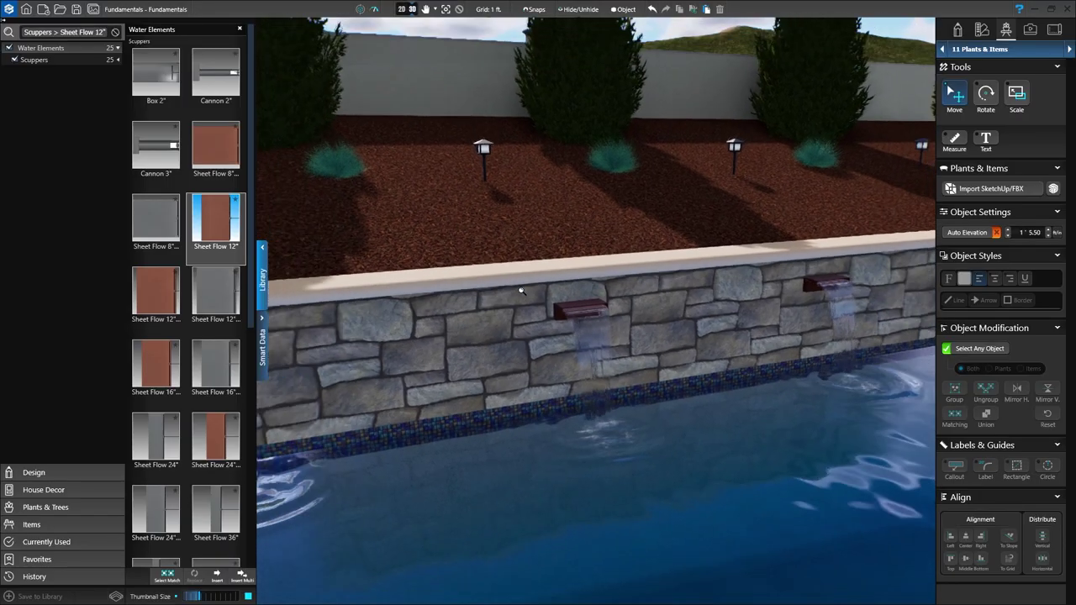
left_click_drag(521, 291, 578, 363)
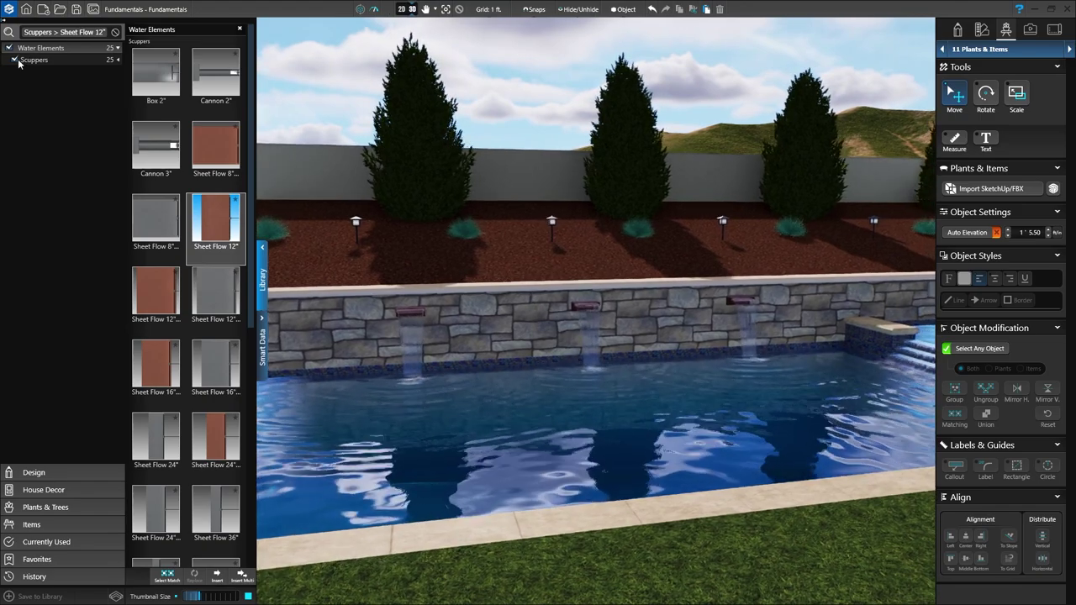
left_click(116, 31)
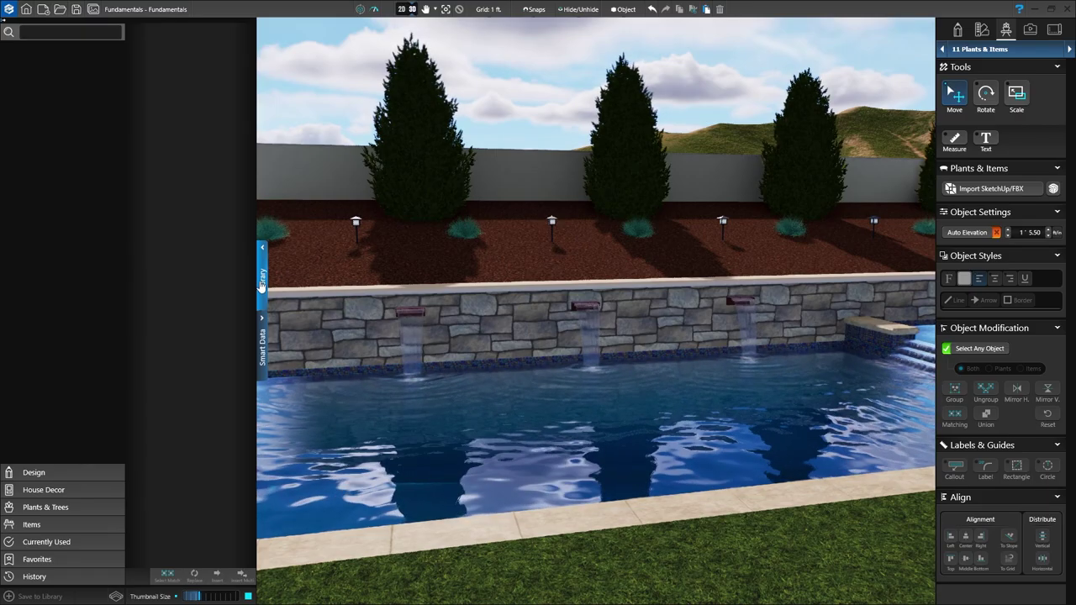
left_click(262, 282)
left_click_drag(314, 268, 433, 282)
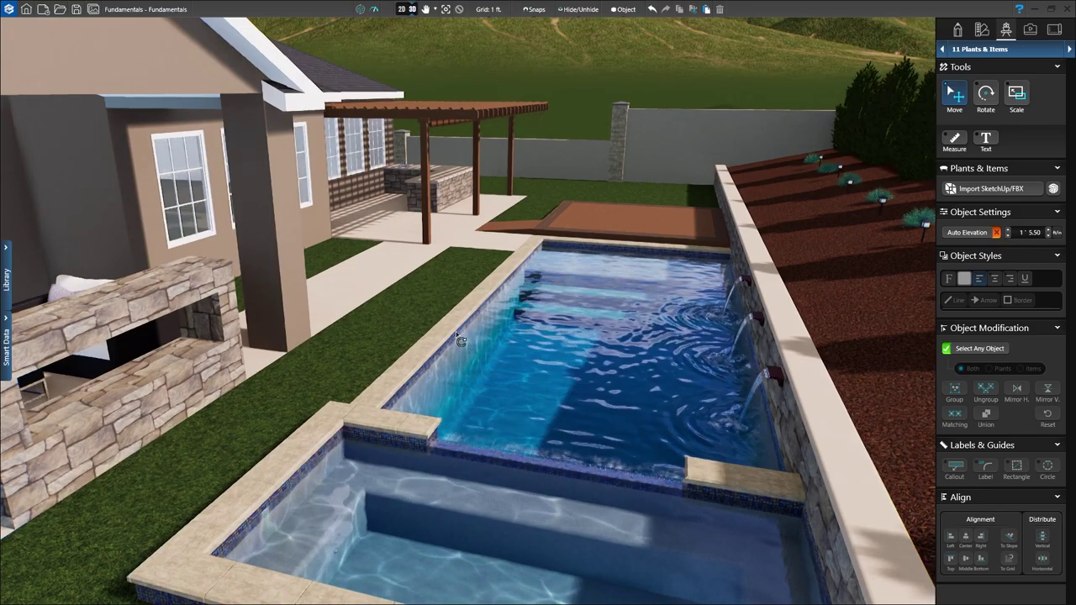
Step: Look over the pool and patio from the opposite end in 3D and return to the 2D plan
left_click_drag(456, 331, 311, 332)
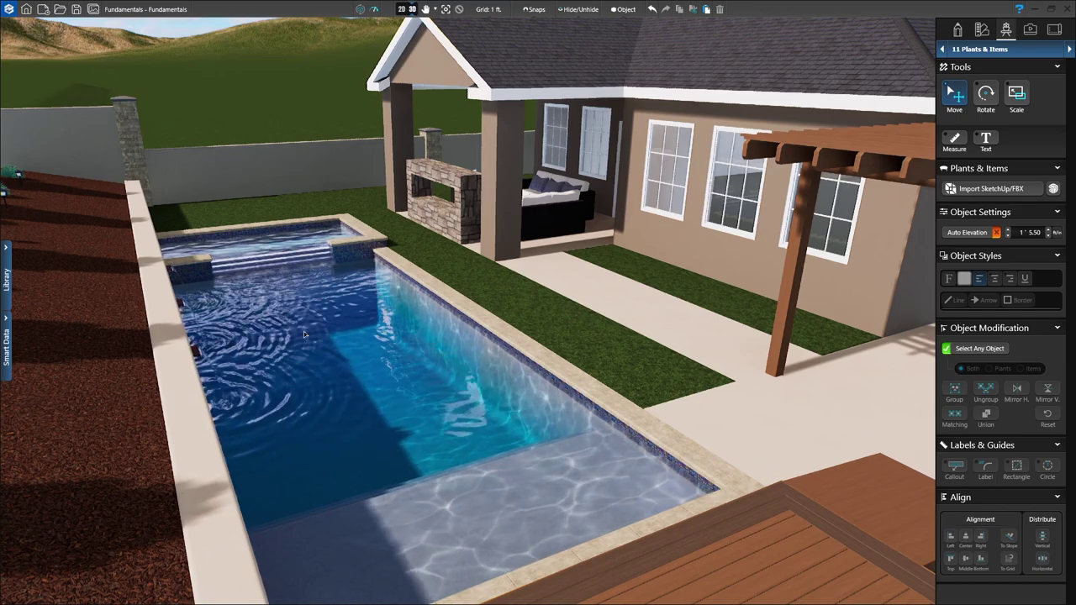
left_click(402, 8)
scroll(511, 345, "down", 5)
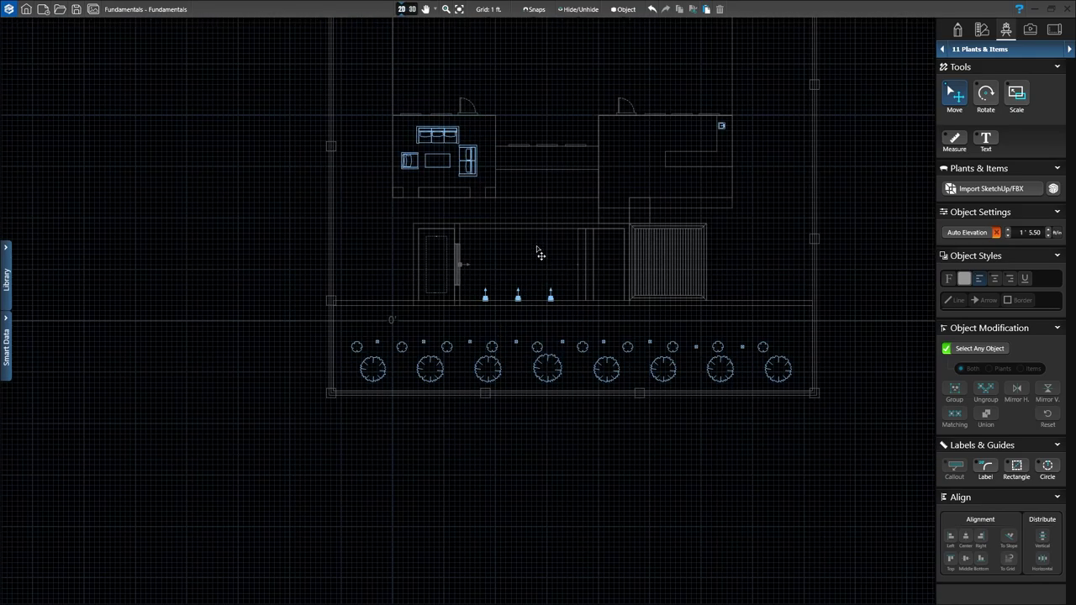
middle_click_drag(773, 311, 732, 384)
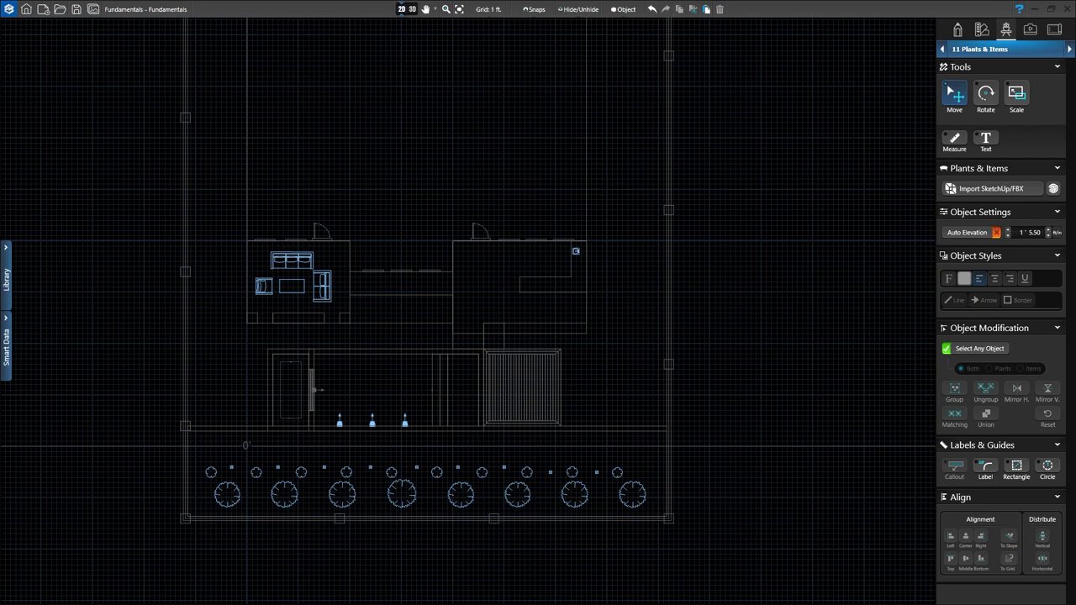
Step: Advance to the Presentation stage and save a camera location framing the outdoor kitchen counter and sink
left_click(1070, 52)
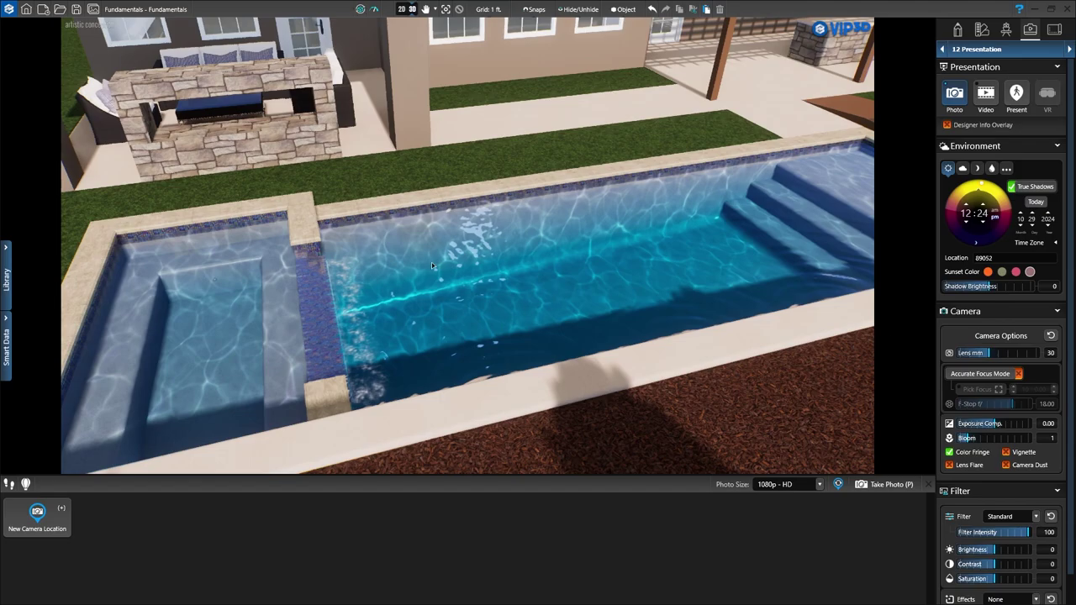
left_click_drag(369, 234, 639, 308)
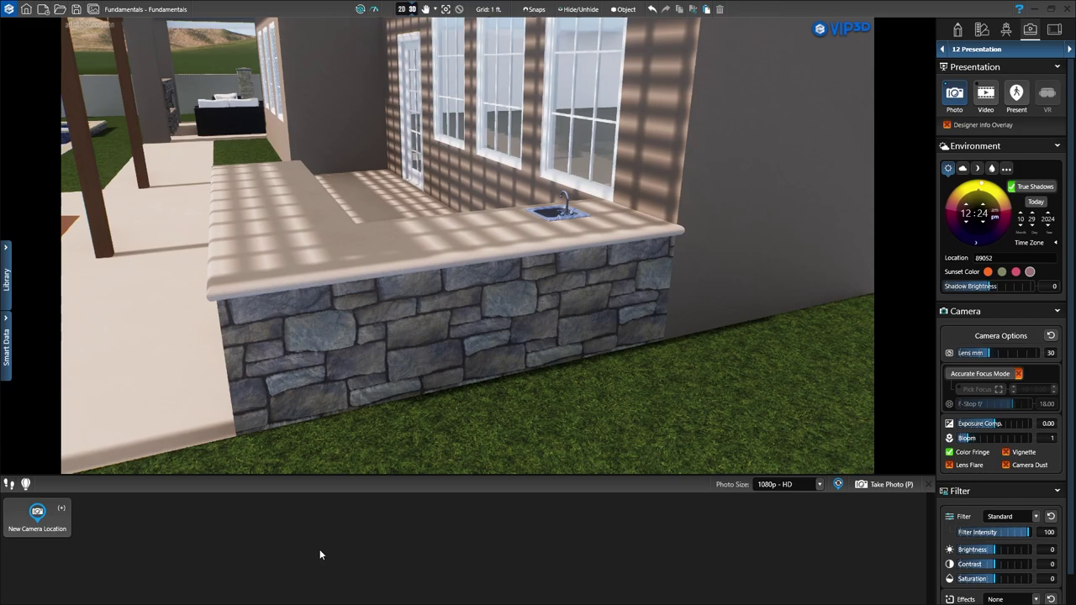
left_click(39, 521)
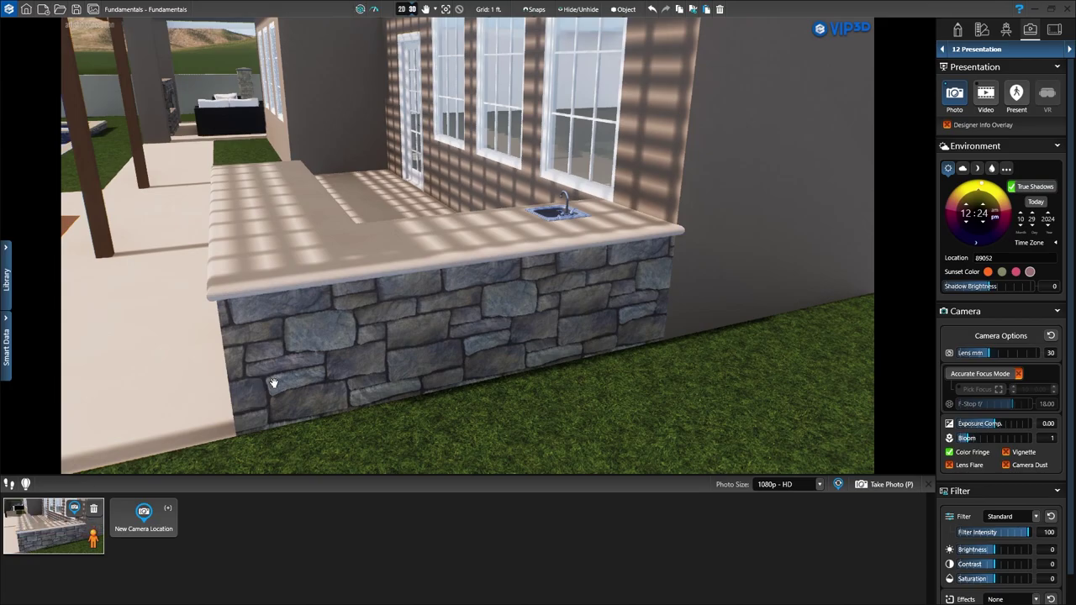
Step: Save a second camera location looking over the spa along the pool toward the scuppers and pergola
left_click_drag(267, 384, 607, 355)
left_click_drag(727, 385, 488, 302)
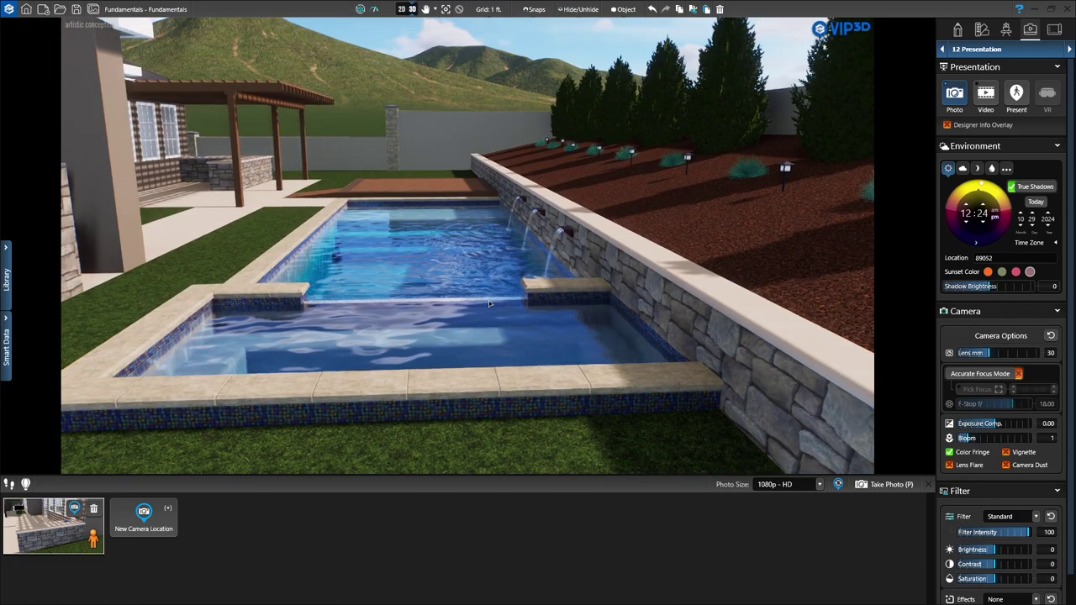
scroll(488, 302, "down", 3)
left_click_drag(489, 306, 481, 279)
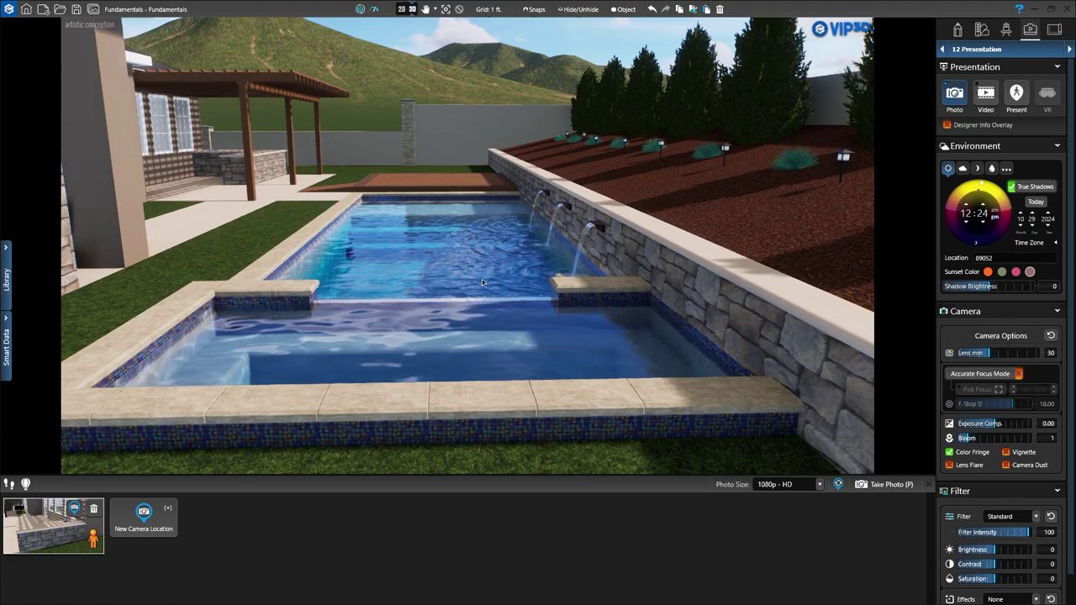
left_click(143, 519)
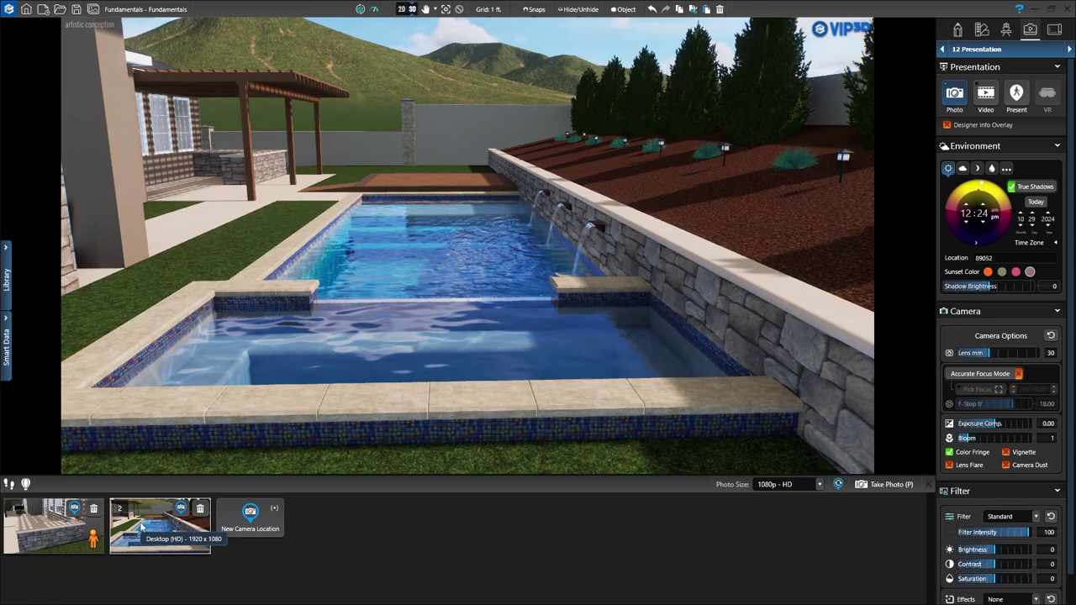
Step: Save a third camera location showing the patio seating and the stone fireplace with the pool behind it
left_click_drag(175, 412, 521, 409)
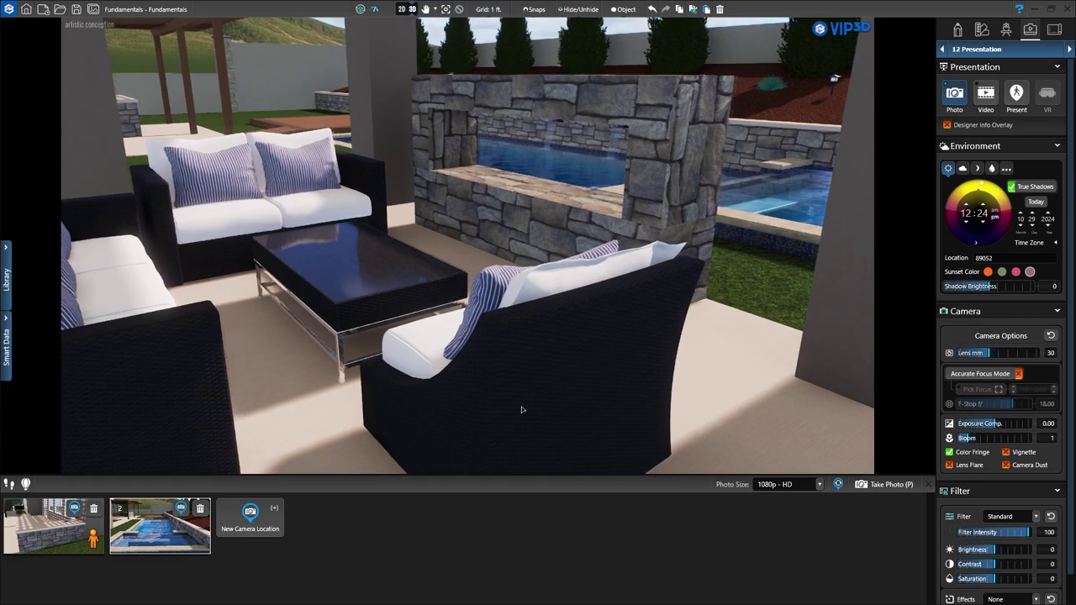
left_click(250, 516)
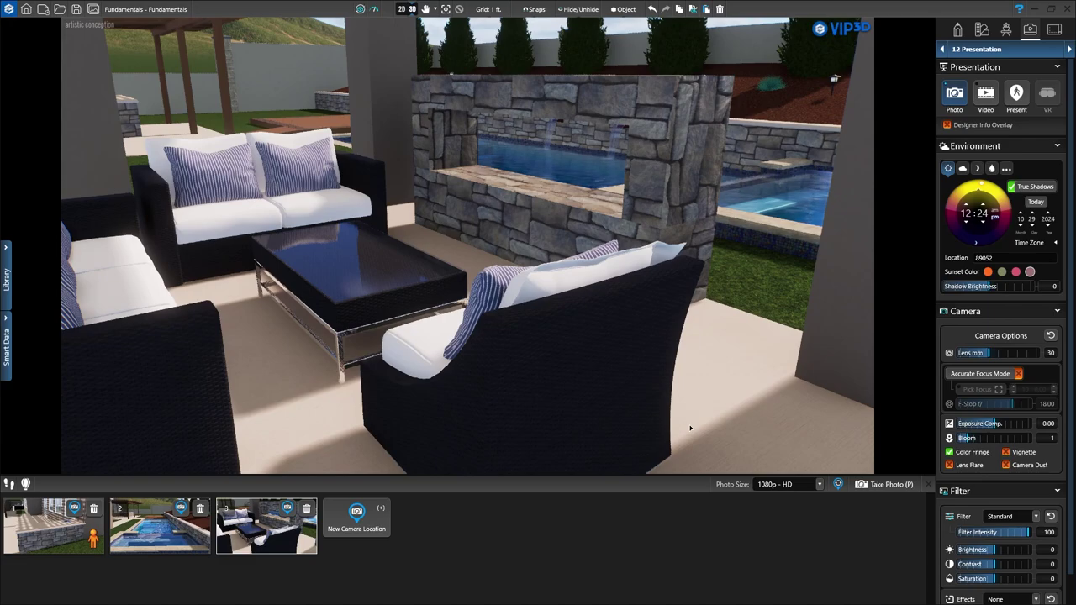
Step: Recall the saved pool view, set the time of day to 07:46 pm, and take a 1080p - HD photo
key("1")
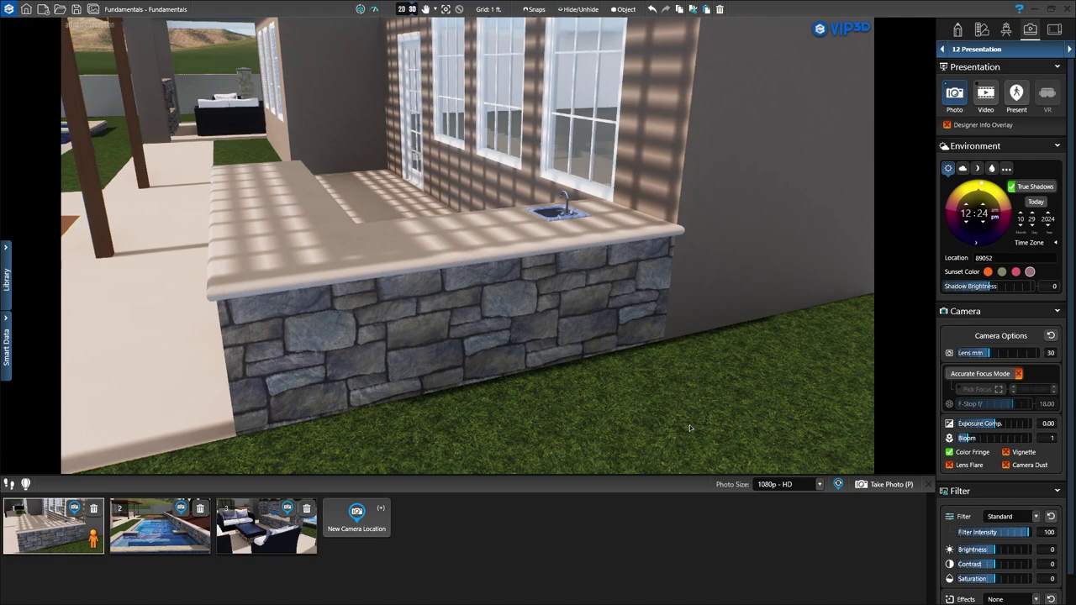
key("Right")
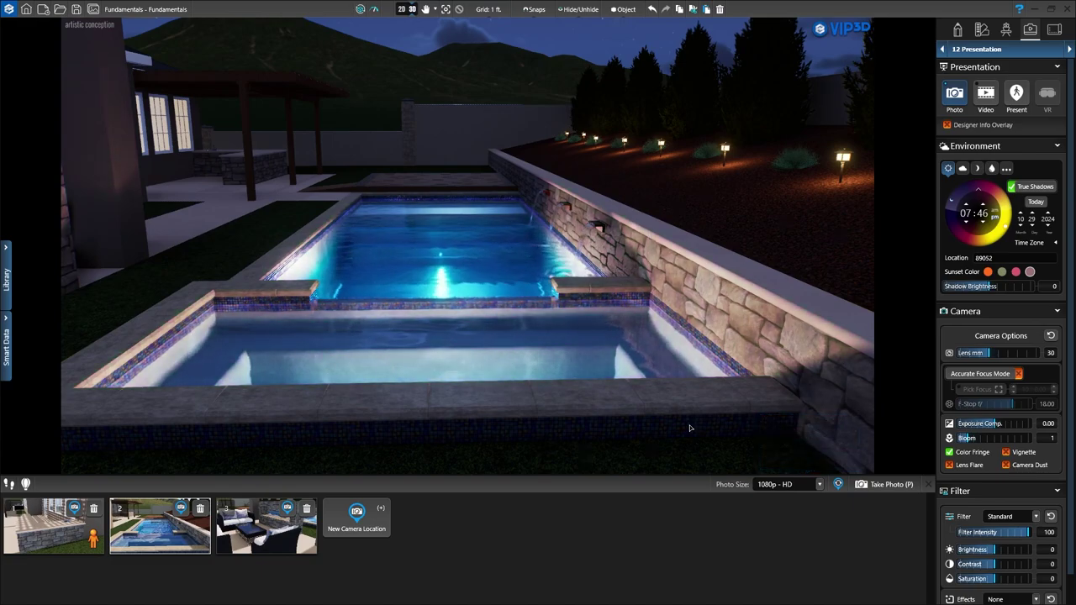
key("p")
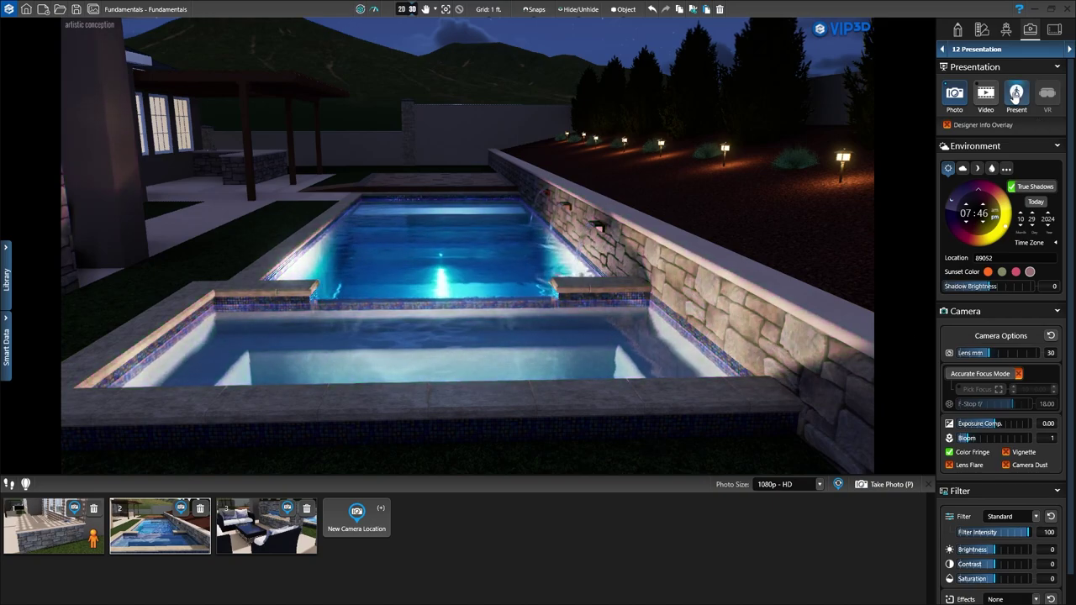
Step: Start Present mode for the night-time backyard scene
left_click(1016, 95)
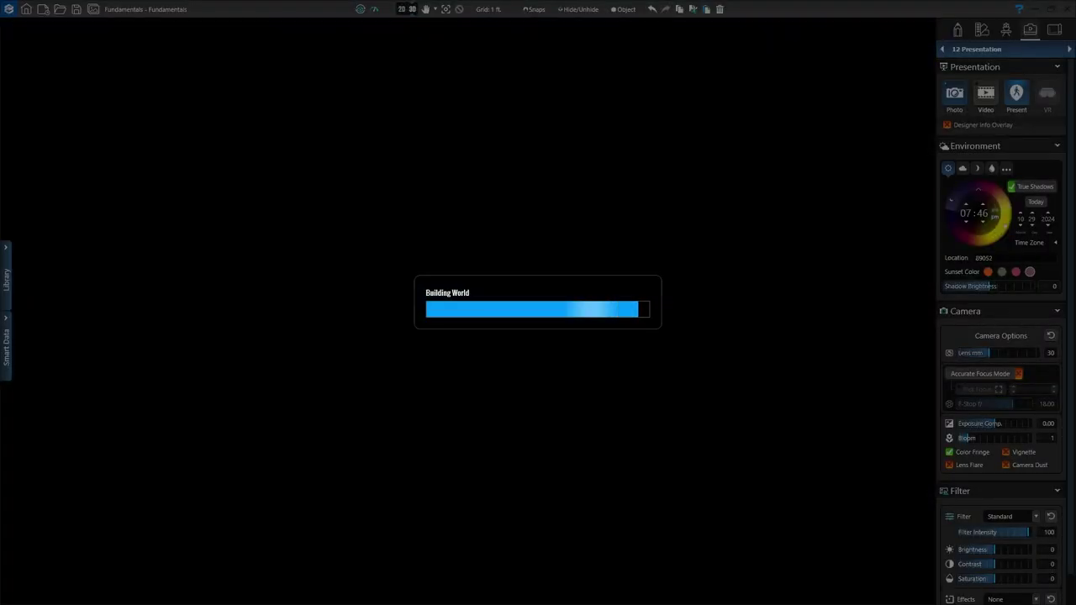